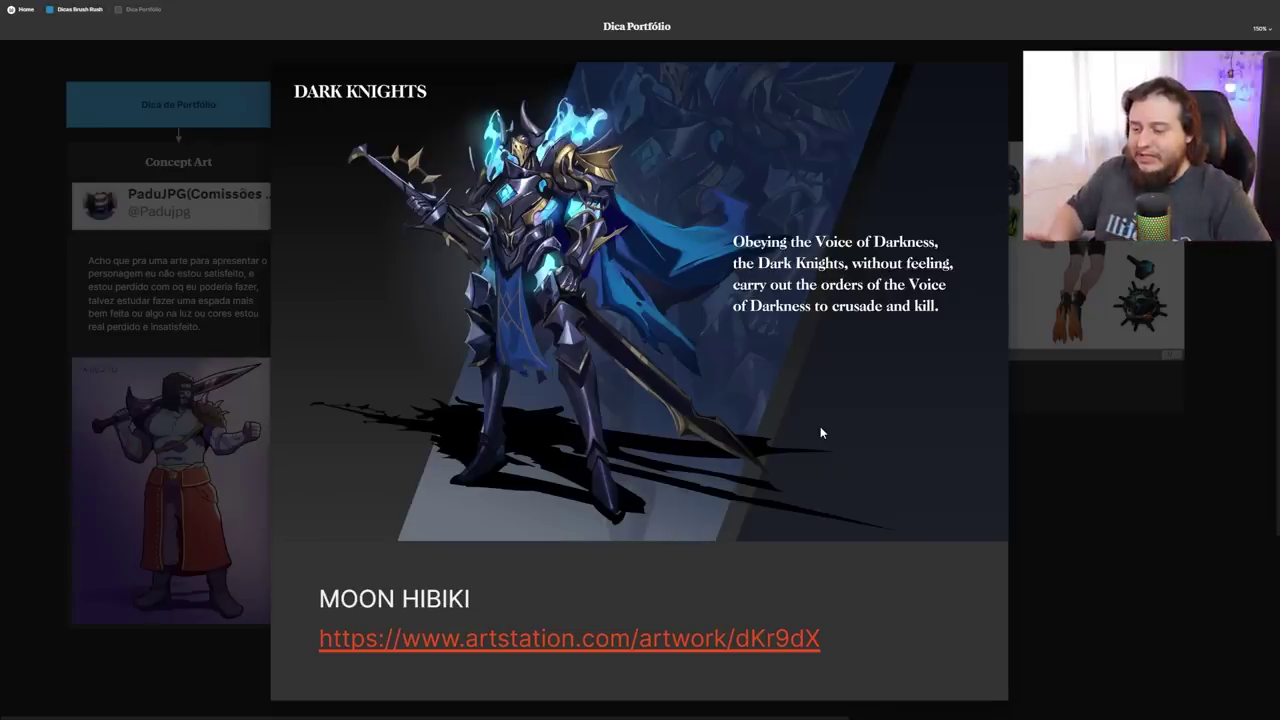
Enlarge the Scuba Sigma card, then Dark Knights, to compare them before closing back to the board
click(1090, 312)
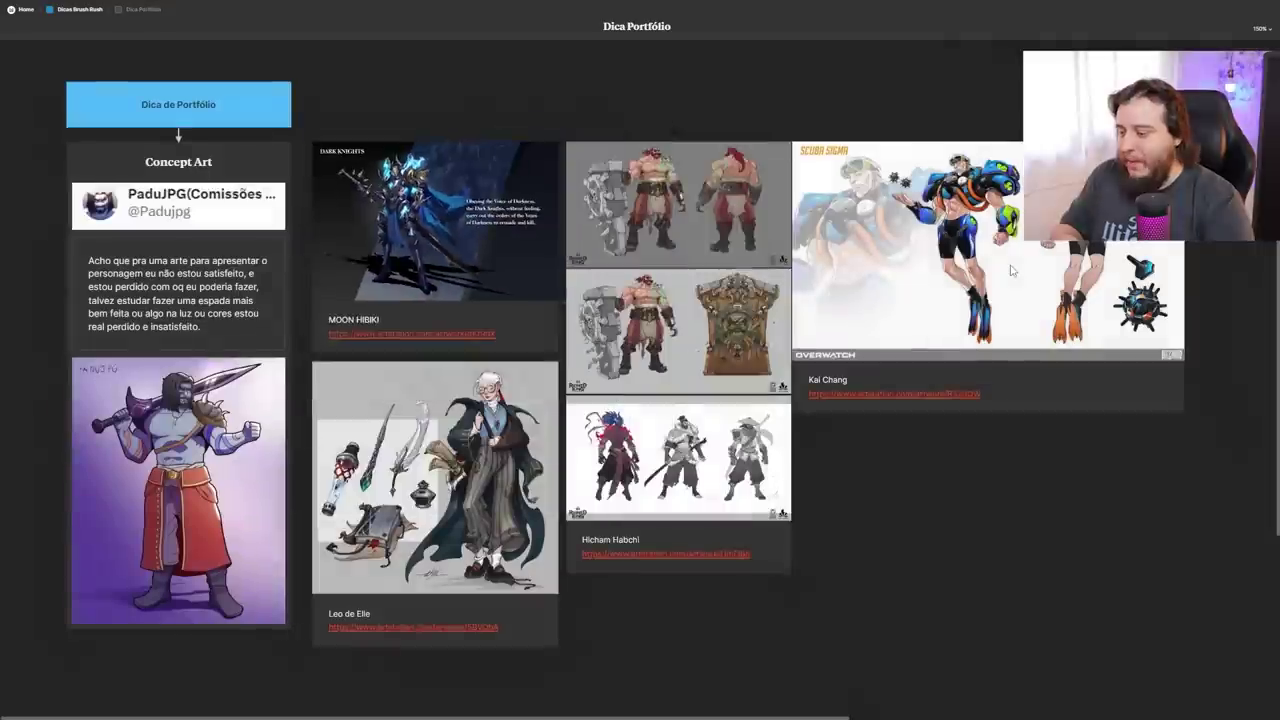
click(1095, 308)
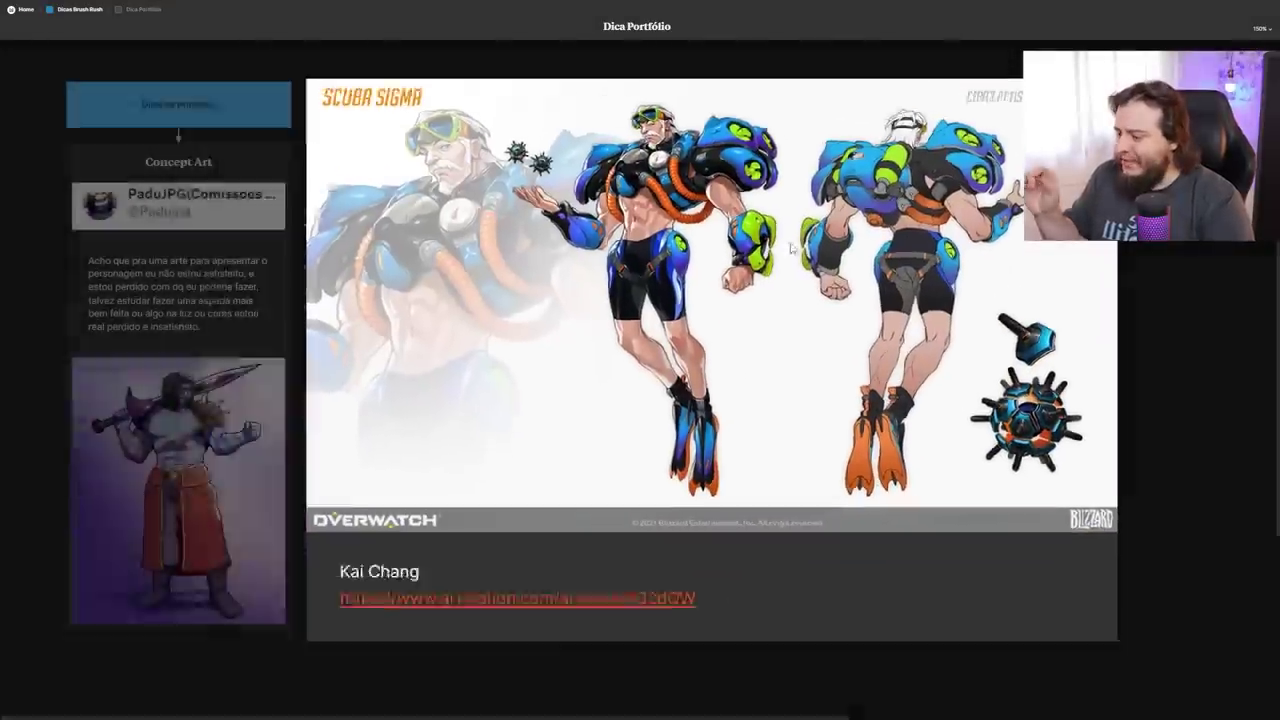
click(790, 248)
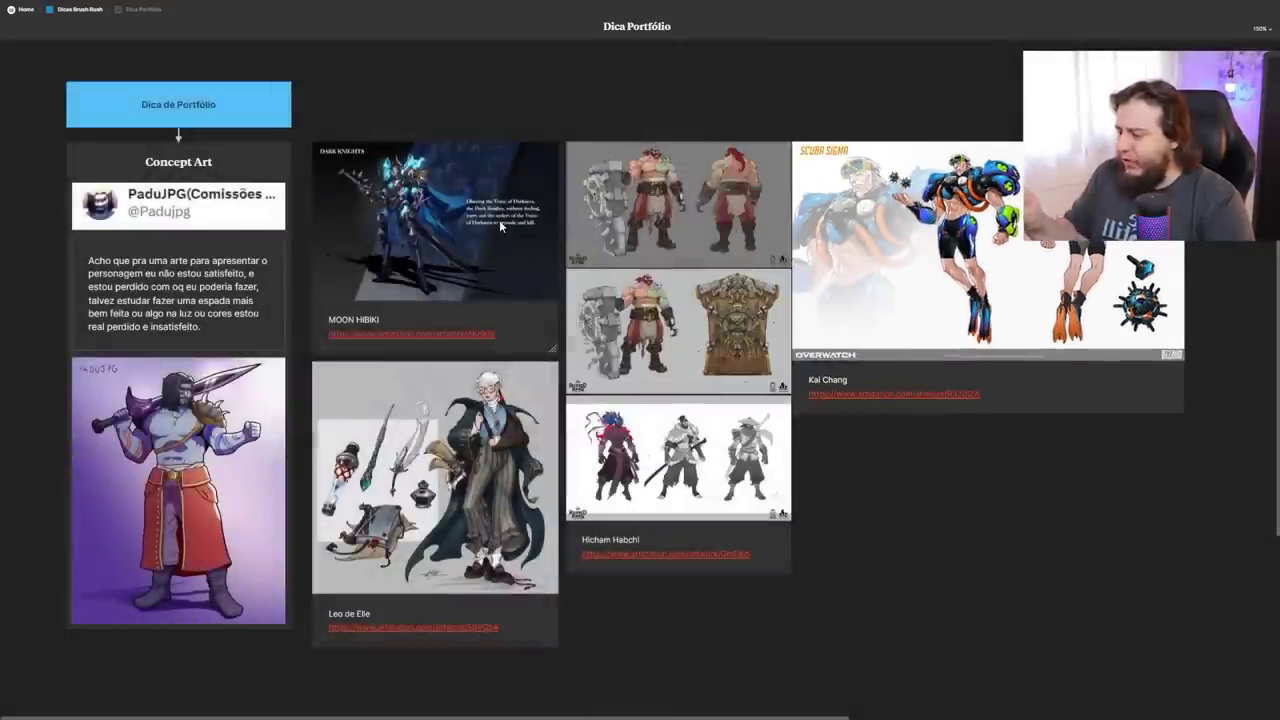
click(499, 220)
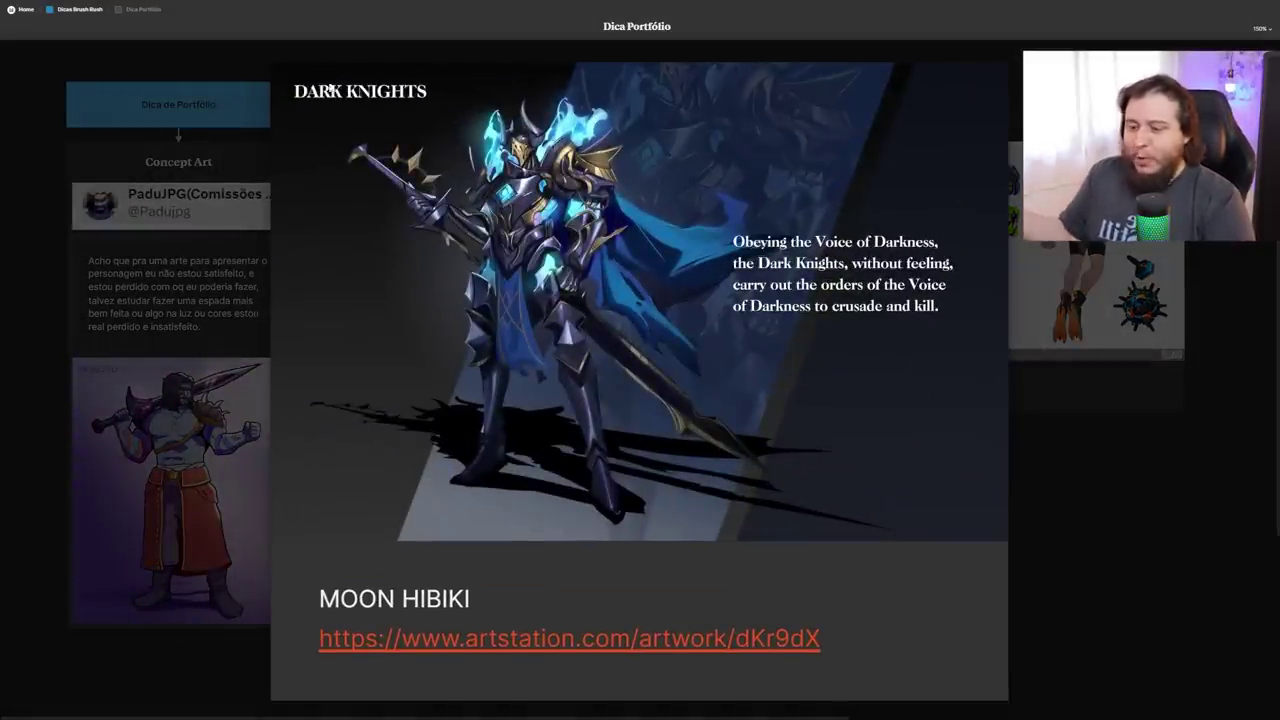
click(1111, 469)
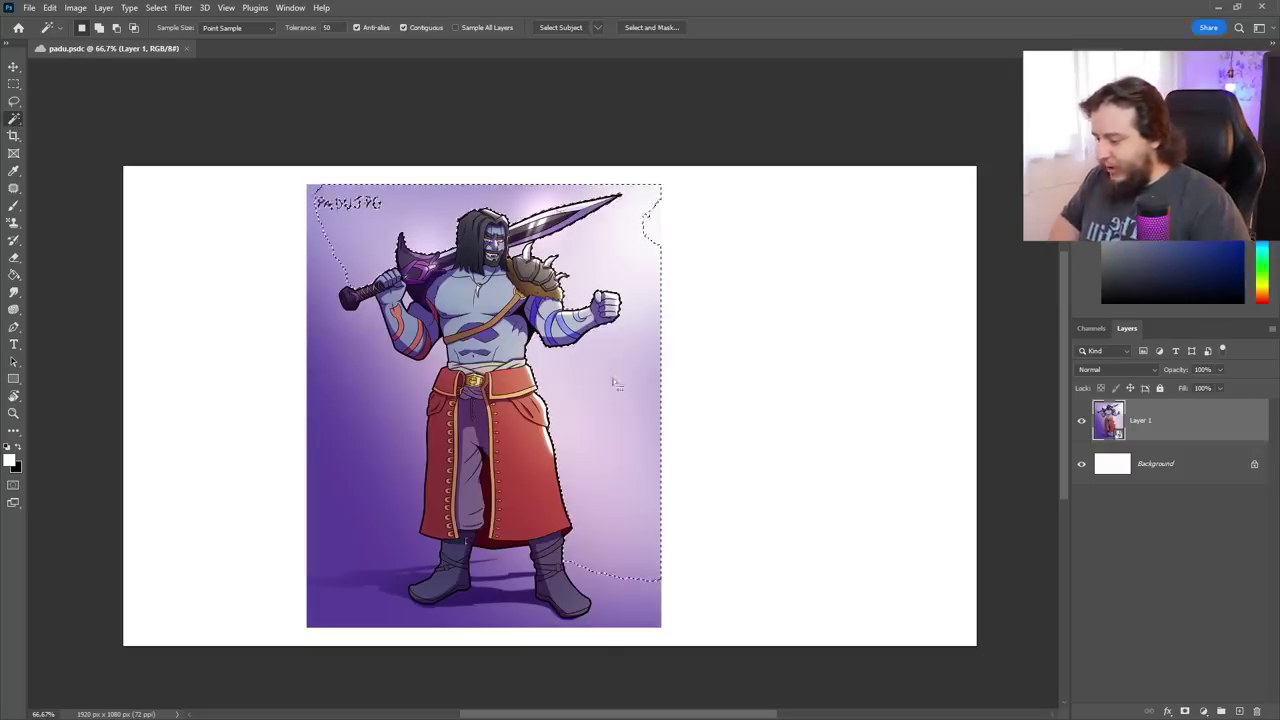
Select the purple background, foot shadow and artist's signature, invert, and copy the warrior to a new layer
click(365, 600)
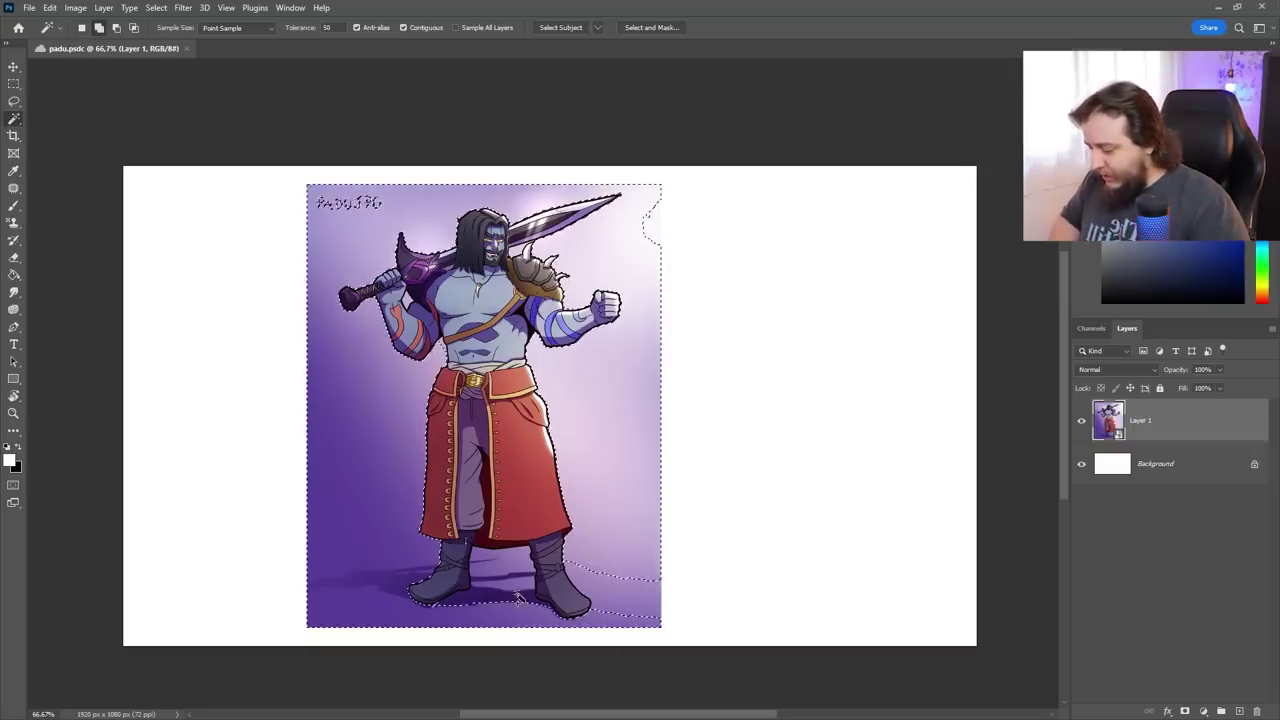
click(613, 592)
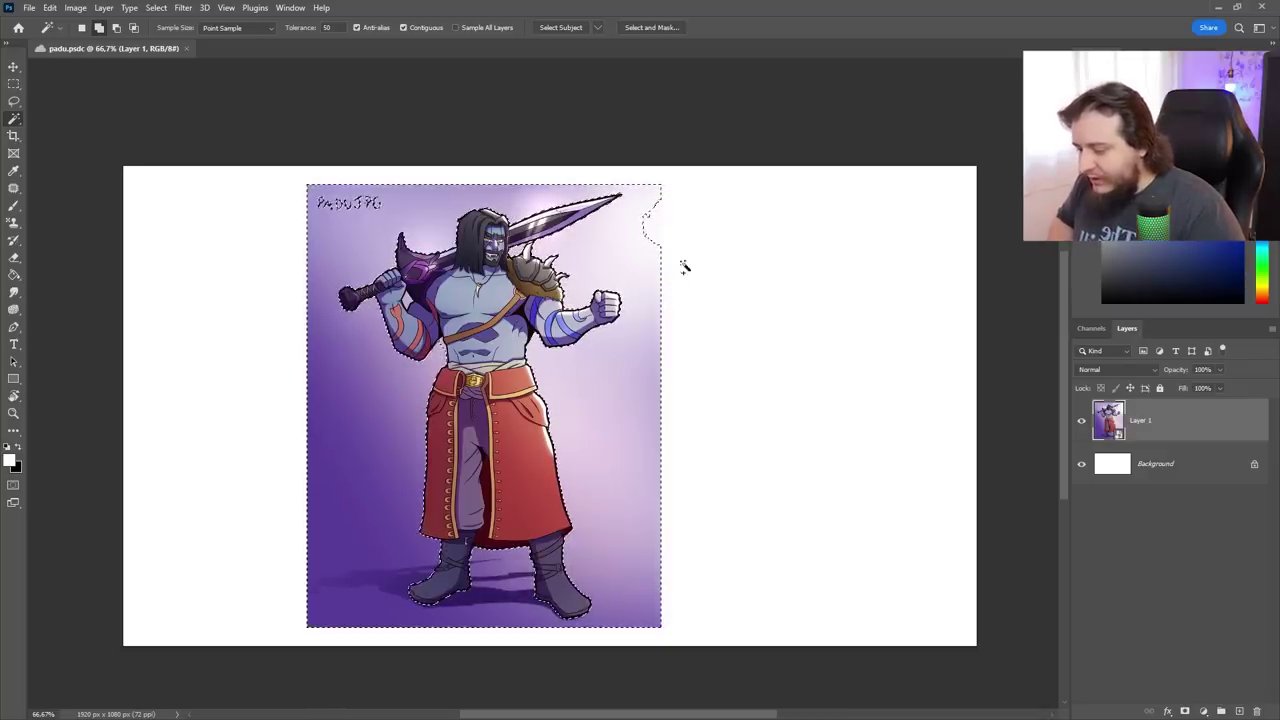
click(14, 101)
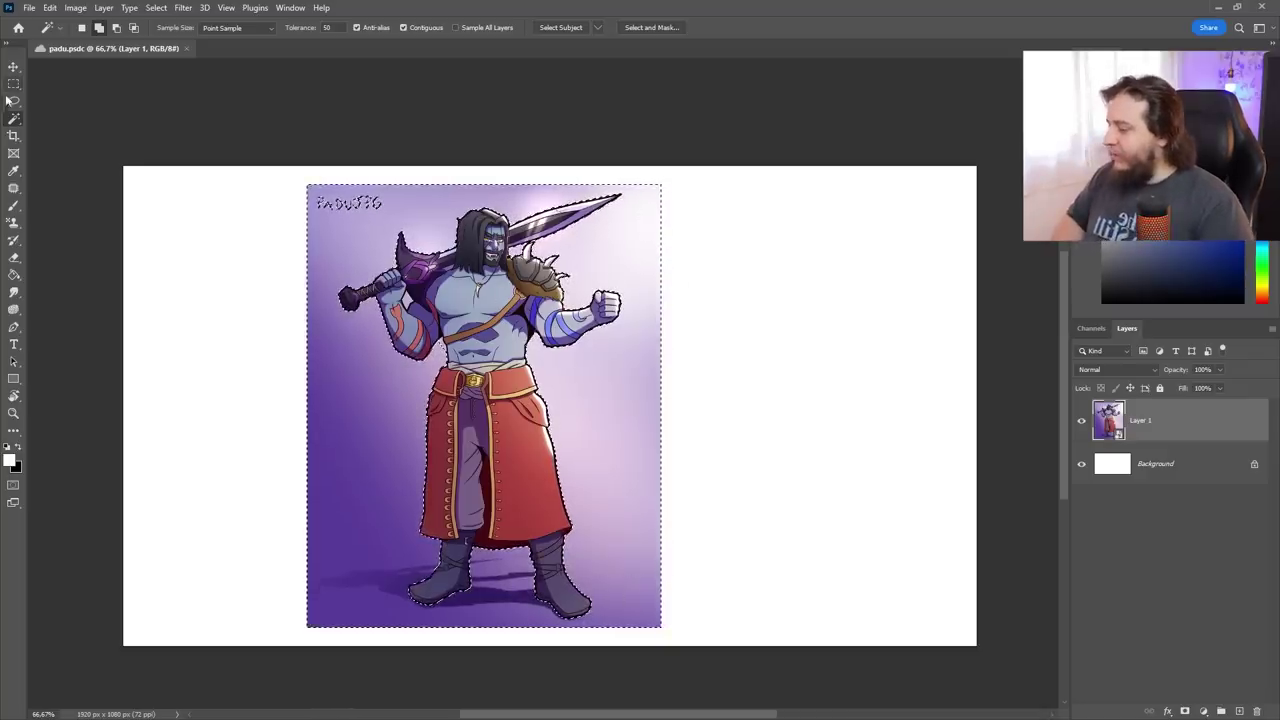
drag(362, 152, 357, 149)
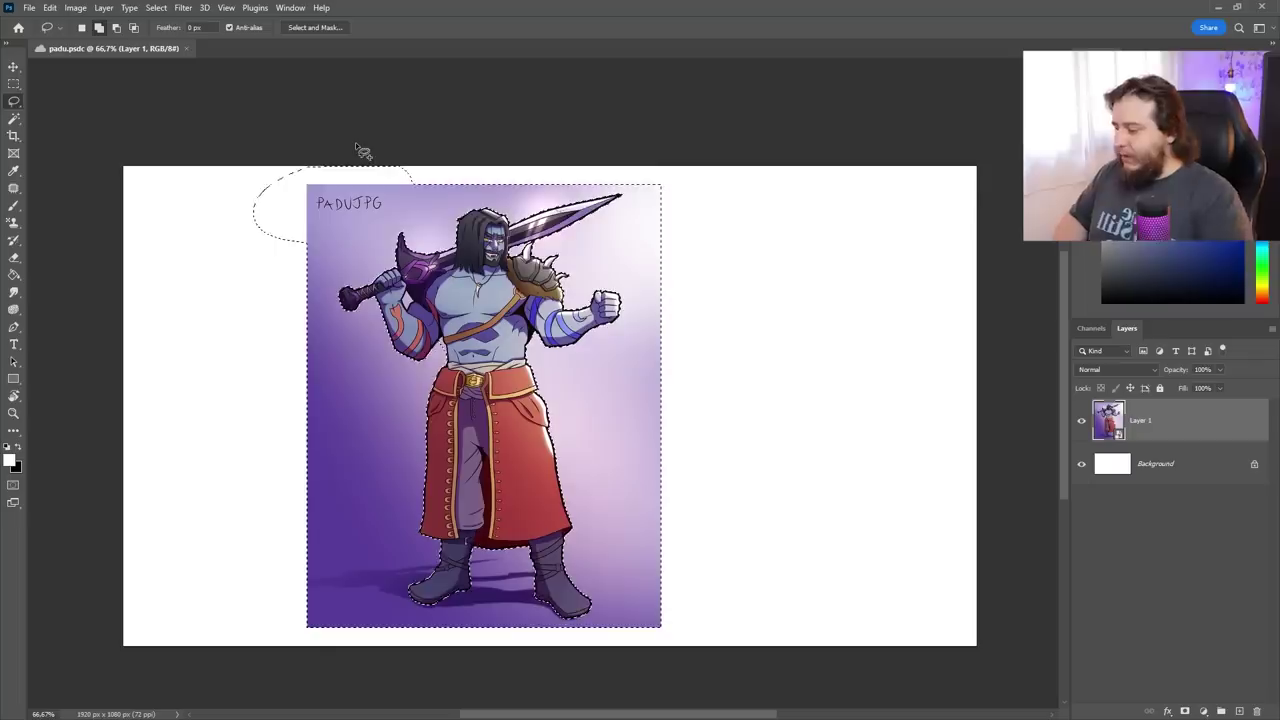
click(14, 118)
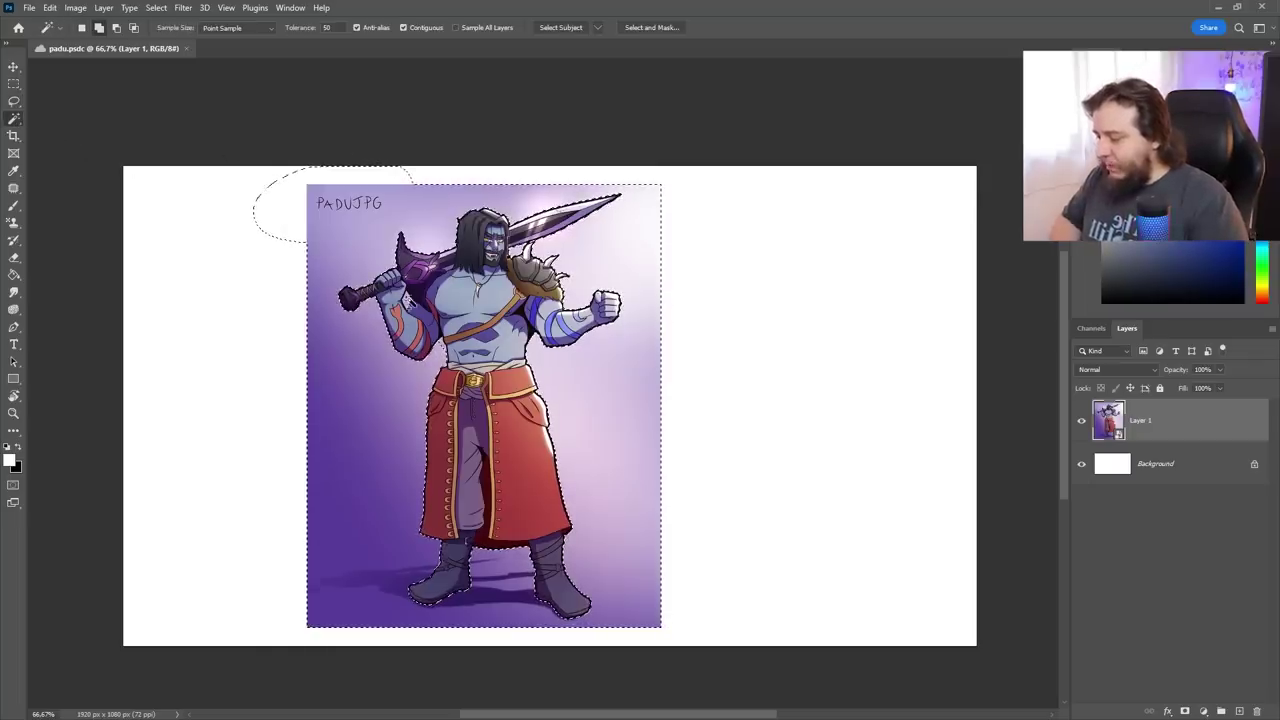
key(ctrl+shift+i)
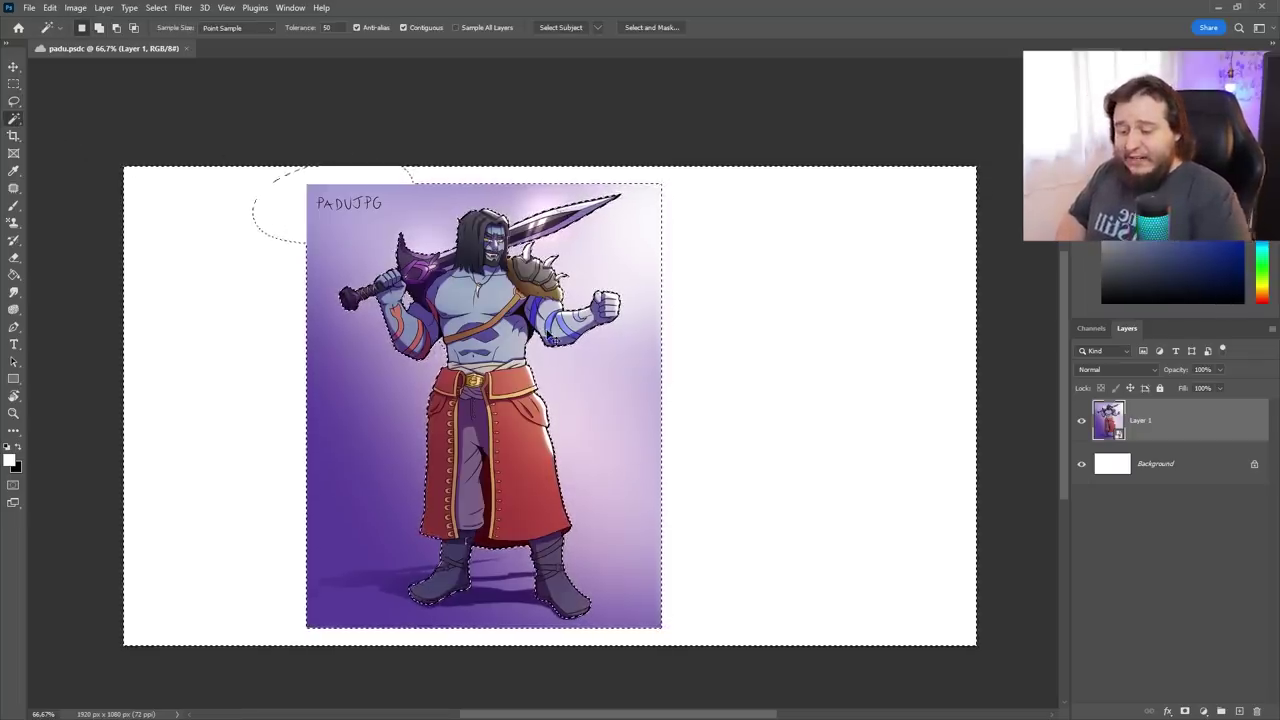
key(ctrl+j)
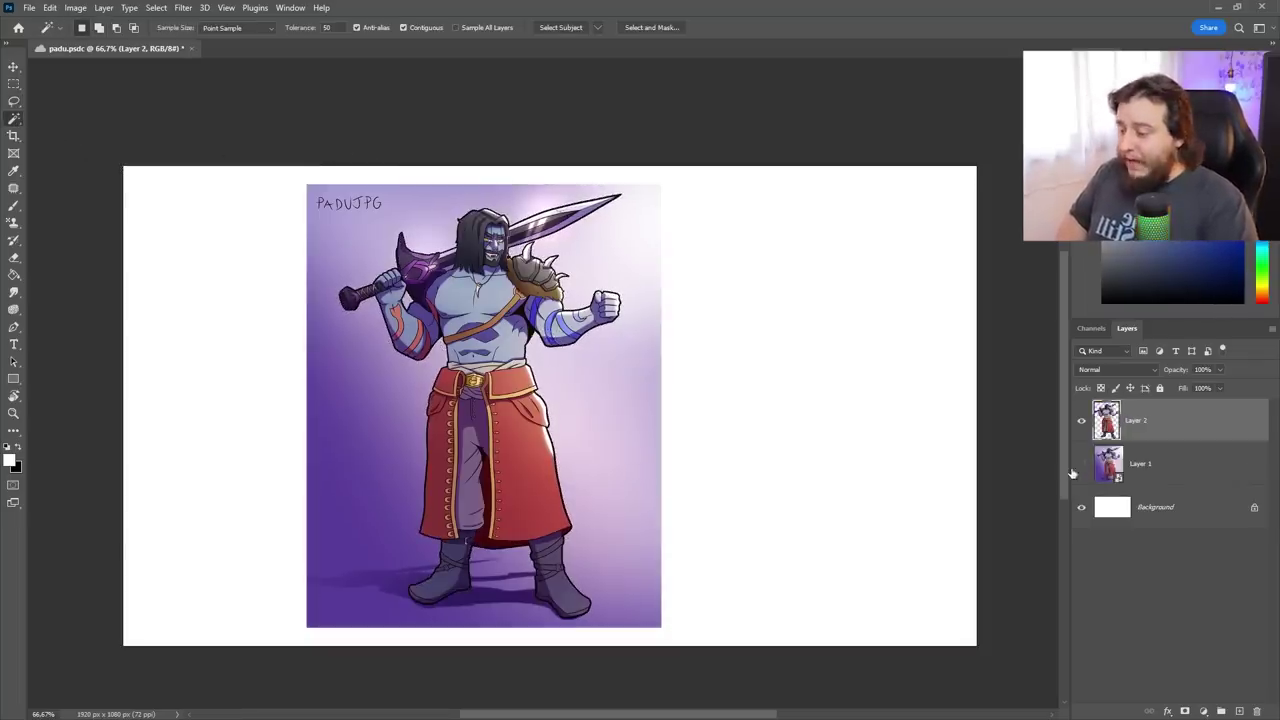
Hide the purple-background Layer 1 and move the cut-out warrior toward the canvas left
click(1081, 464)
key(v)
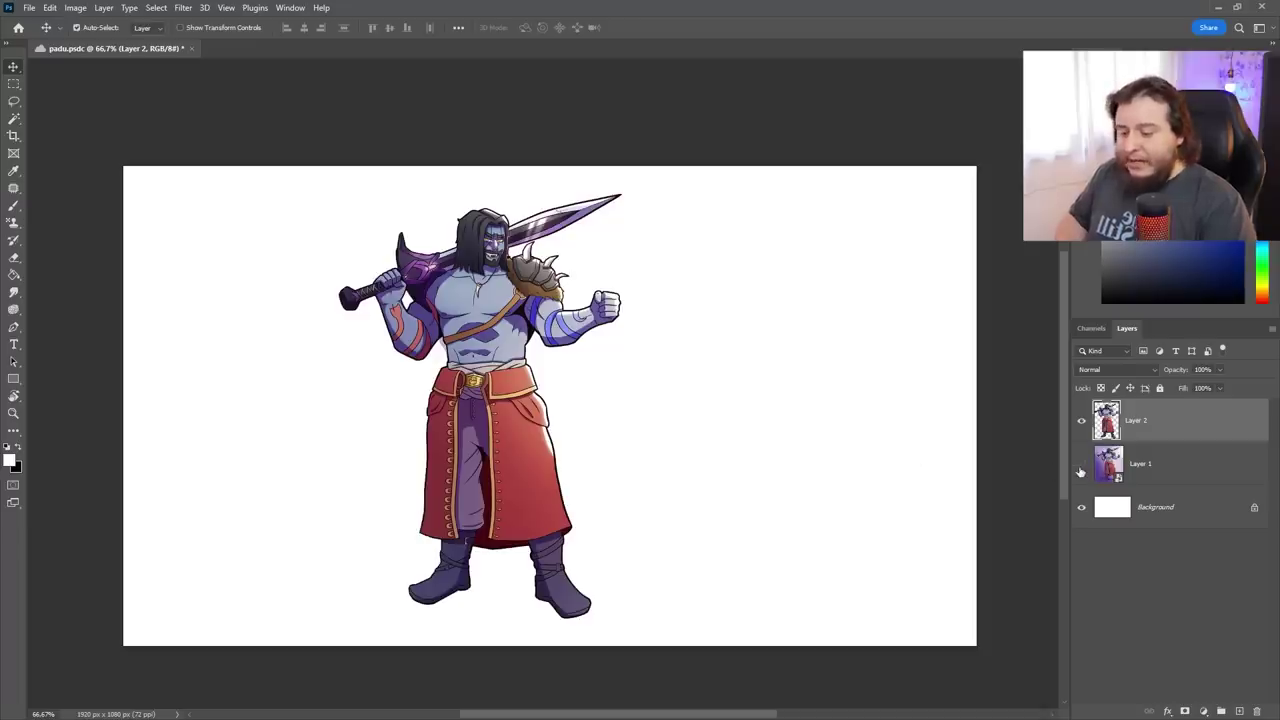
click(1081, 466)
click(1081, 466)
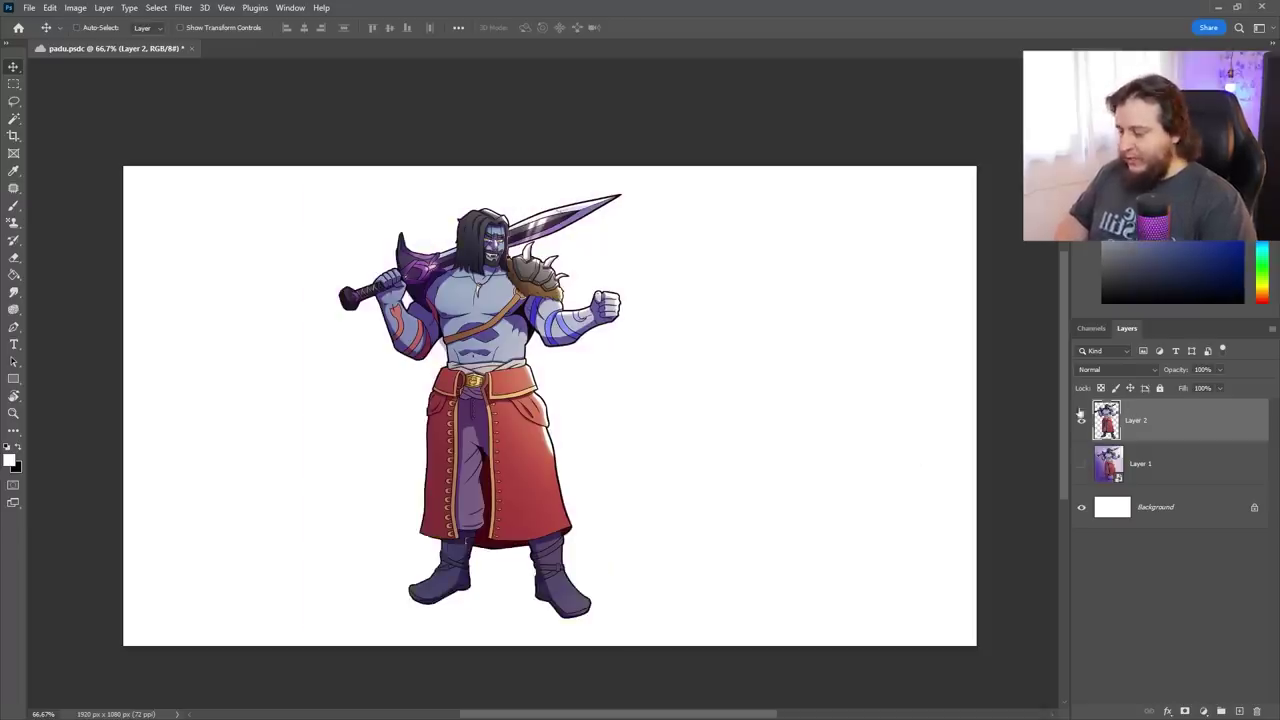
click(1093, 515)
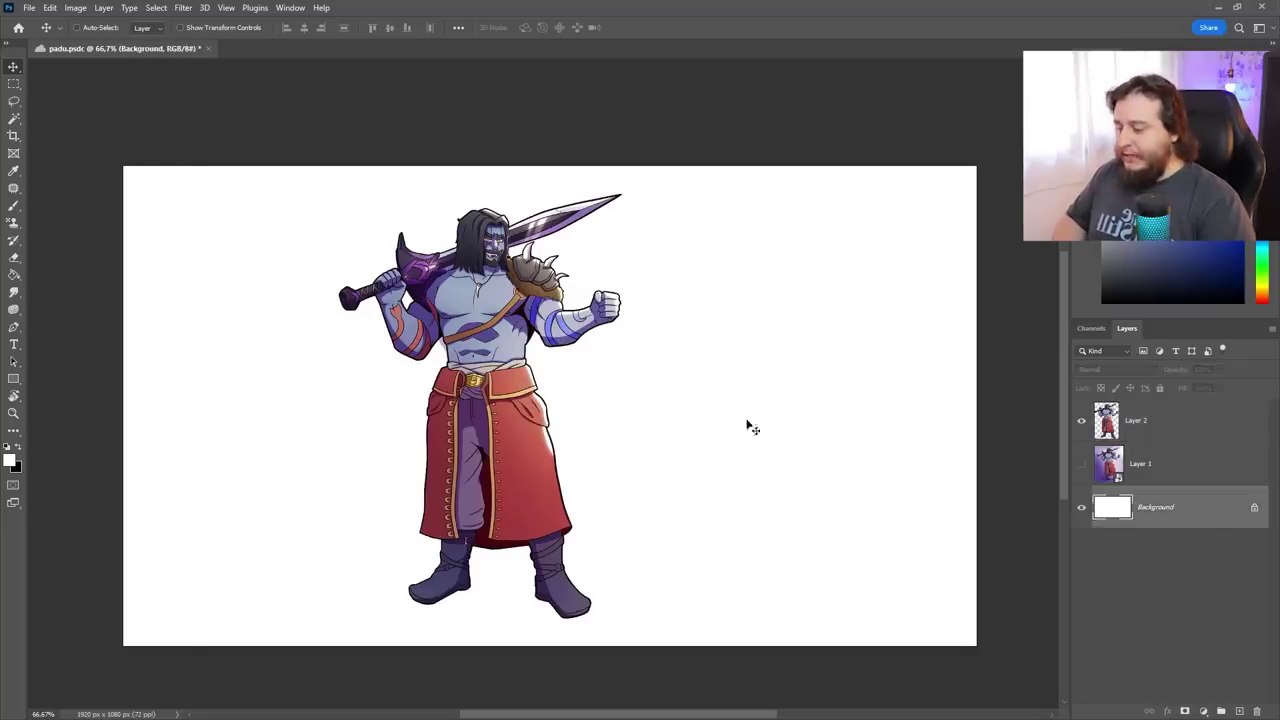
key(c)
key(v)
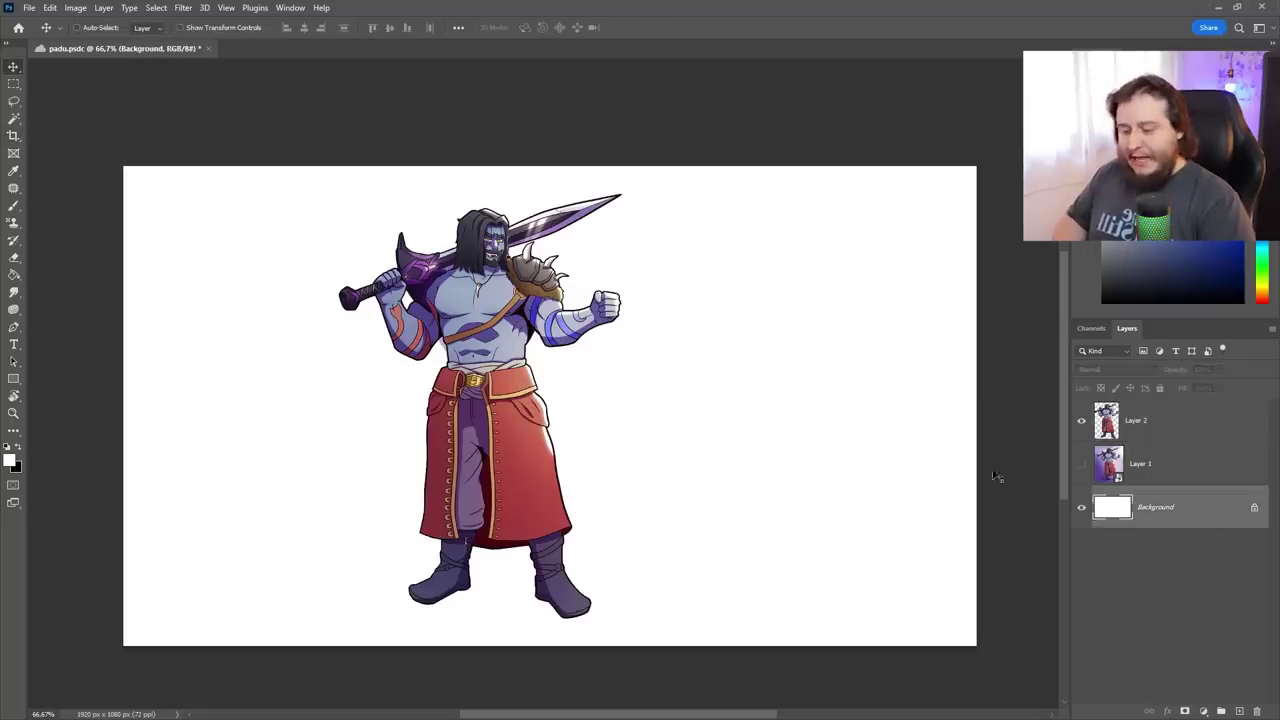
click(1180, 436)
drag(480, 452, 387, 446)
Try narrowing the canvas with a crop, cancel it, and reposition the warrior horizontally
key(c)
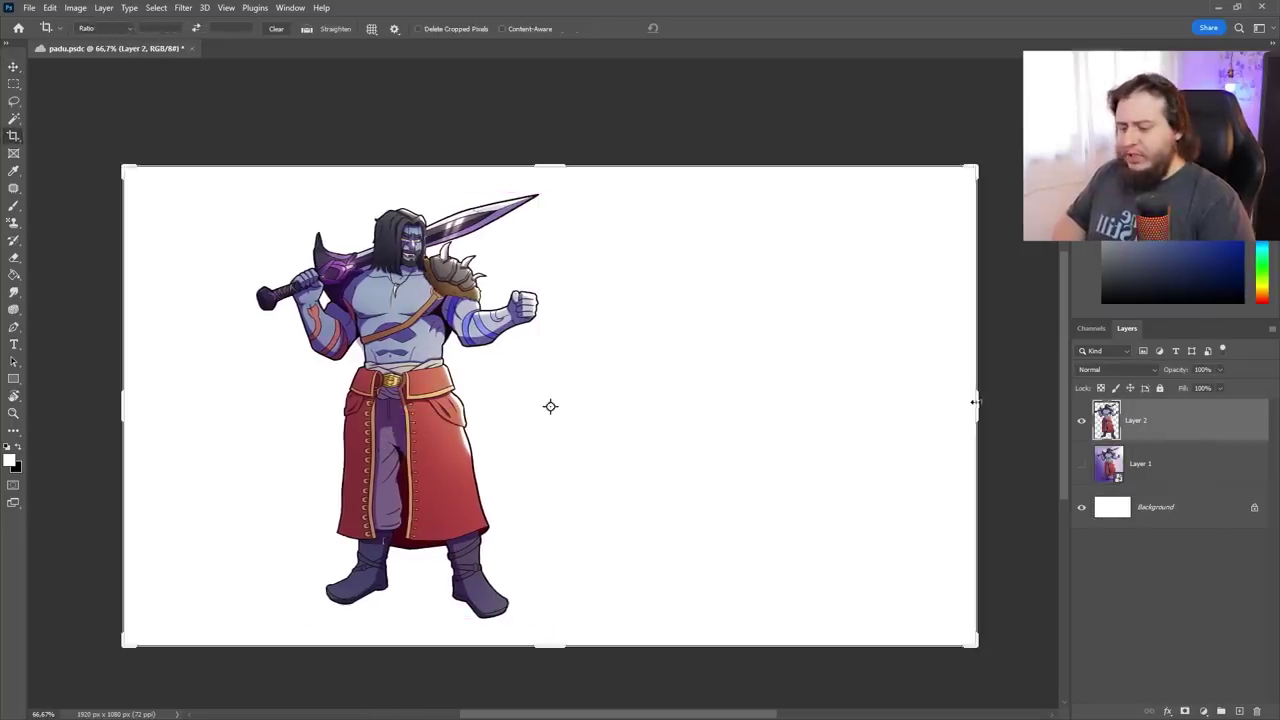
drag(976, 405, 862, 404)
key(Escape)
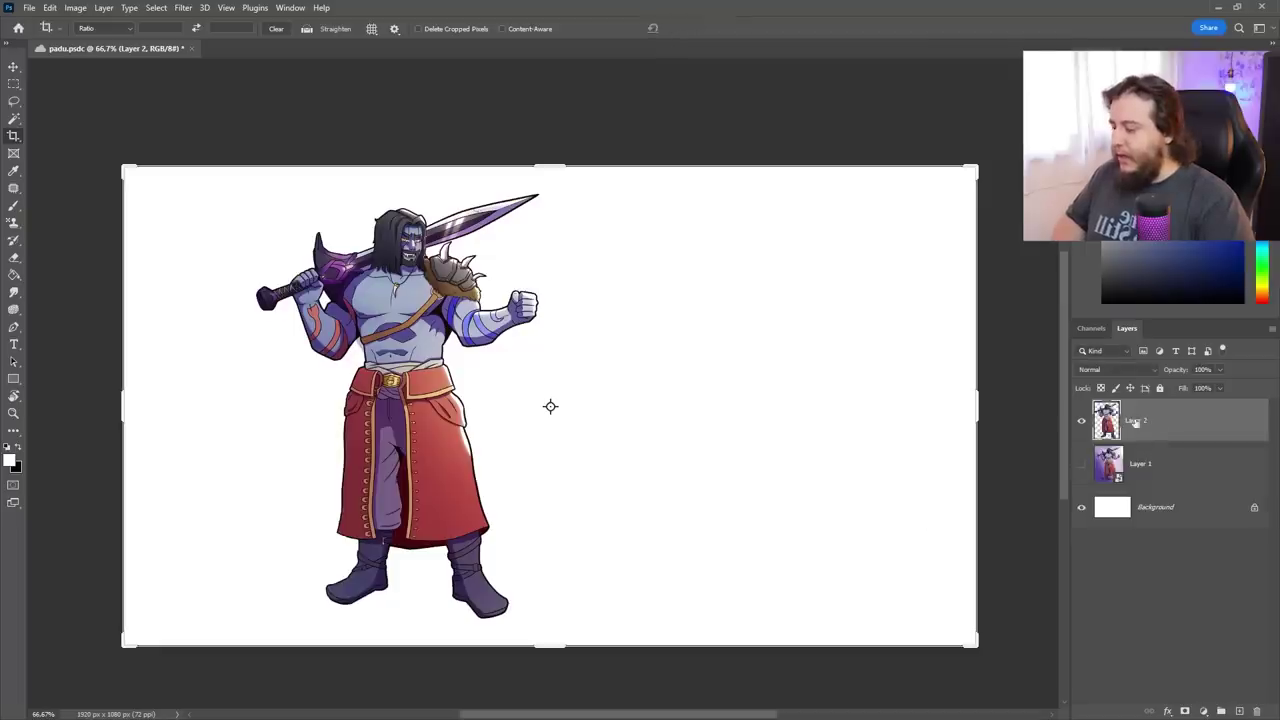
key(v)
drag(440, 404, 719, 442)
Enlarge the Layer 2 copy to about 172% and place it behind the original warrior
key(ctrl+t)
drag(777, 206, 640, 368)
key(Return)
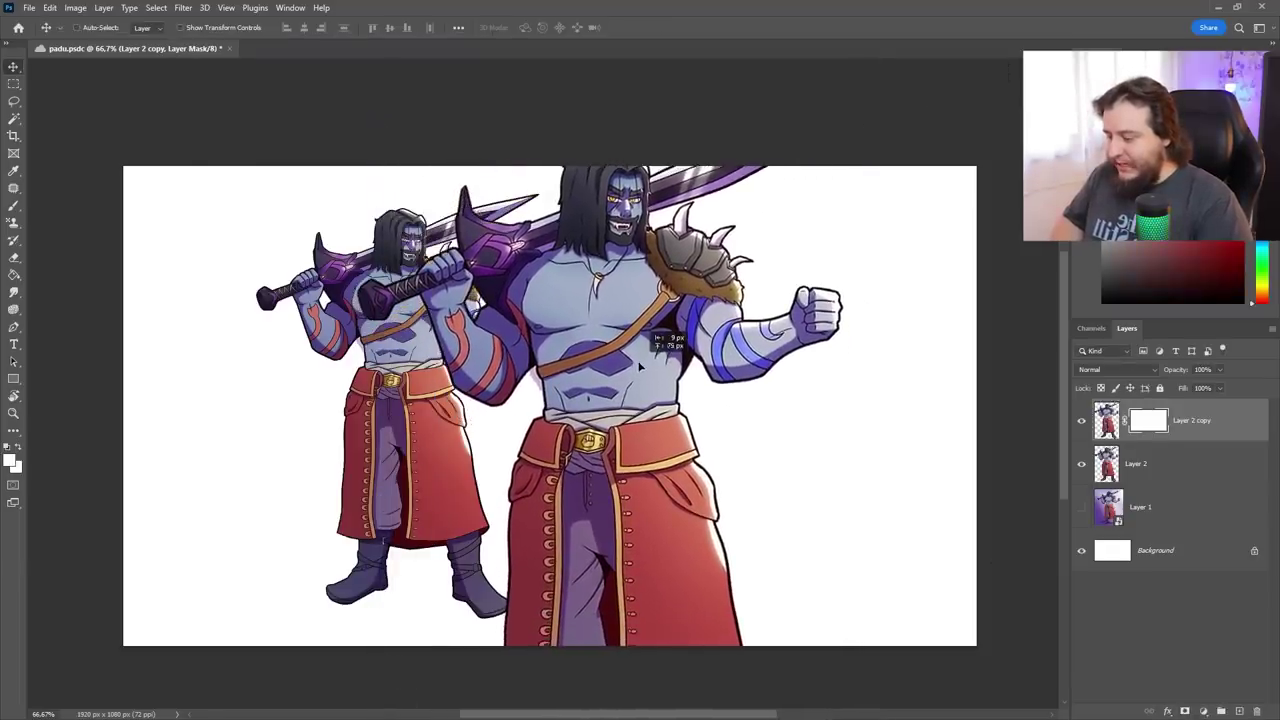
click(1136, 463)
key(shift+Right)
key(shift+Down)
click(1235, 437)
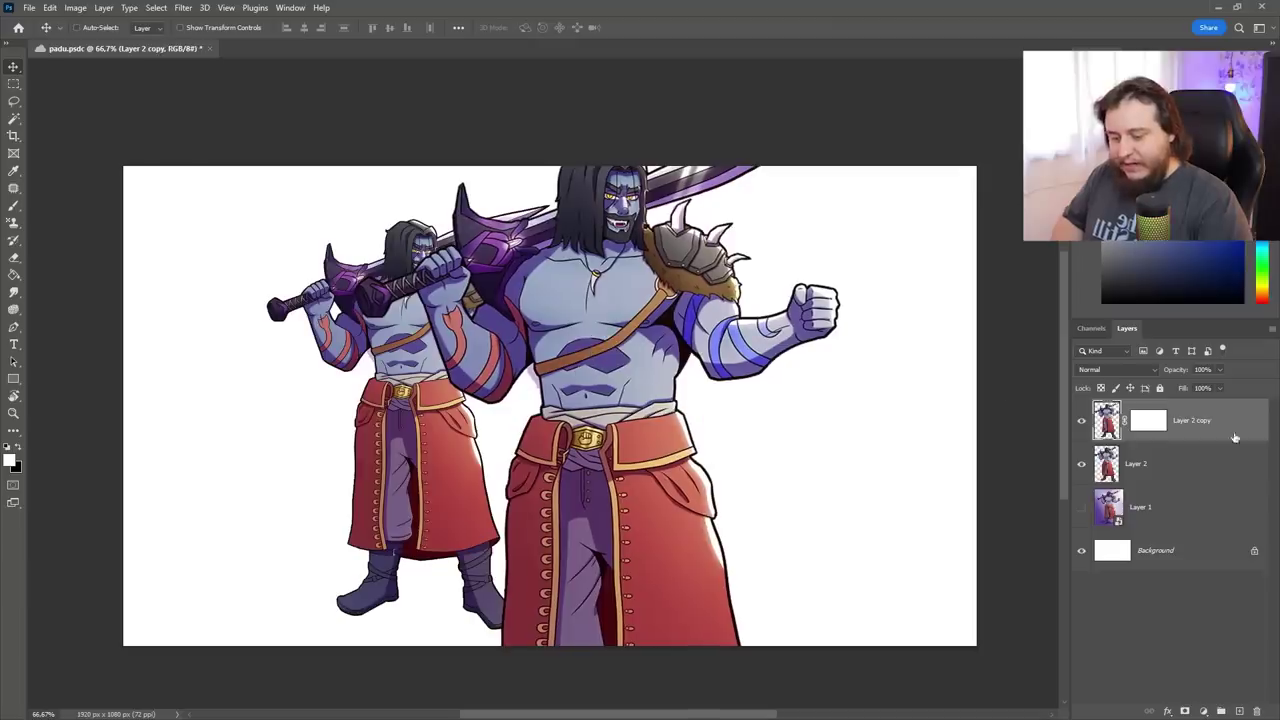
drag(1235, 437, 1216, 484)
drag(679, 445, 662, 445)
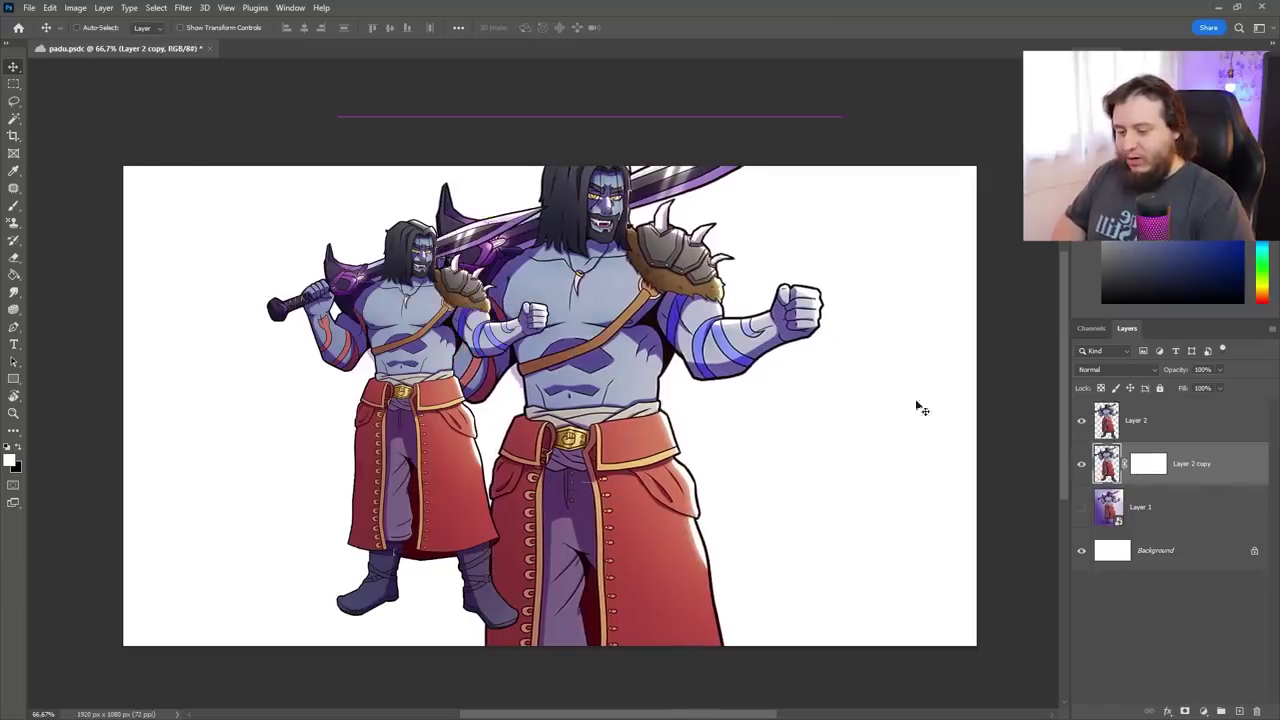
Paint black on the copy's mask to fade its lower body, set 42% opacity, and move it left
click(1148, 463)
key(b)
key(x)
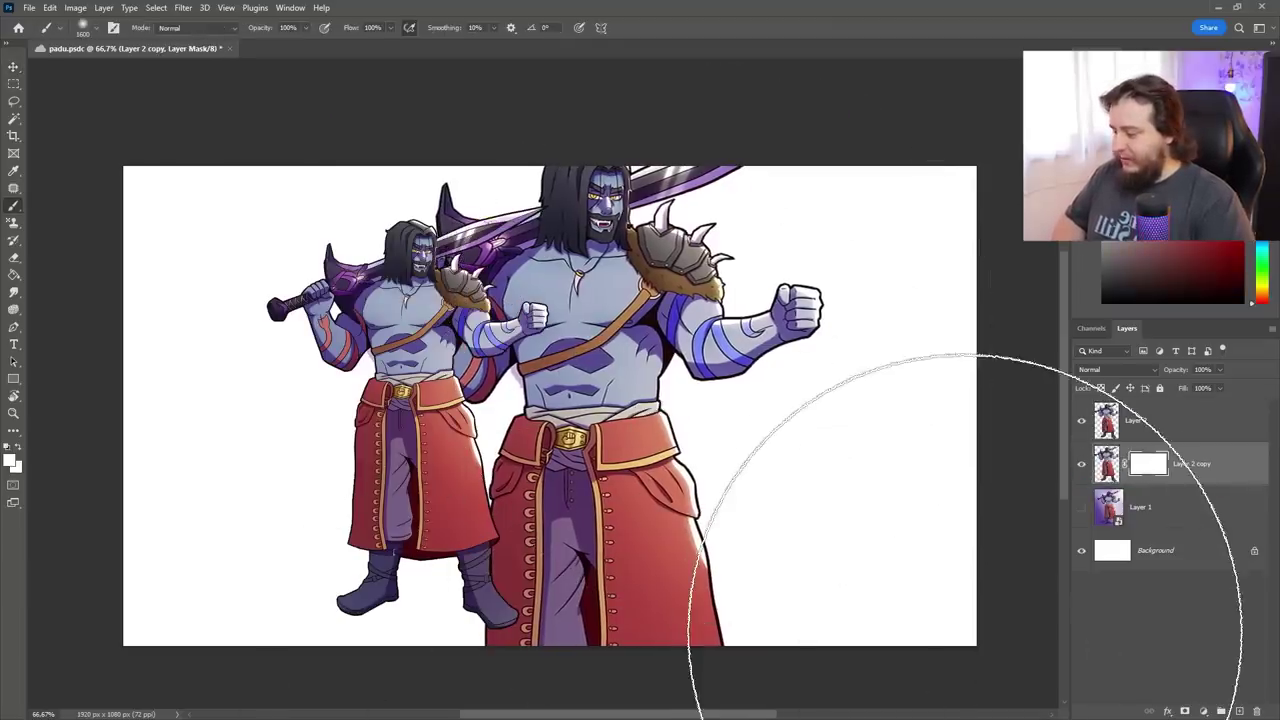
key(ctrl+minus)
mouse_move(857, 614)
mouse_down()
mouse_move(352, 719)
mouse_move(693, 650)
mouse_move(618, 663)
mouse_move(911, 463)
mouse_move(568, 712)
mouse_up()
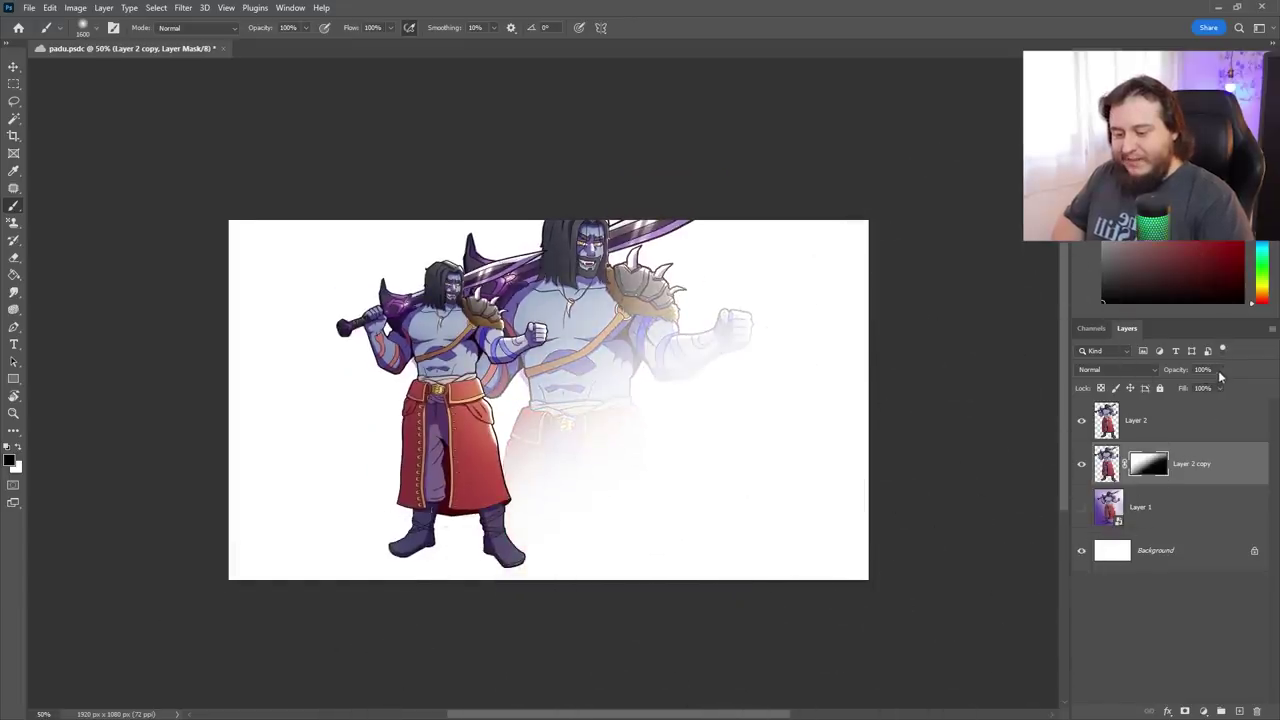
drag(1219, 370, 1187, 388)
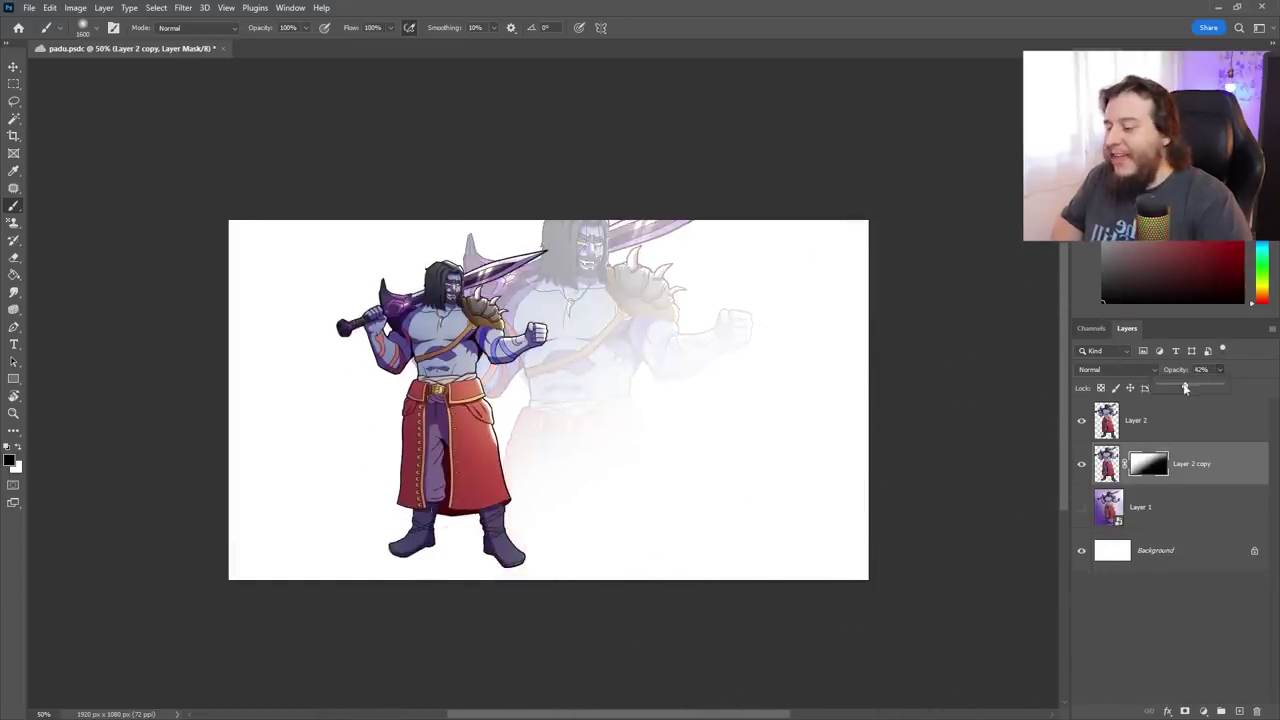
key(v)
drag(563, 357, 651, 366)
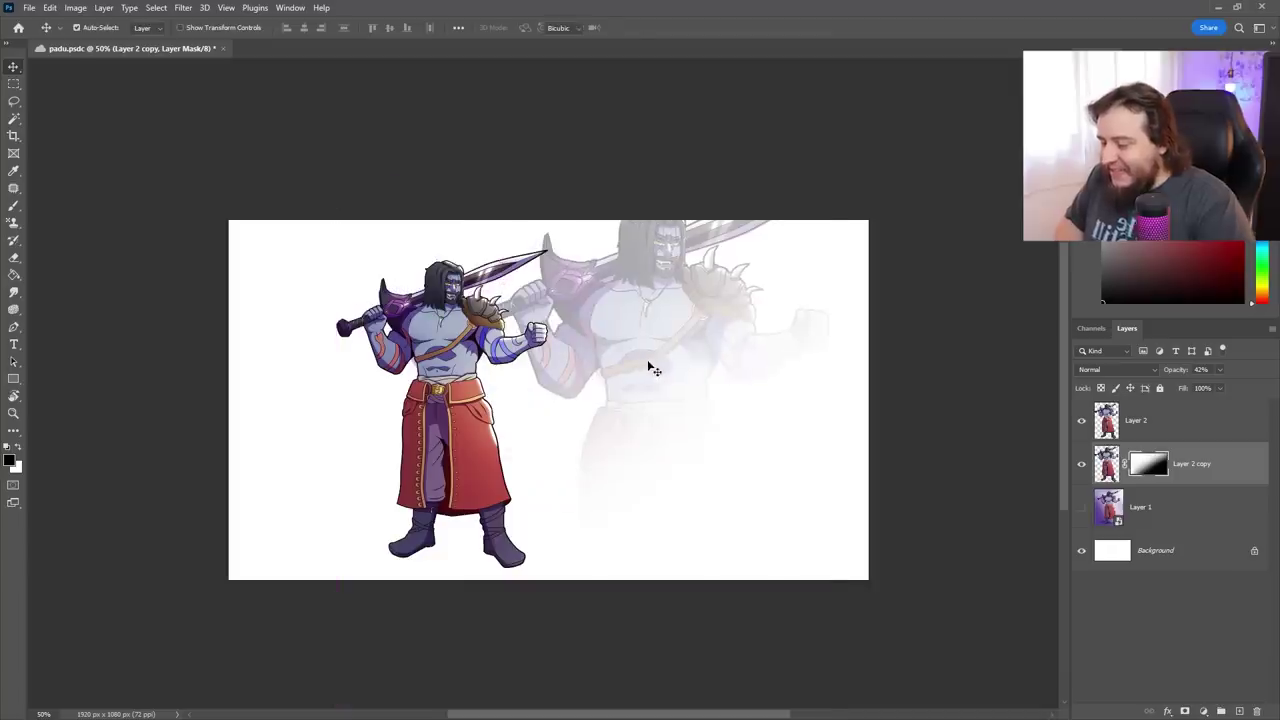
Flip the faded copy horizontally, reposition it, and lighten it to 29% opacity
key(ctrl+t)
right_click(651, 362)
click(690, 621)
drag(593, 455, 372, 423)
key(Return)
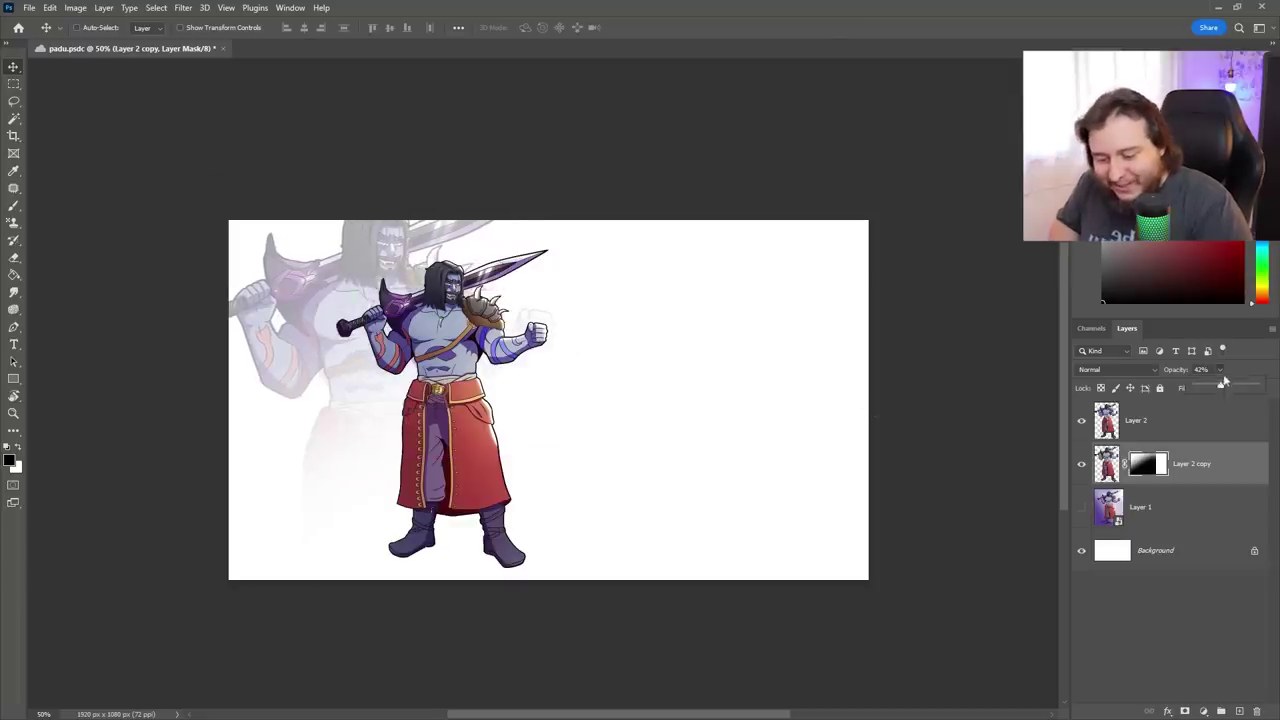
drag(1215, 388, 1209, 388)
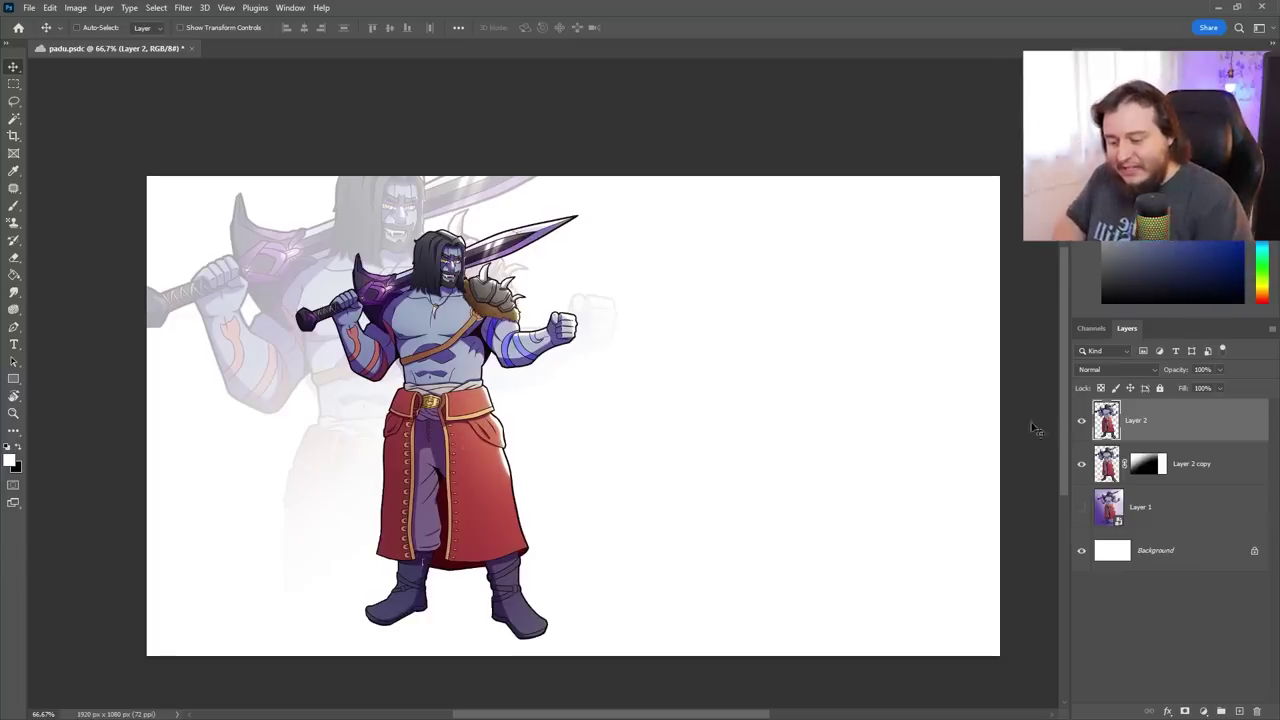
Check the mask brush choices and raise the ghost copy's opacity to 41%
click(1147, 464)
key(b)
right_click(765, 371)
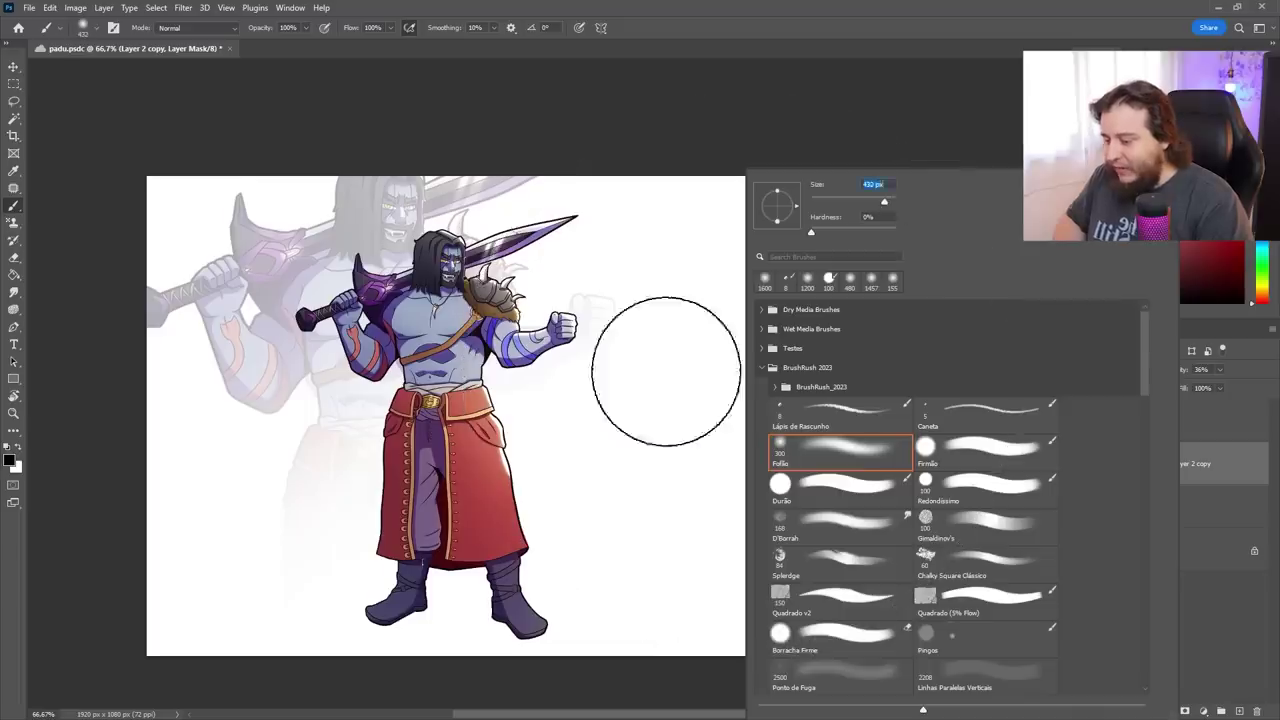
key(Return)
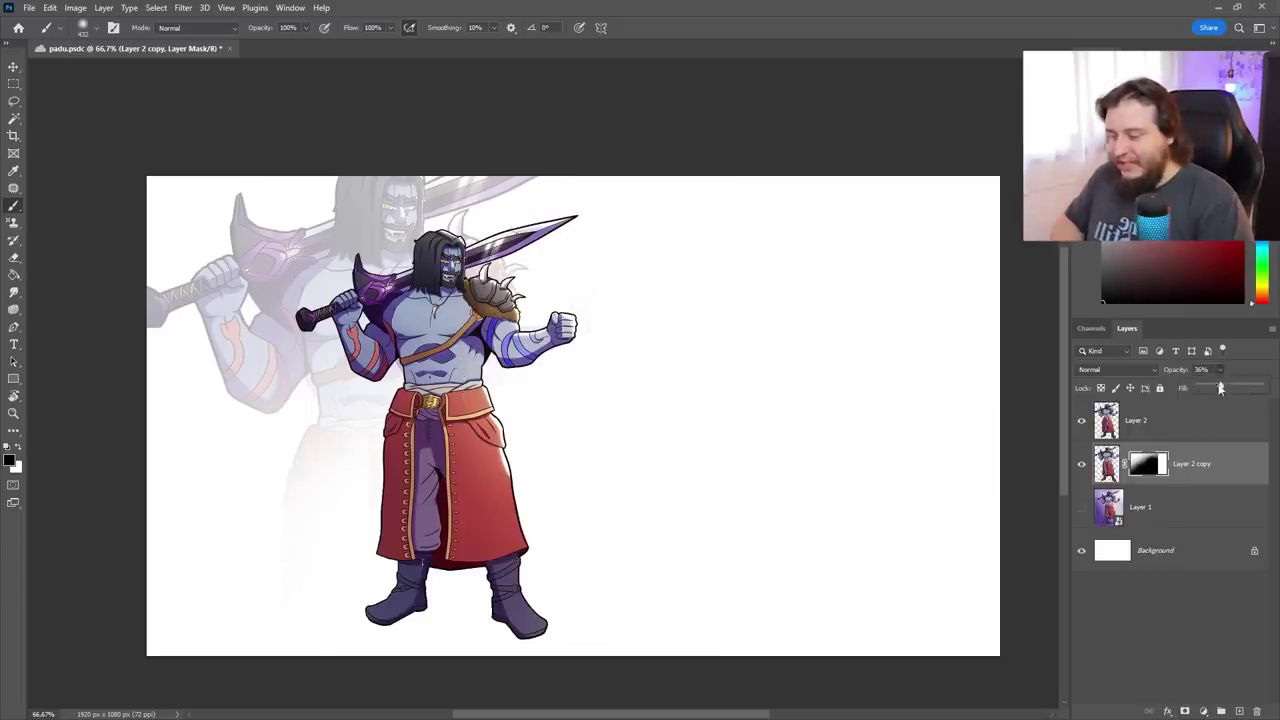
drag(1224, 388, 1226, 388)
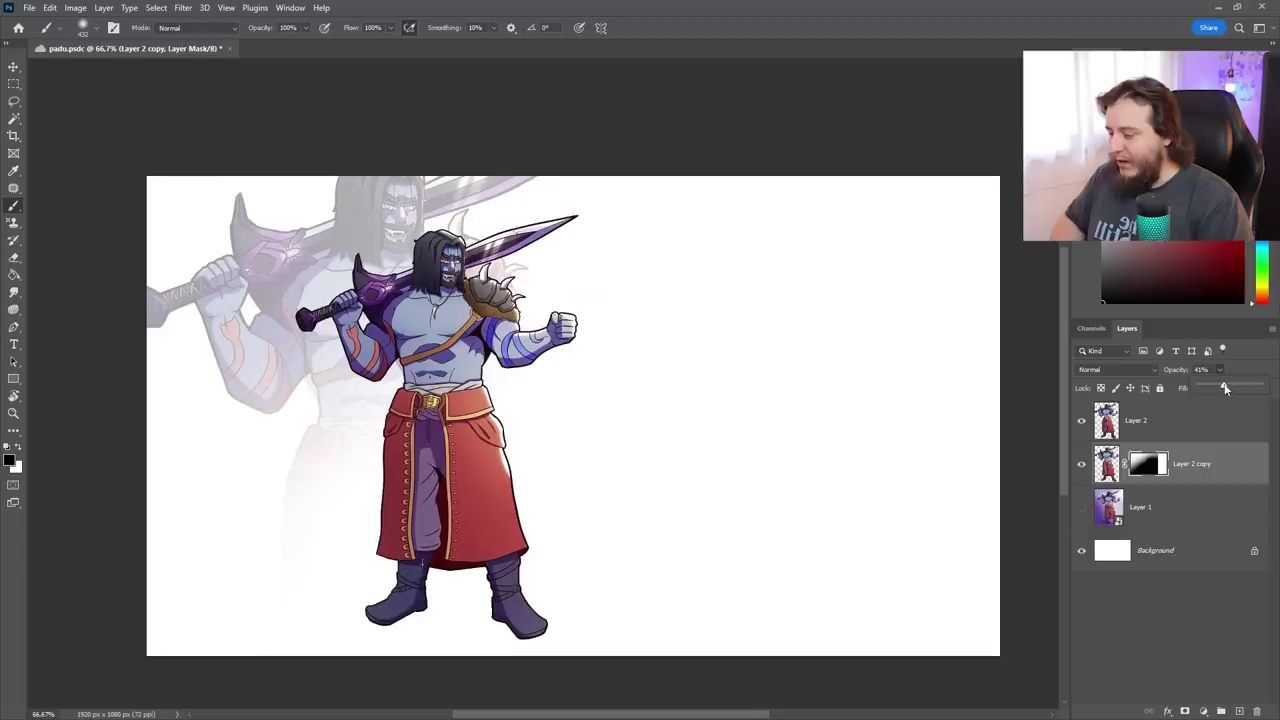
click(1177, 510)
Place placeholder text at the canvas top-left and scale it up to heading size
key(t)
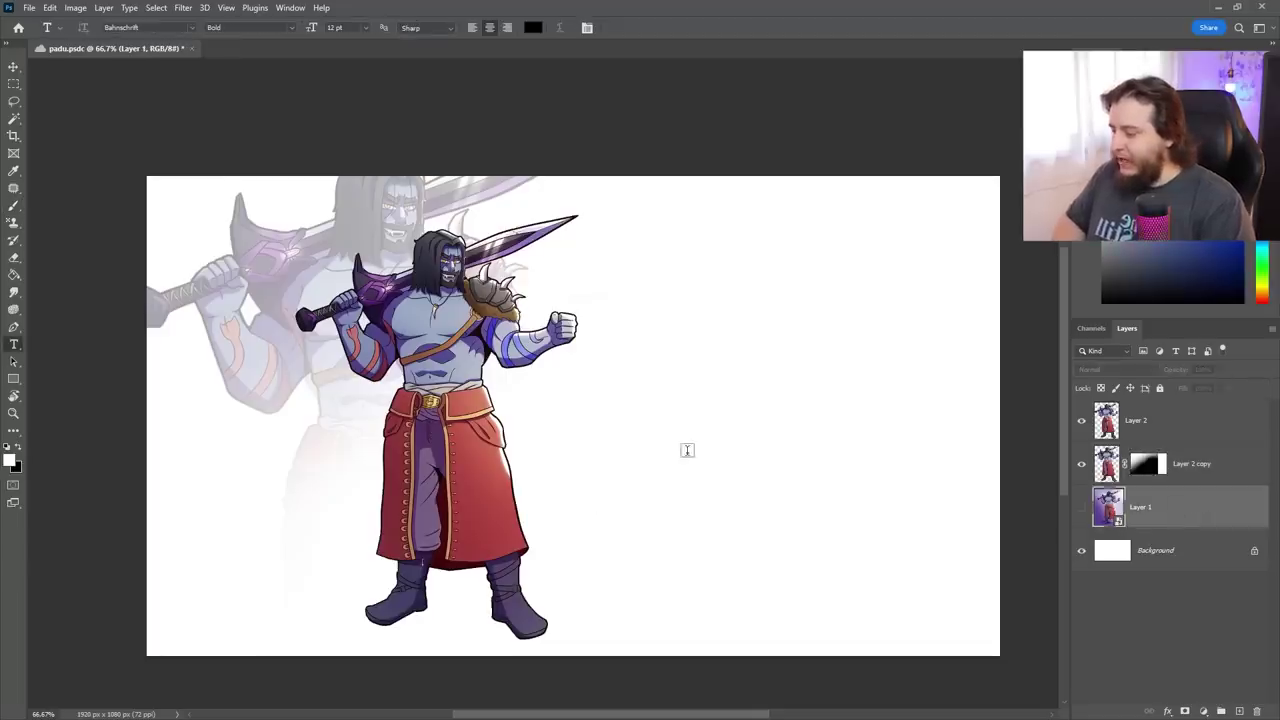
click(148, 201)
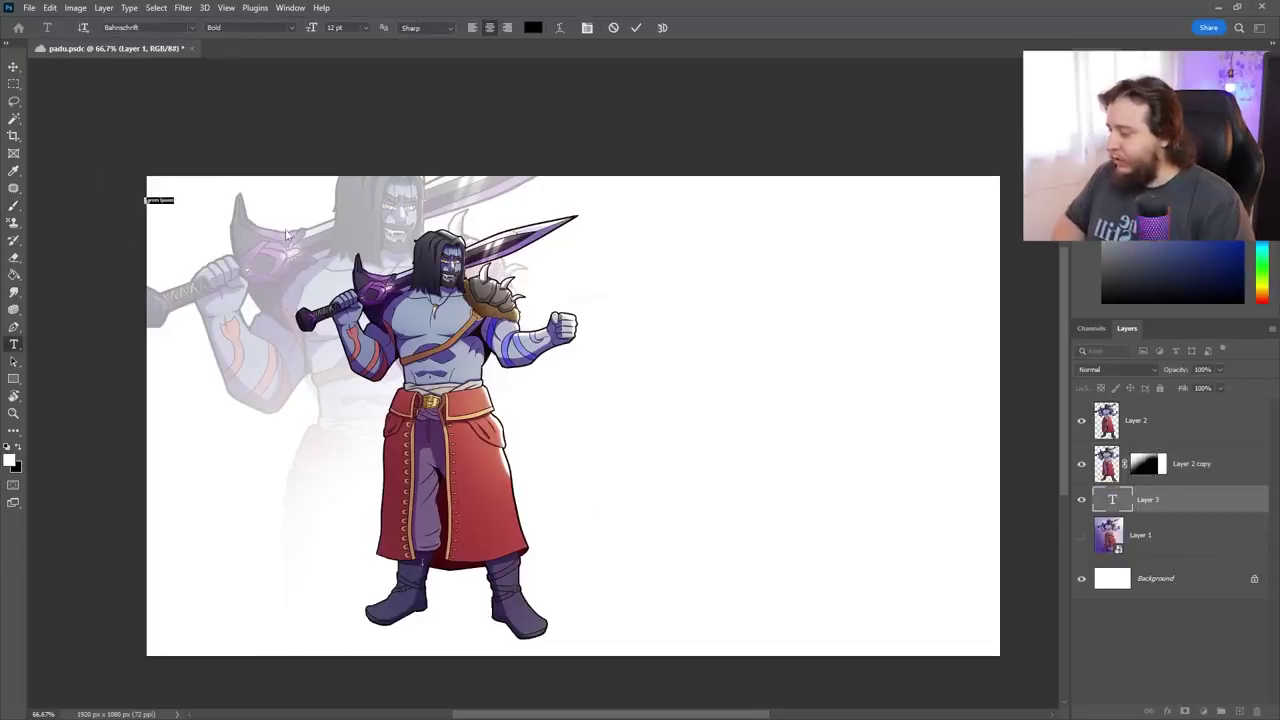
key(ctrl+Return)
key(ctrl+t)
drag(176, 196, 252, 179)
key(Return)
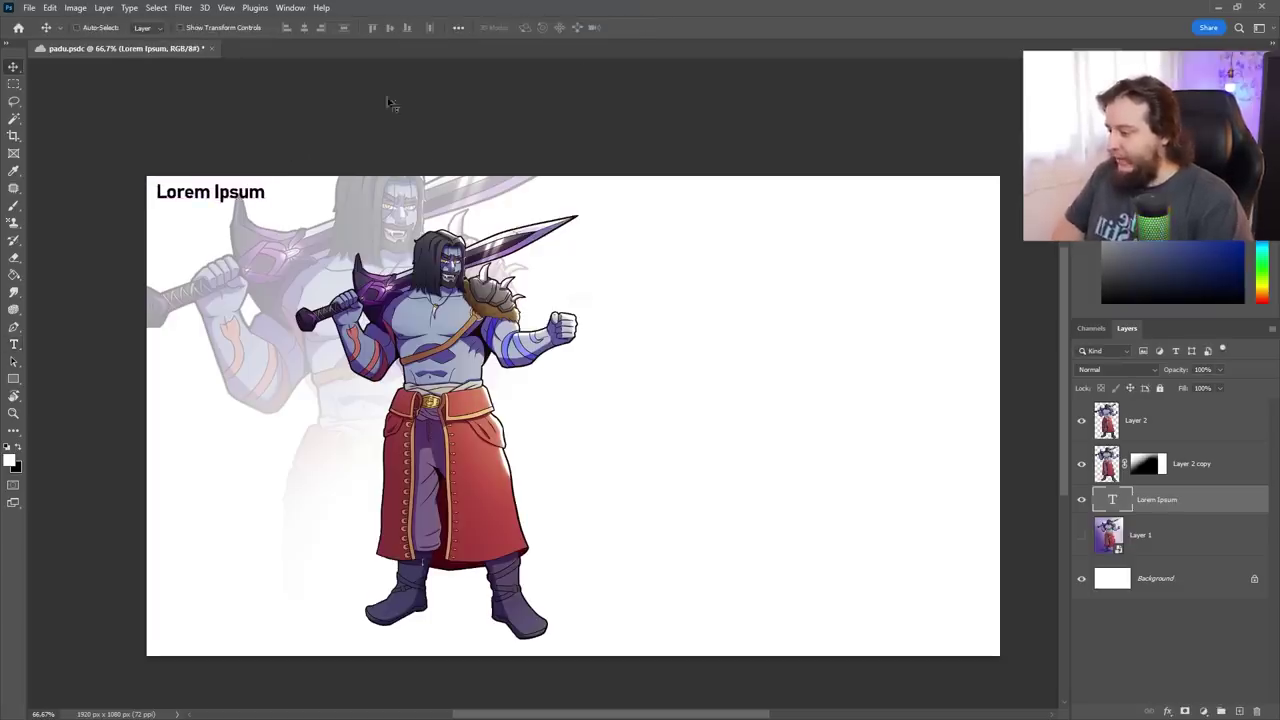
Retype the heading as 'BONECO TORMENTA' and reposition it
key(t)
key(Return)
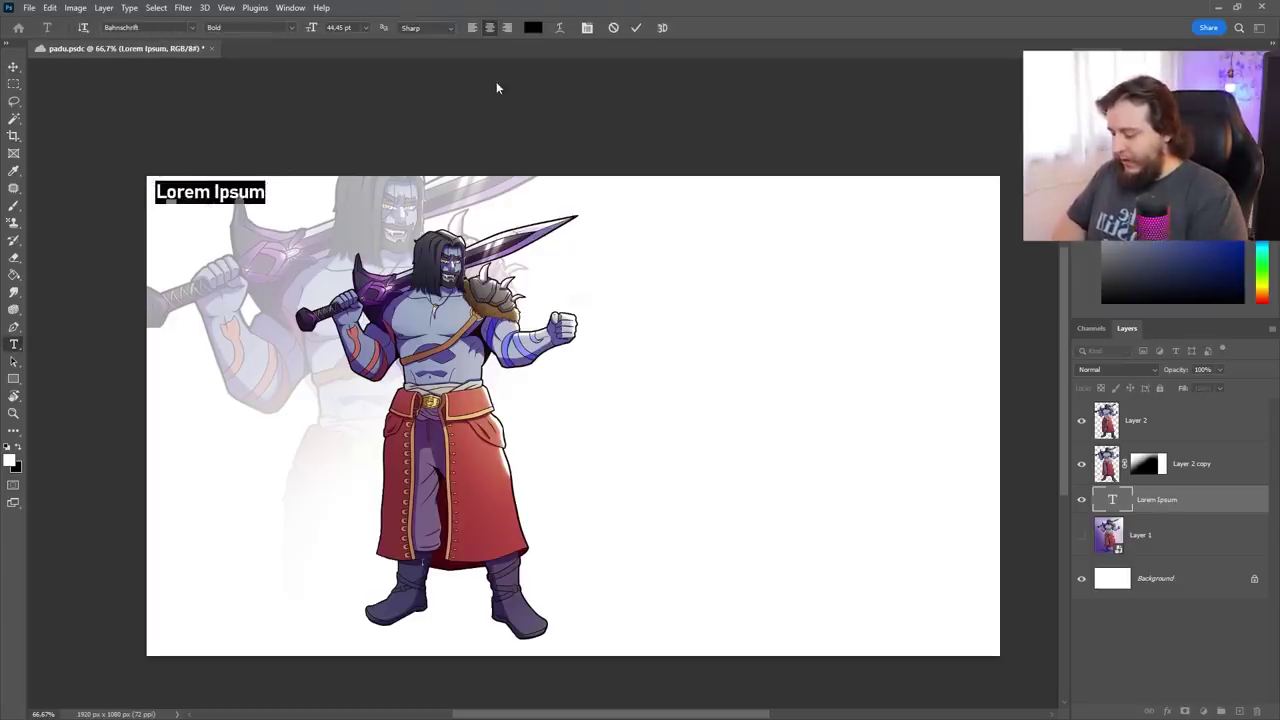
text(BONECO T)
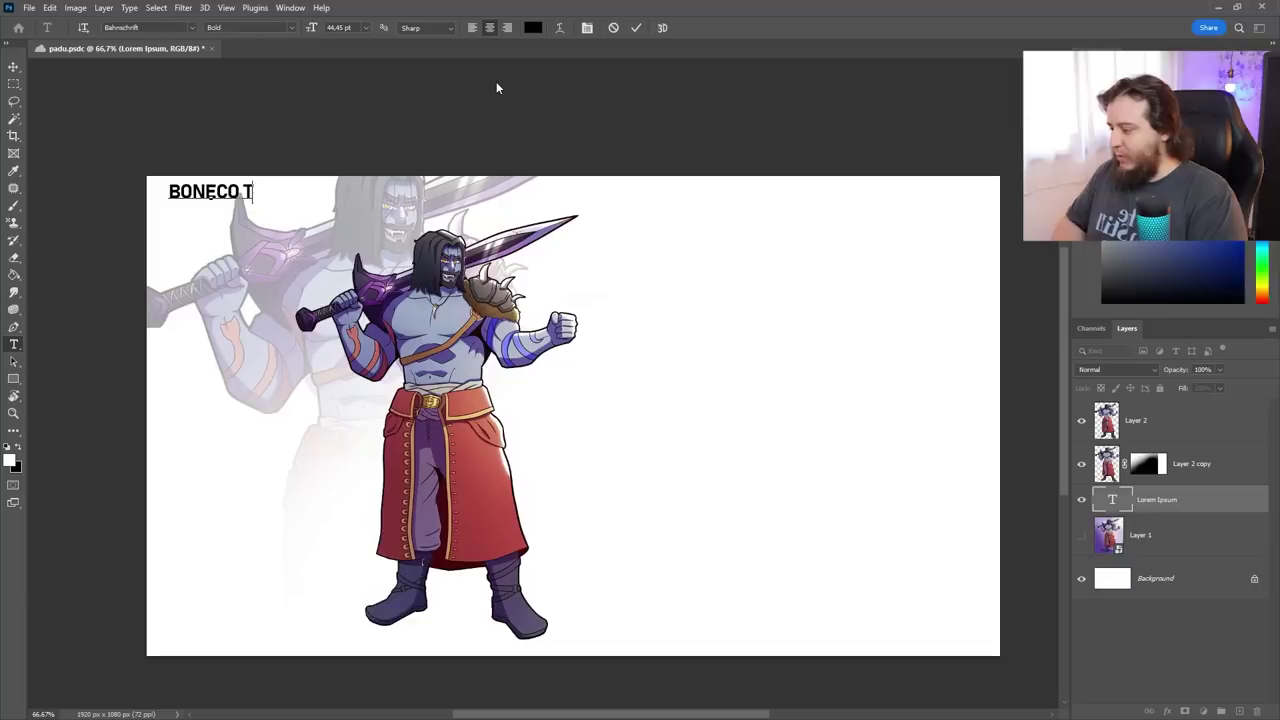
text(ORMENTA)
key(ctrl+Return)
key(v)
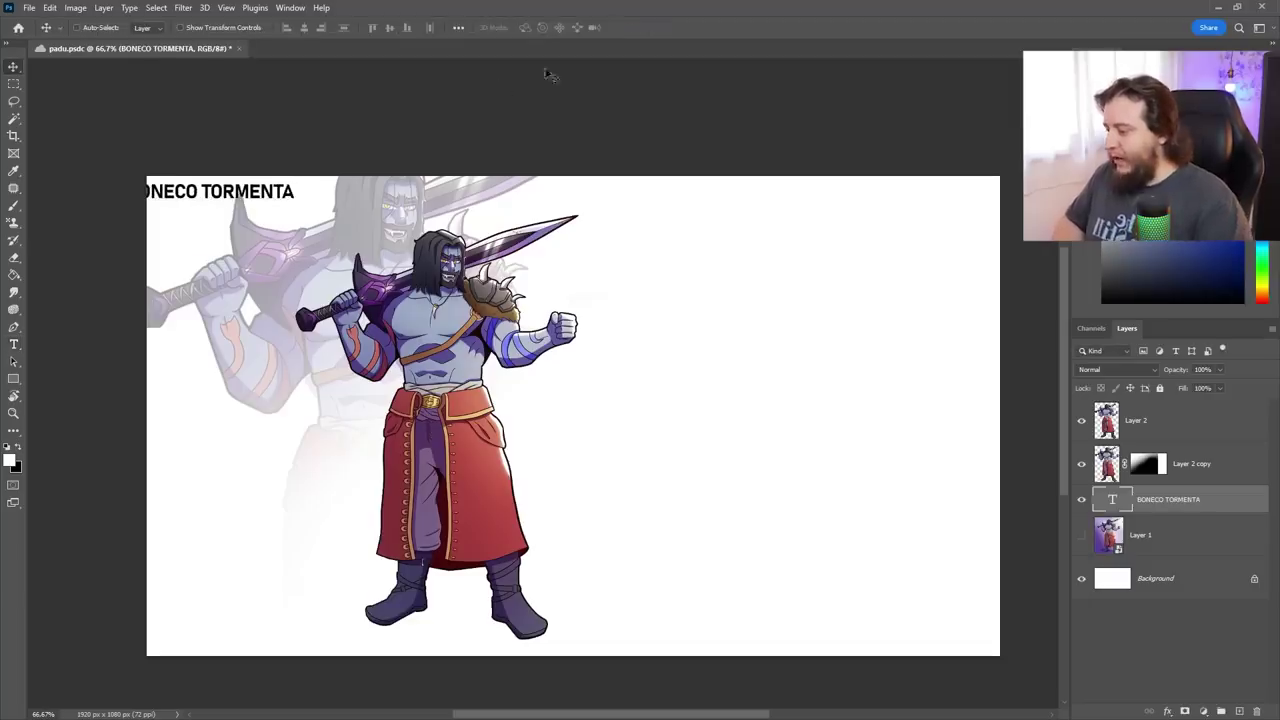
drag(307, 204, 321, 207)
Recolour the BONECO TORMENTA title red (c84737)
key(t)
click(280, 192)
key(ctrl+a)
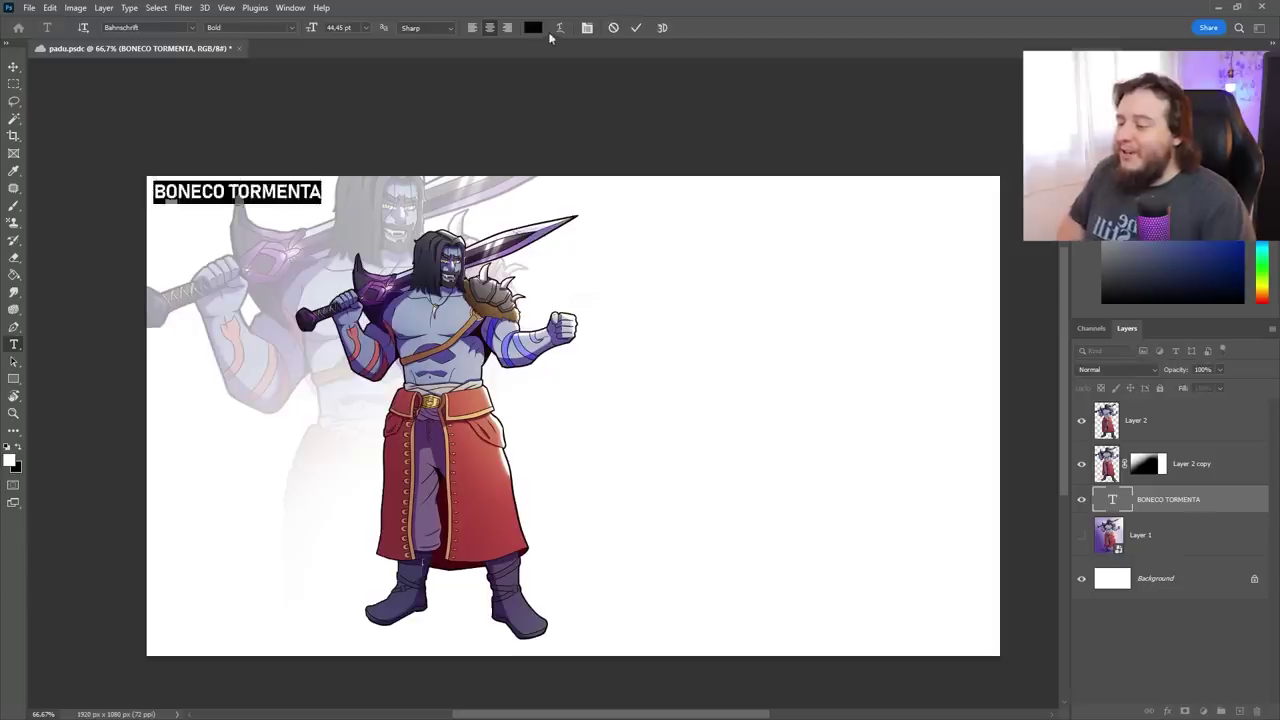
click(532, 27)
text(c05649)
drag(279, 201, 739, 220)
click(630, 288)
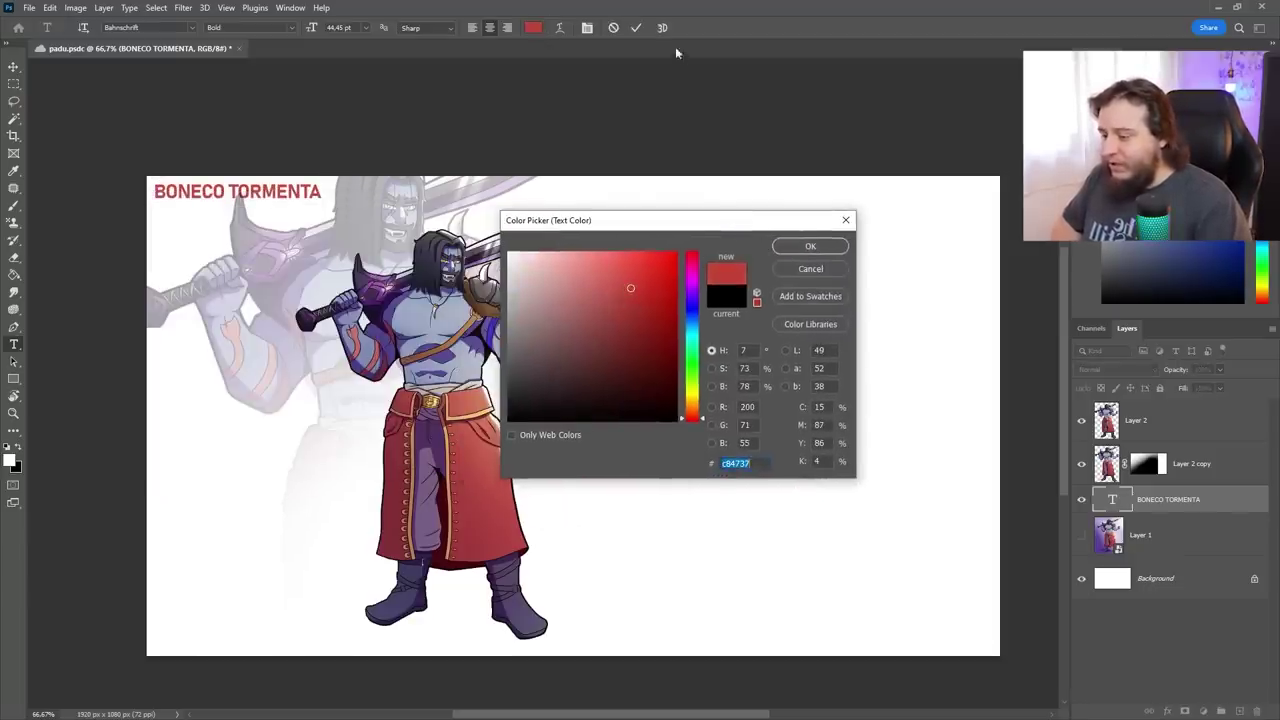
click(810, 246)
click(636, 28)
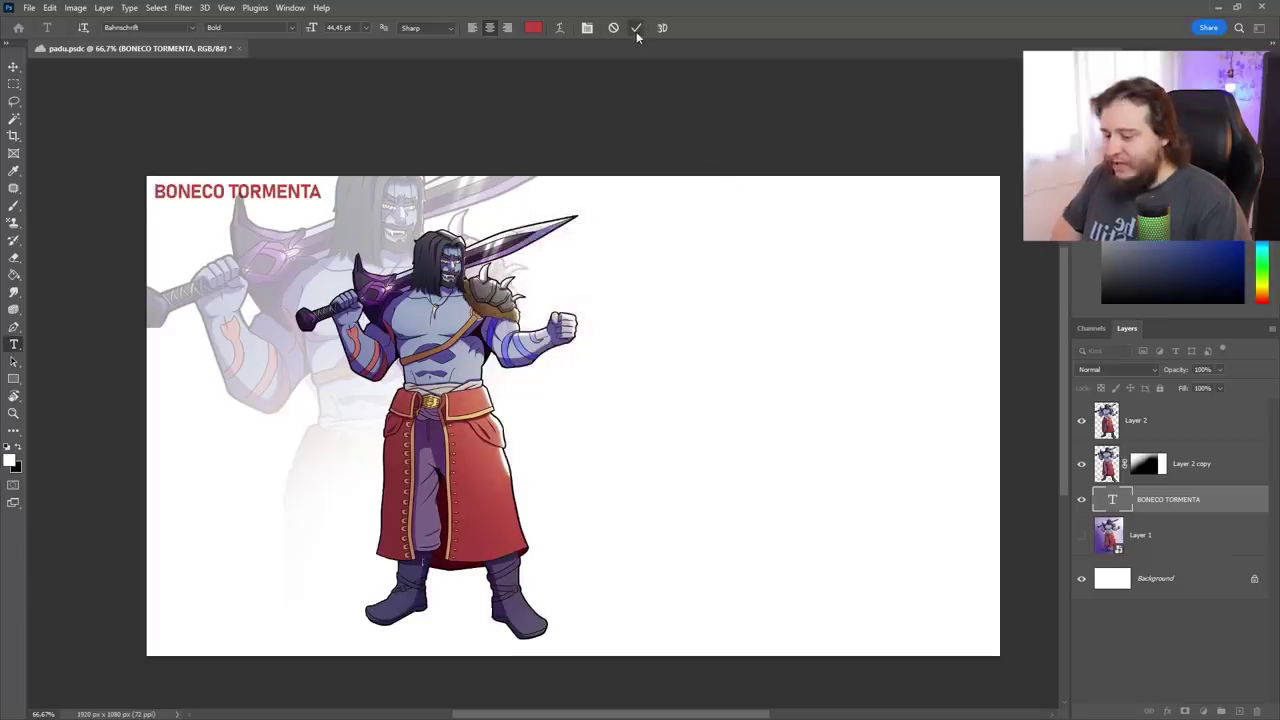
Reposition the faded back figure and drag a copy of the title to the top-right
key(v)
key(alt+bracketright)
drag(740, 445, 661, 420)
key(alt+bracketleft)
drag(490, 248, 994, 266)
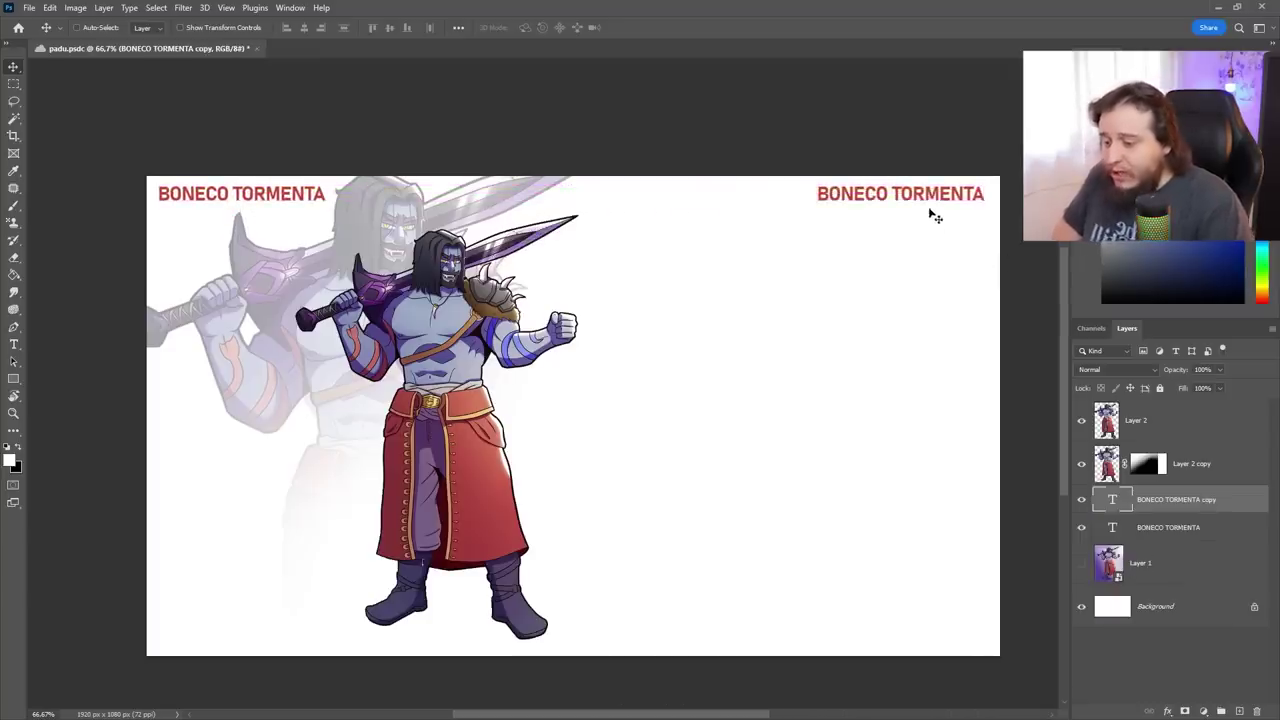
key(t)
triple_click(924, 193)
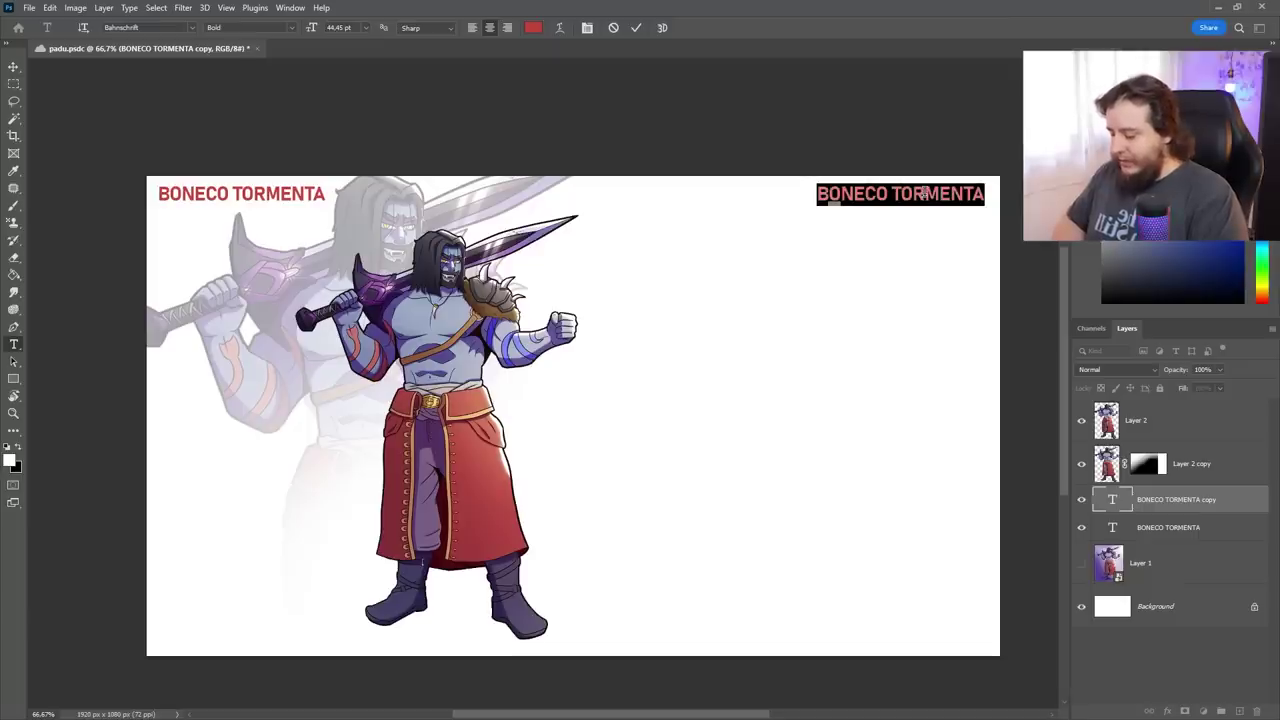
Replace the copy's text with the 'CHARACTER DESIGN BY' credit plus the artist's name, shifted left
text(CHARACTER DESI)
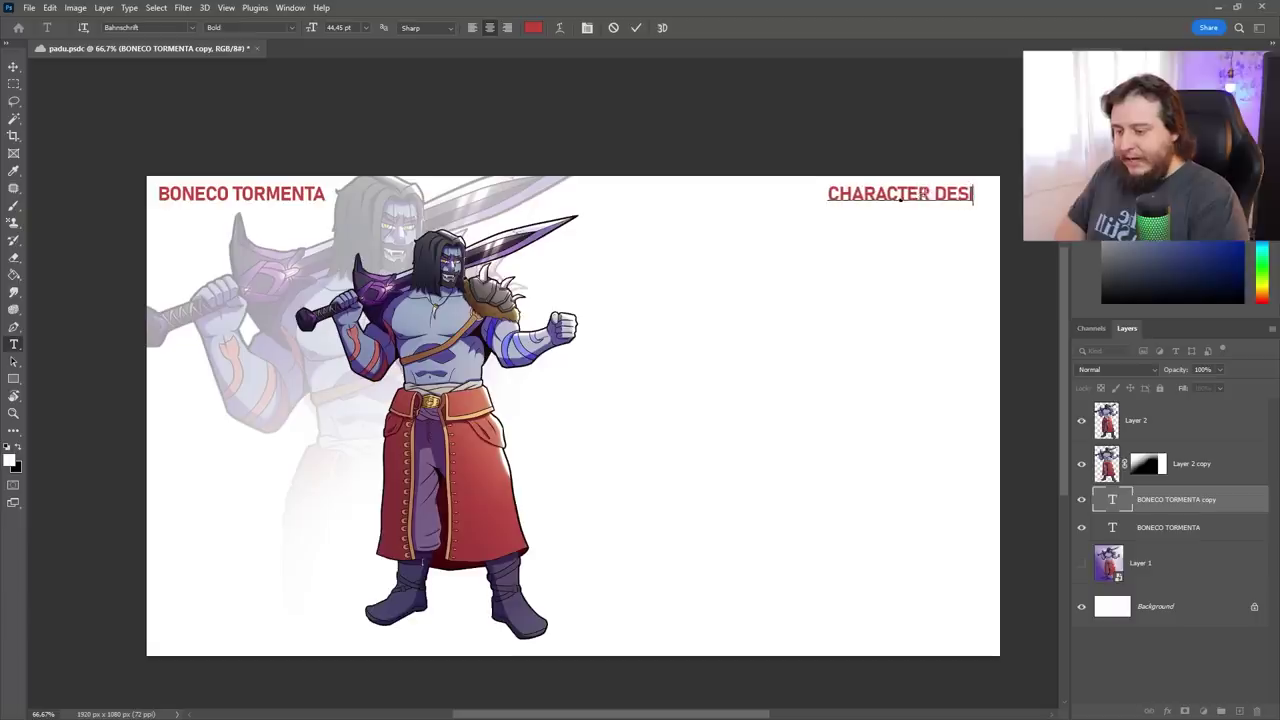
text(GN BY PADU)
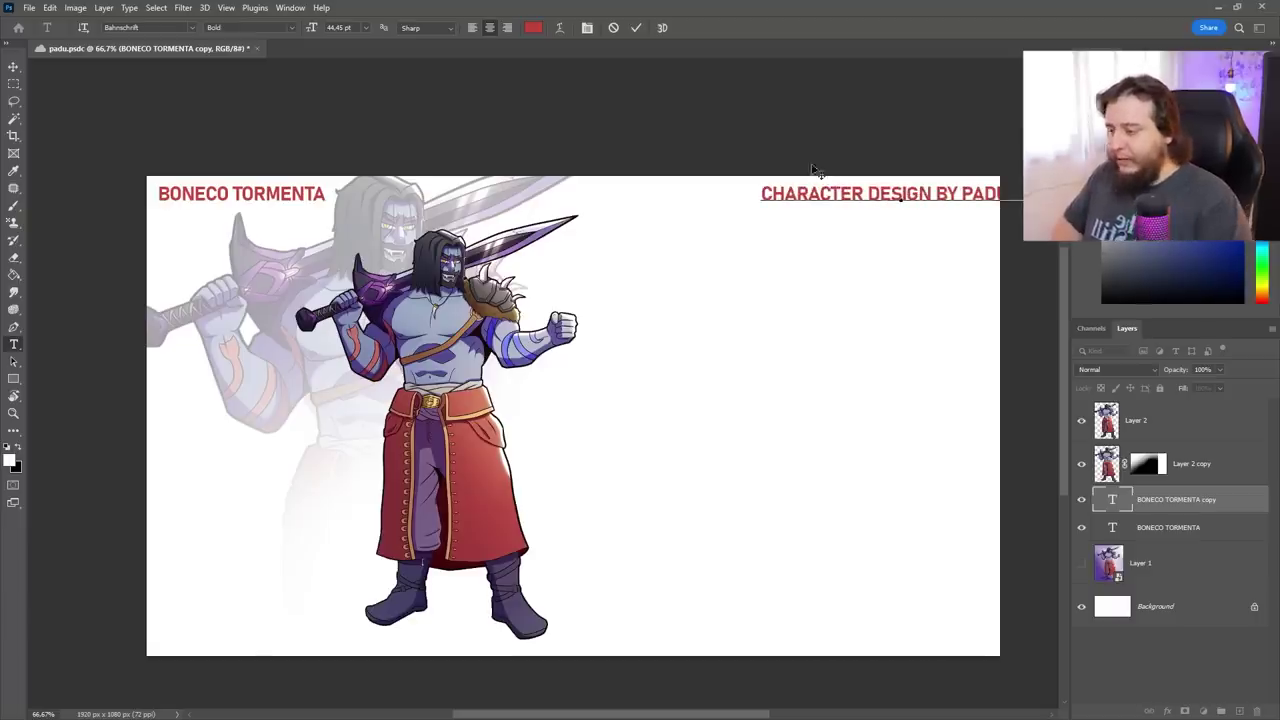
click(636, 28)
key(v)
drag(1030, 196, 936, 196)
Colour the credit line light grey (b2b2b2) and give it a lighter, non-condensed font style
double_click(736, 192)
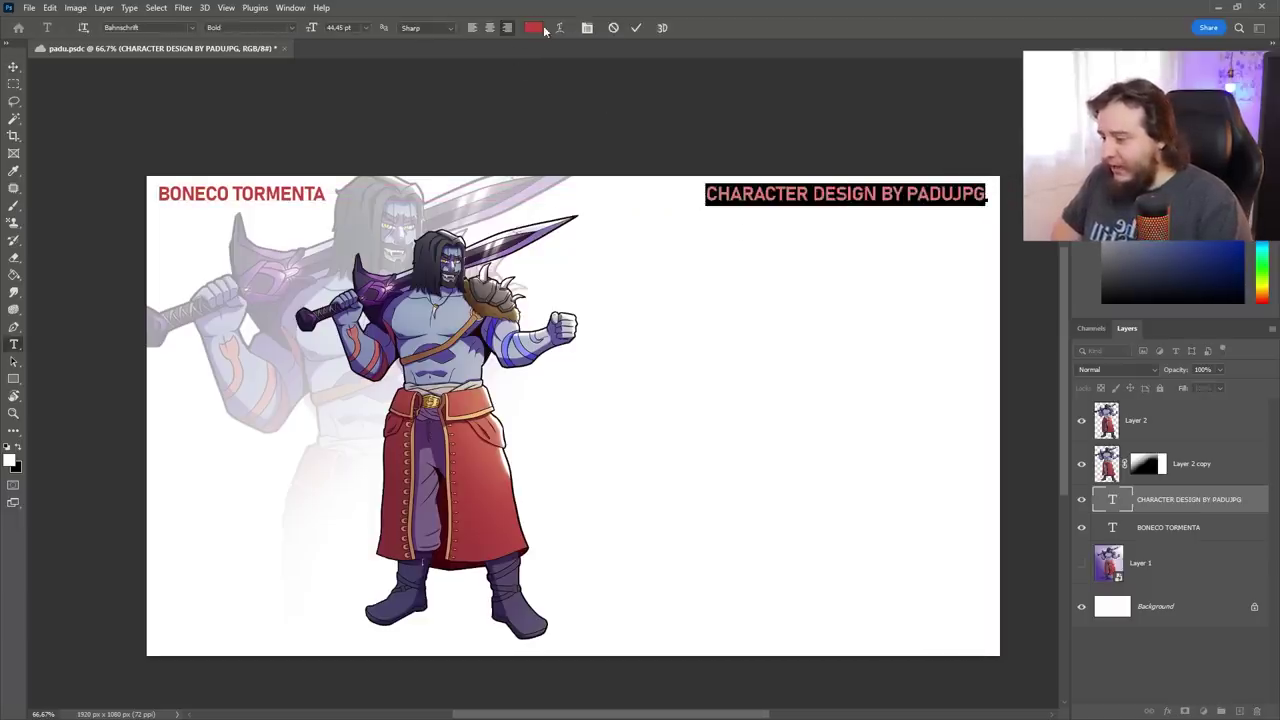
click(538, 28)
click(508, 302)
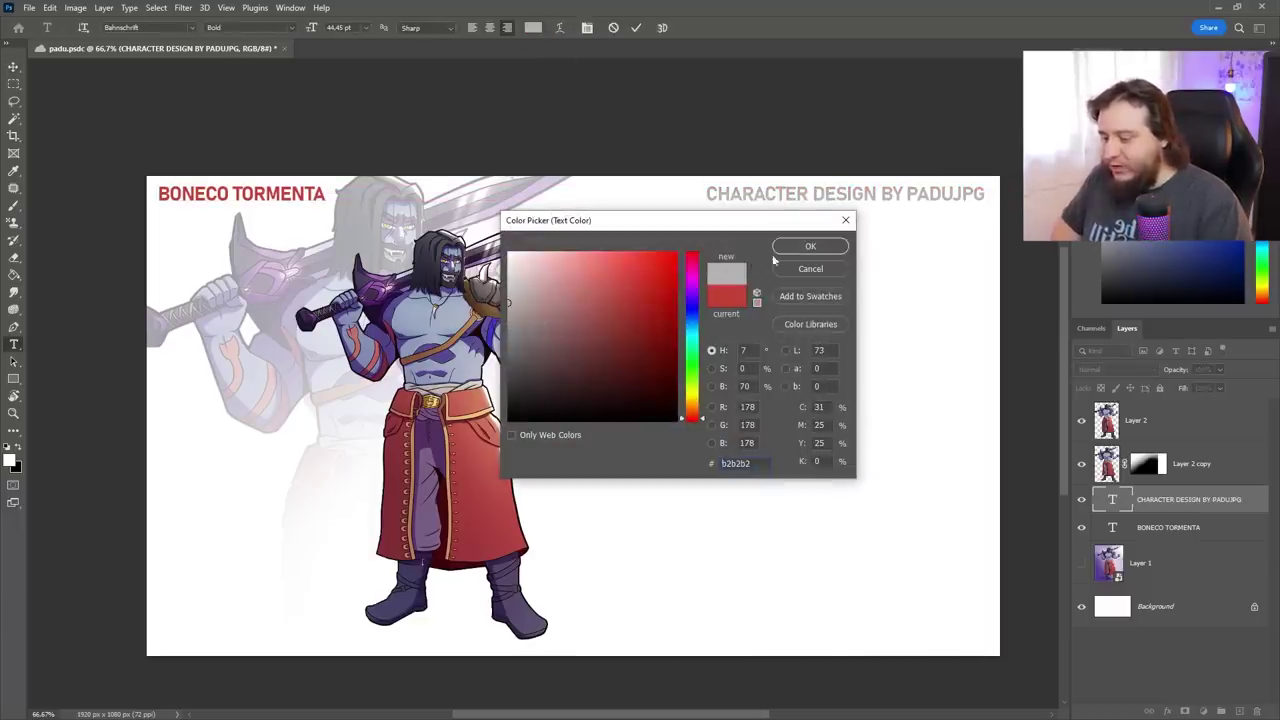
click(810, 246)
click(296, 28)
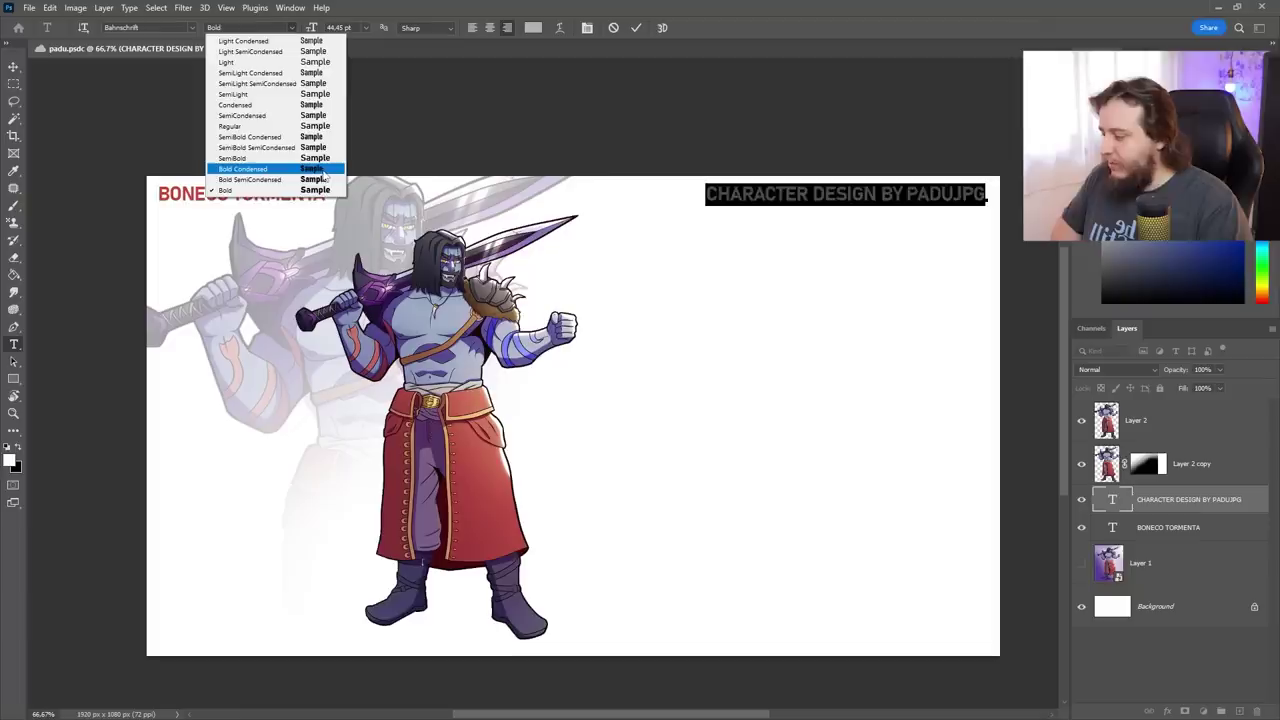
click(322, 169)
click(292, 28)
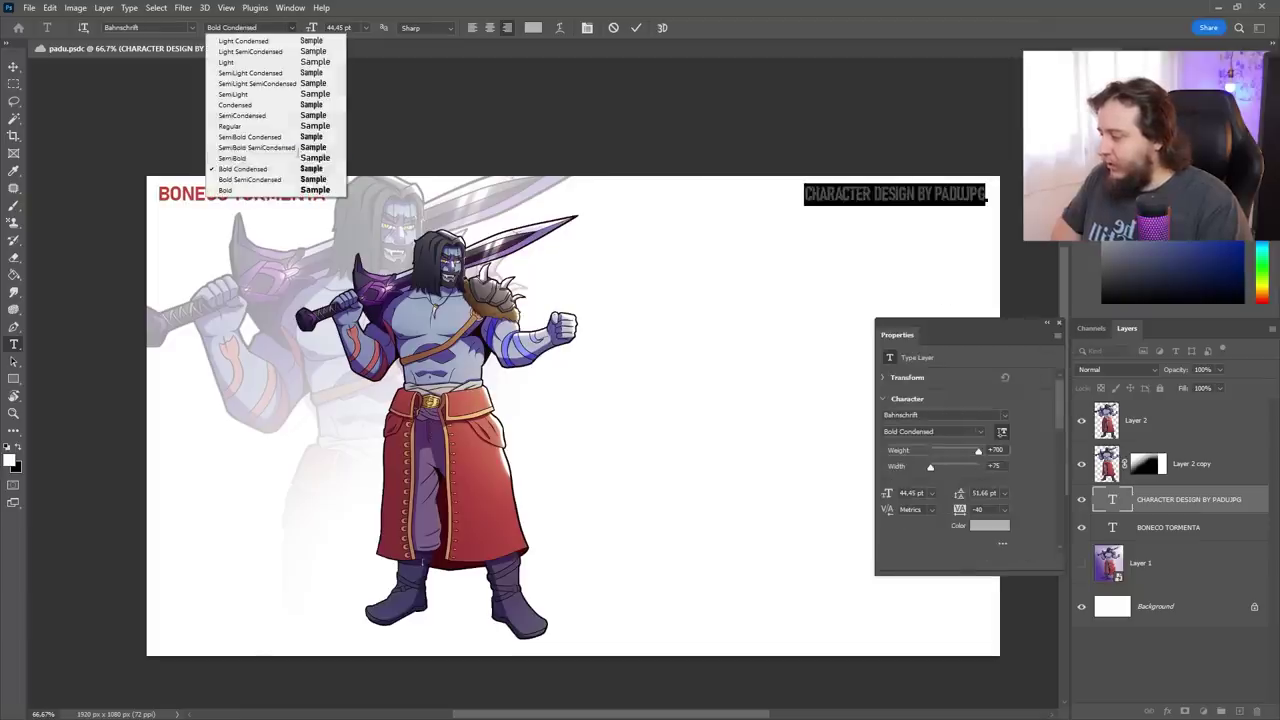
click(294, 105)
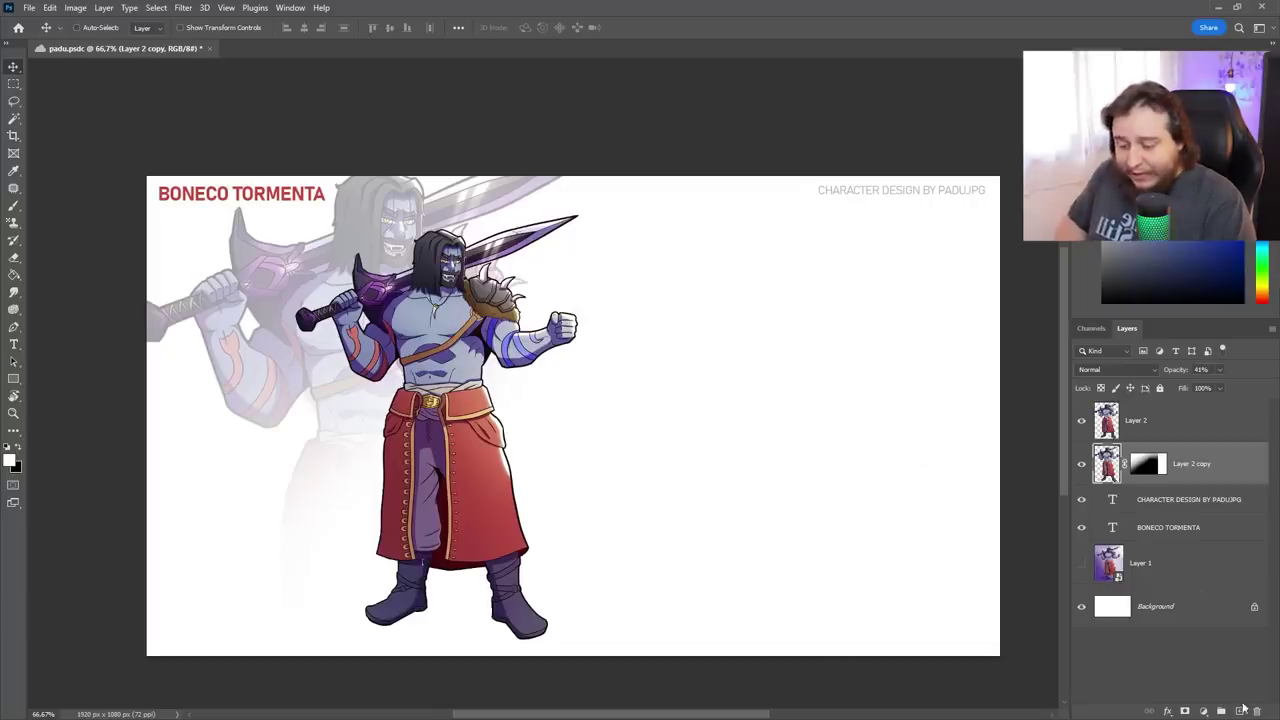
click(1240, 710)
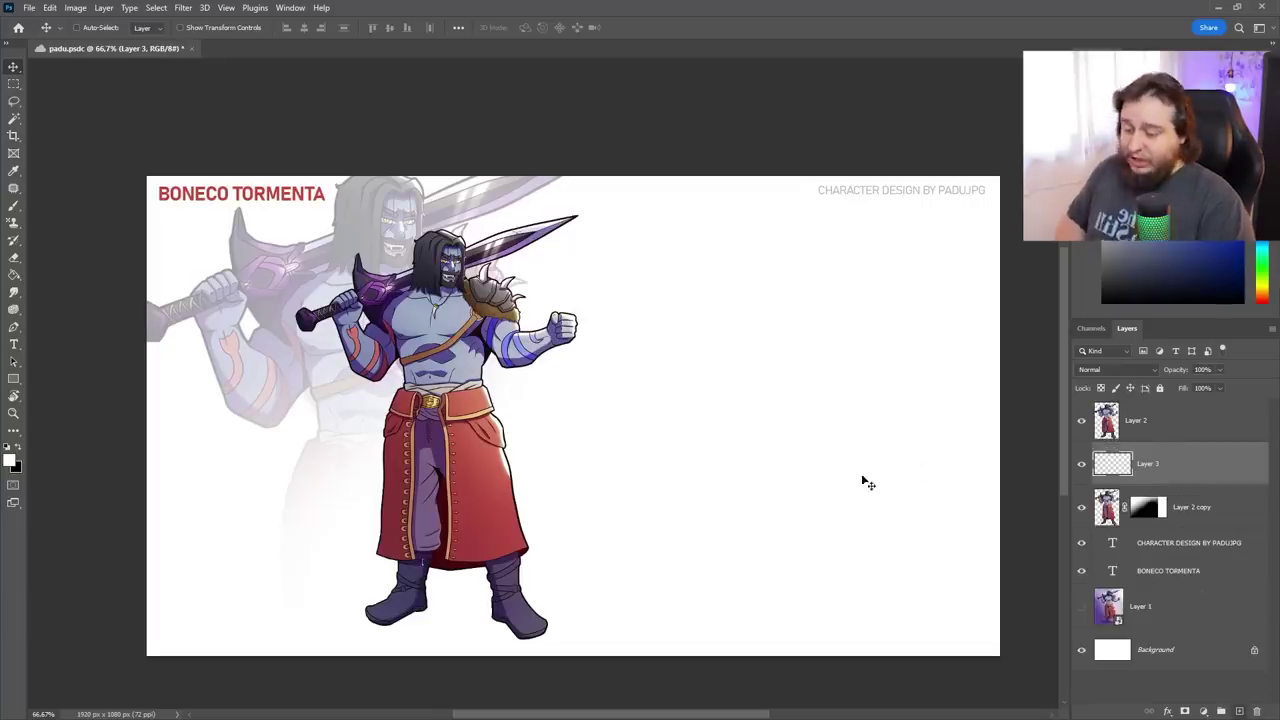
Draw a large white-filled rectangle to the right of the character
key(b)
right_click(720, 364)
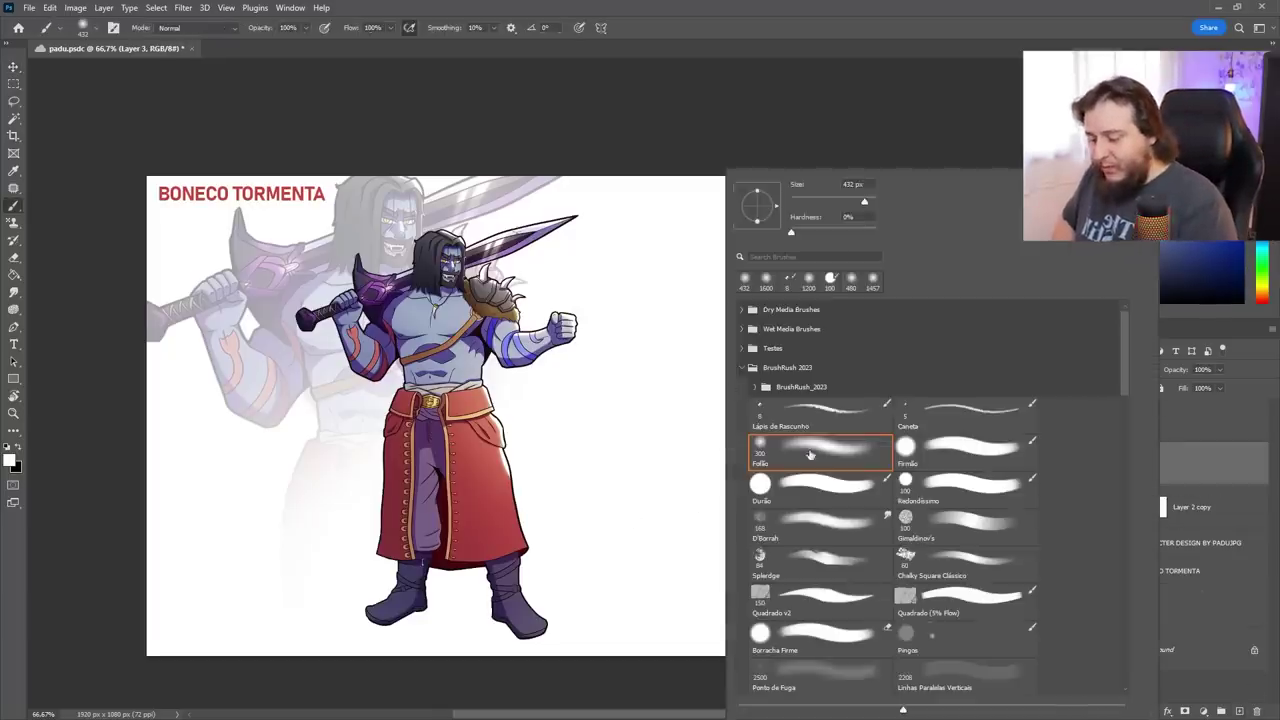
key(comma)
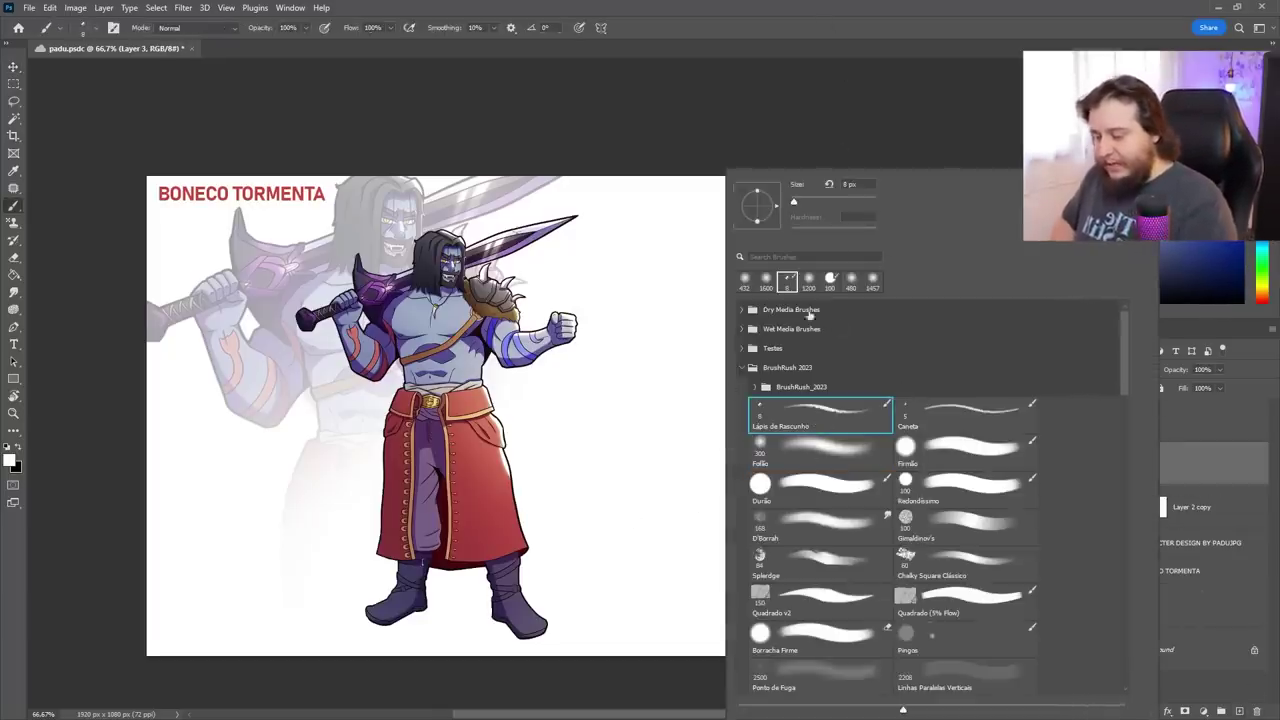
right_click(16, 380)
click(70, 378)
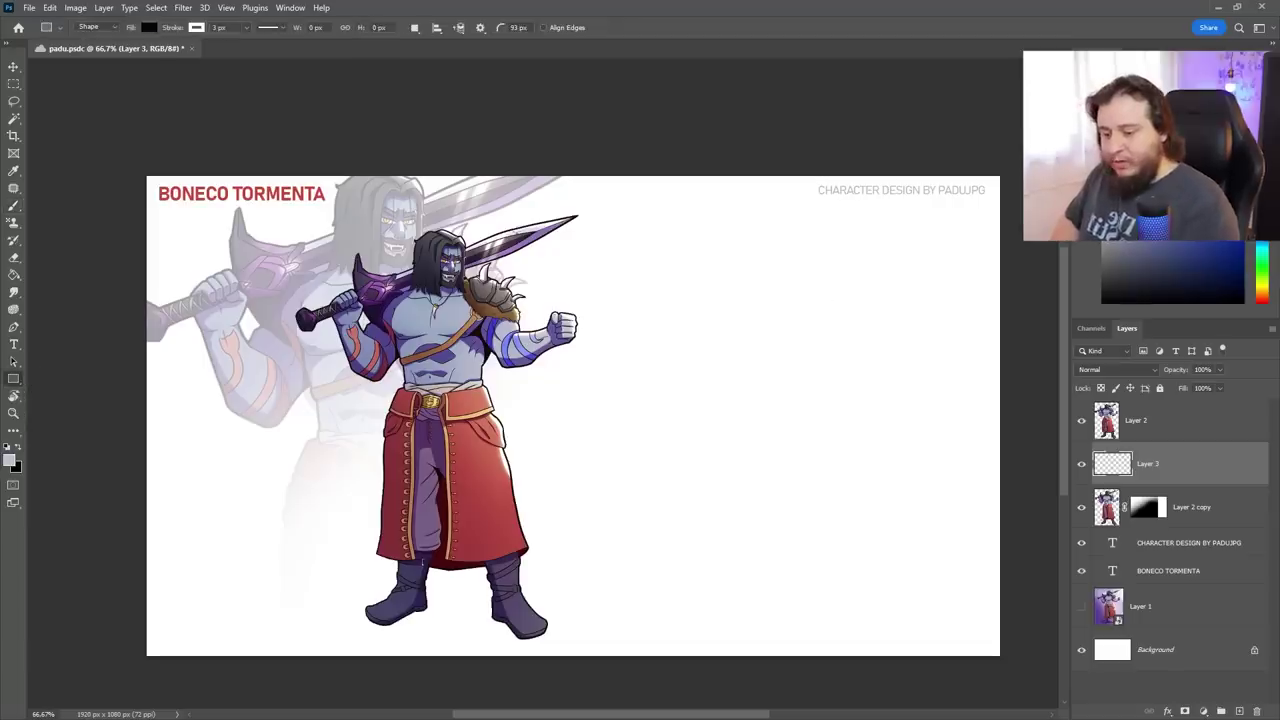
drag(522, 263, 911, 568)
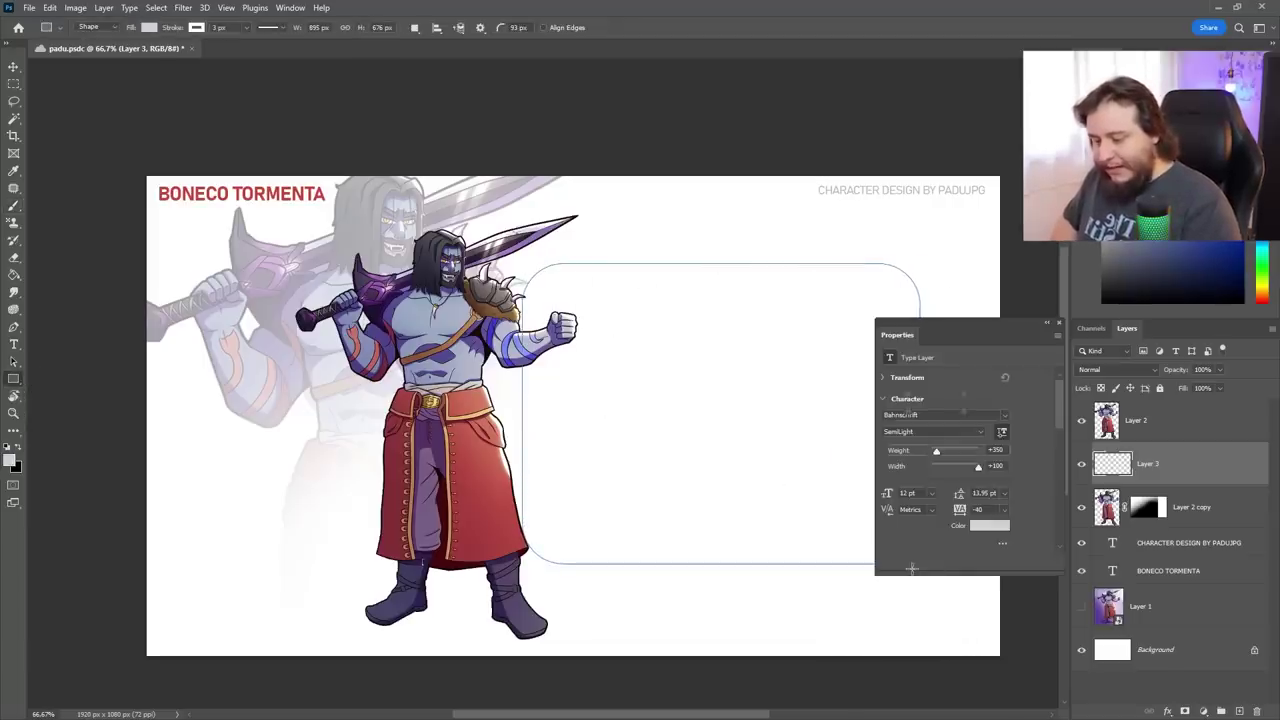
click(1057, 323)
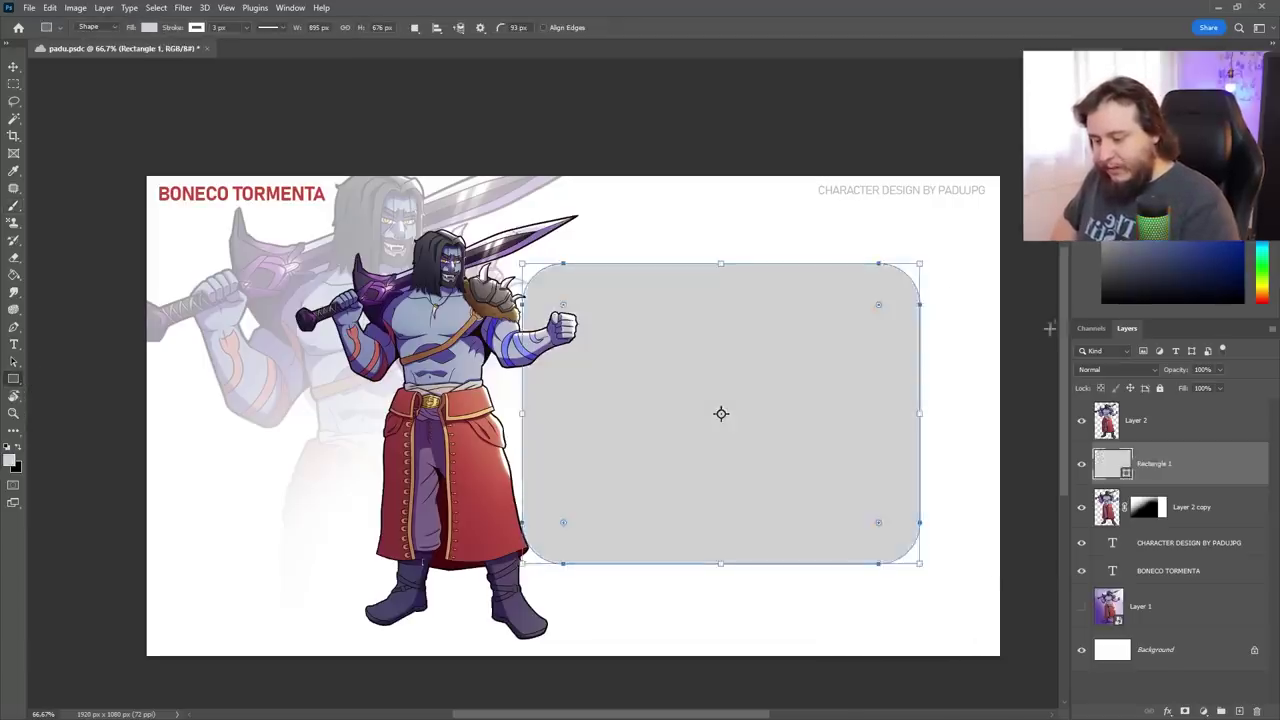
click(148, 27)
click(126, 97)
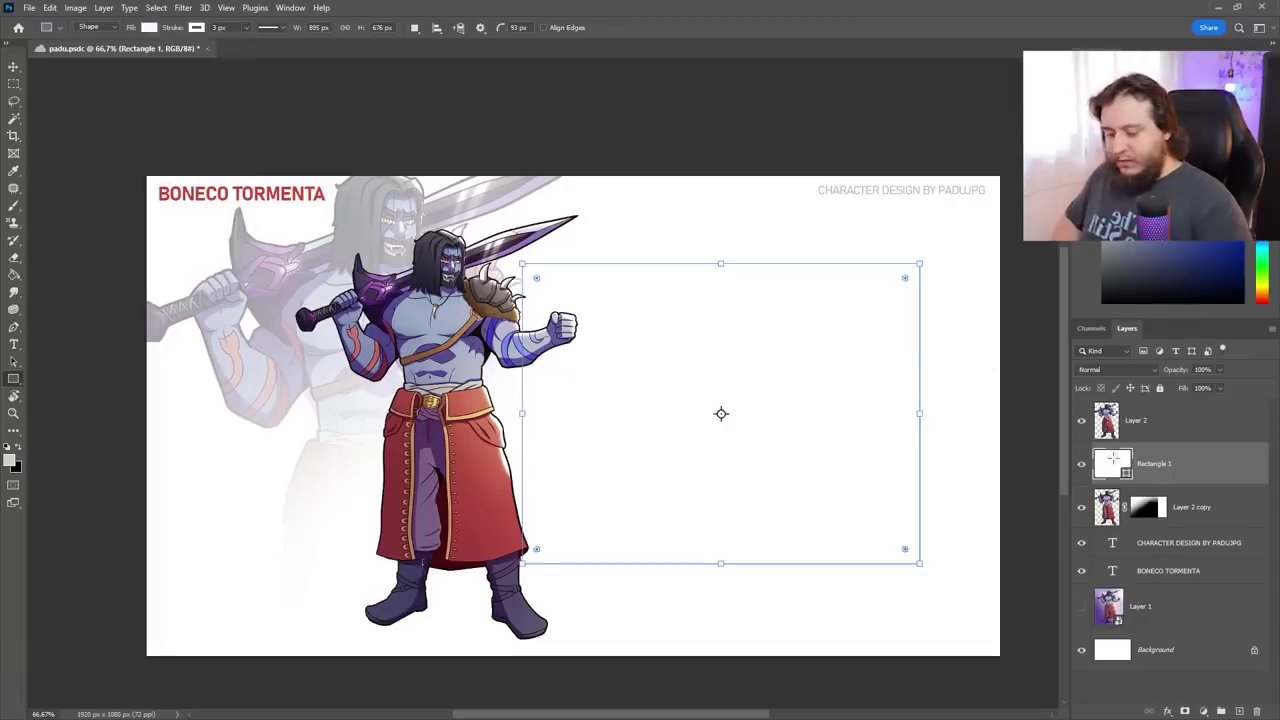
Fill the Background light grey, narrow the white rectangle, and hide it
key(g)
click(1155, 649)
click(888, 287)
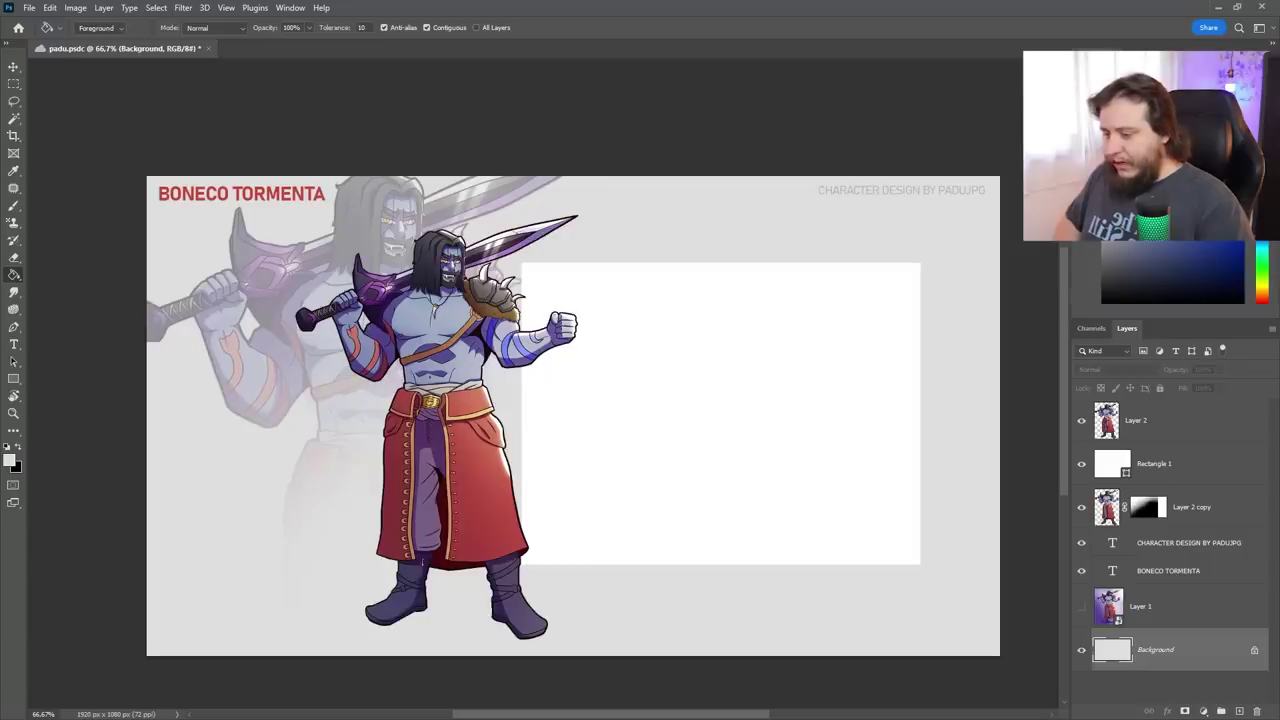
key(b)
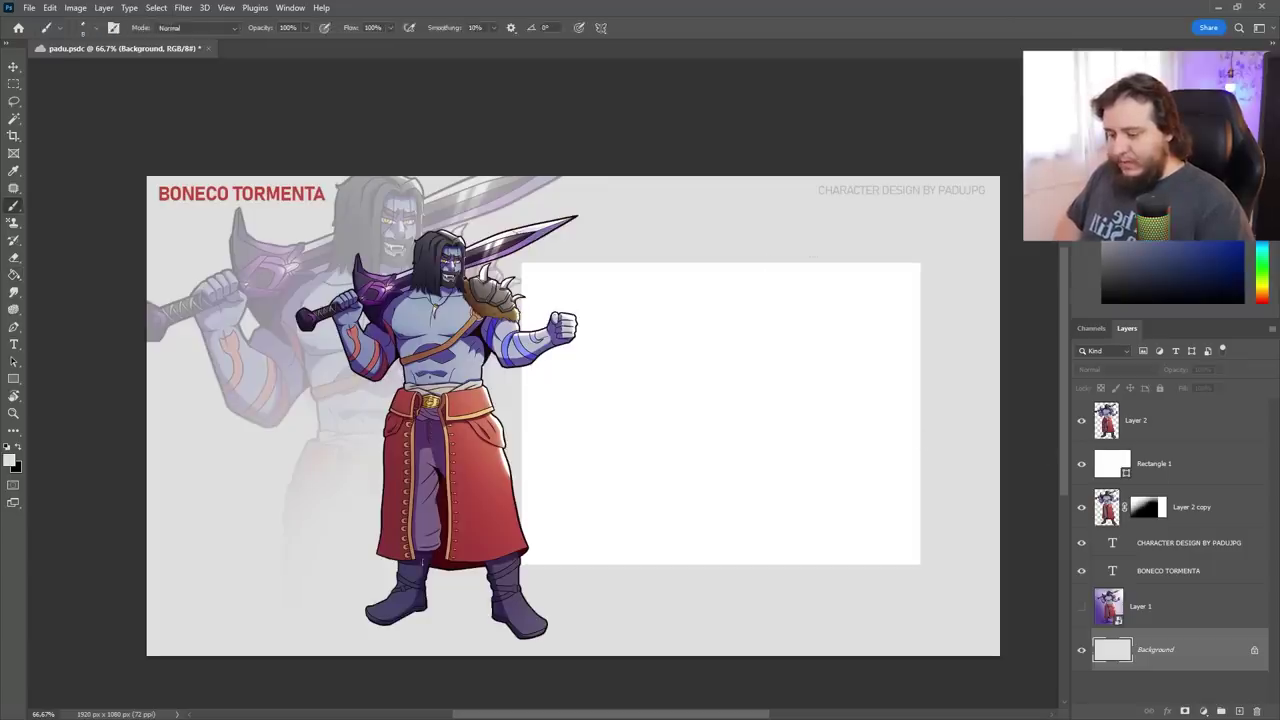
key(v)
click(886, 437)
drag(886, 437, 1028, 414)
key(Return)
key(ctrl+comma)
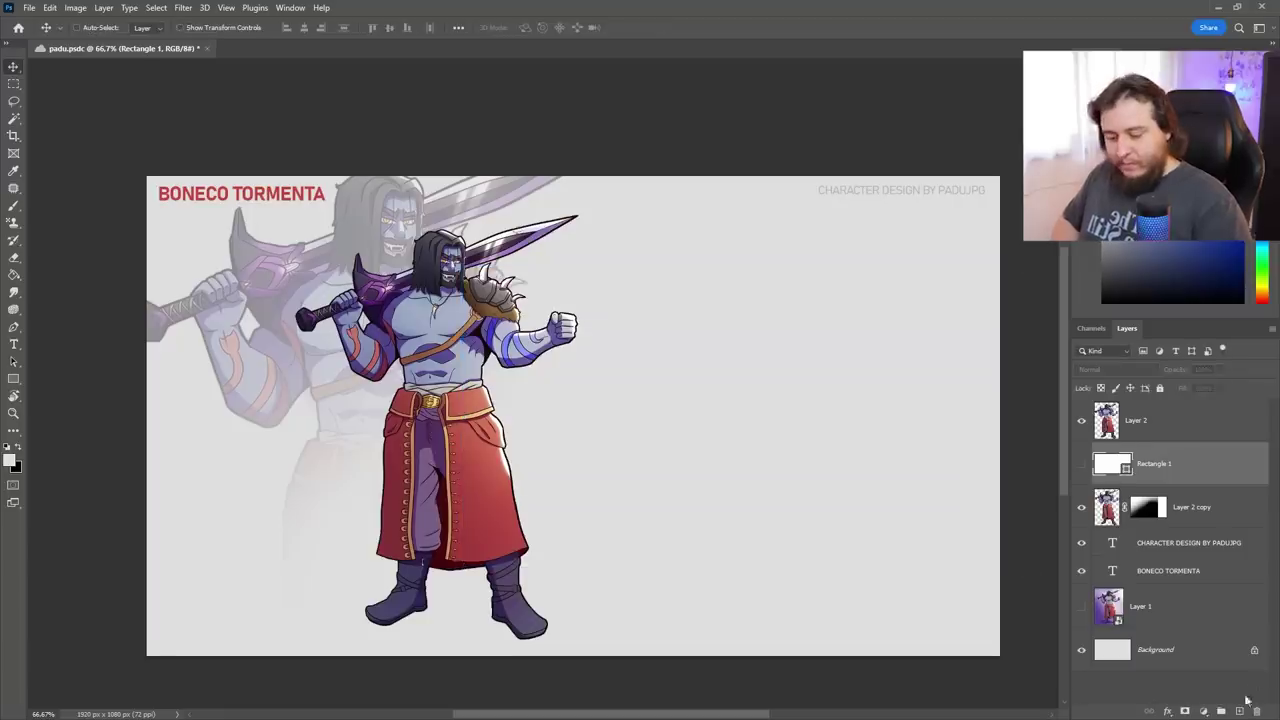
Reshape the white rectangle into a thin footer bar and a copied header bar at the top
click(1239, 711)
key(ctrl+t)
drag(765, 266, 791, 634)
key(Return)
key(ctrl+t)
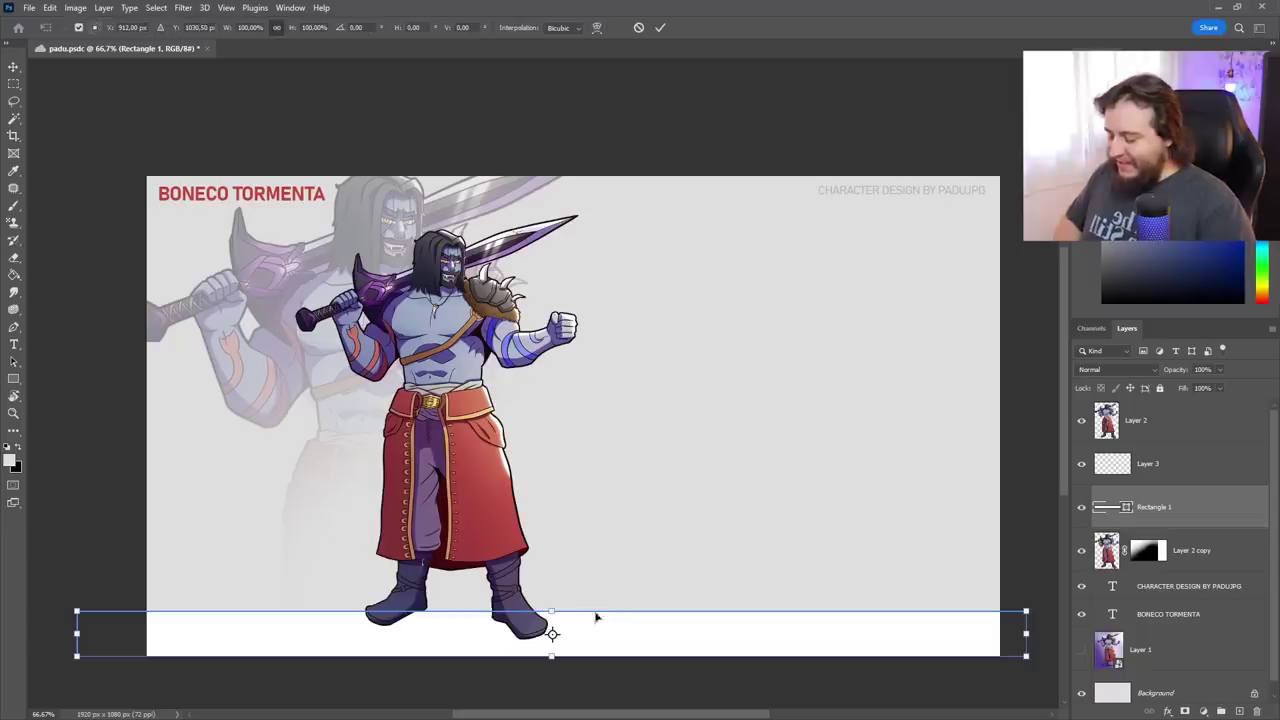
drag(552, 612, 626, 193)
key(Return)
key(ctrl+t)
drag(552, 206, 553, 213)
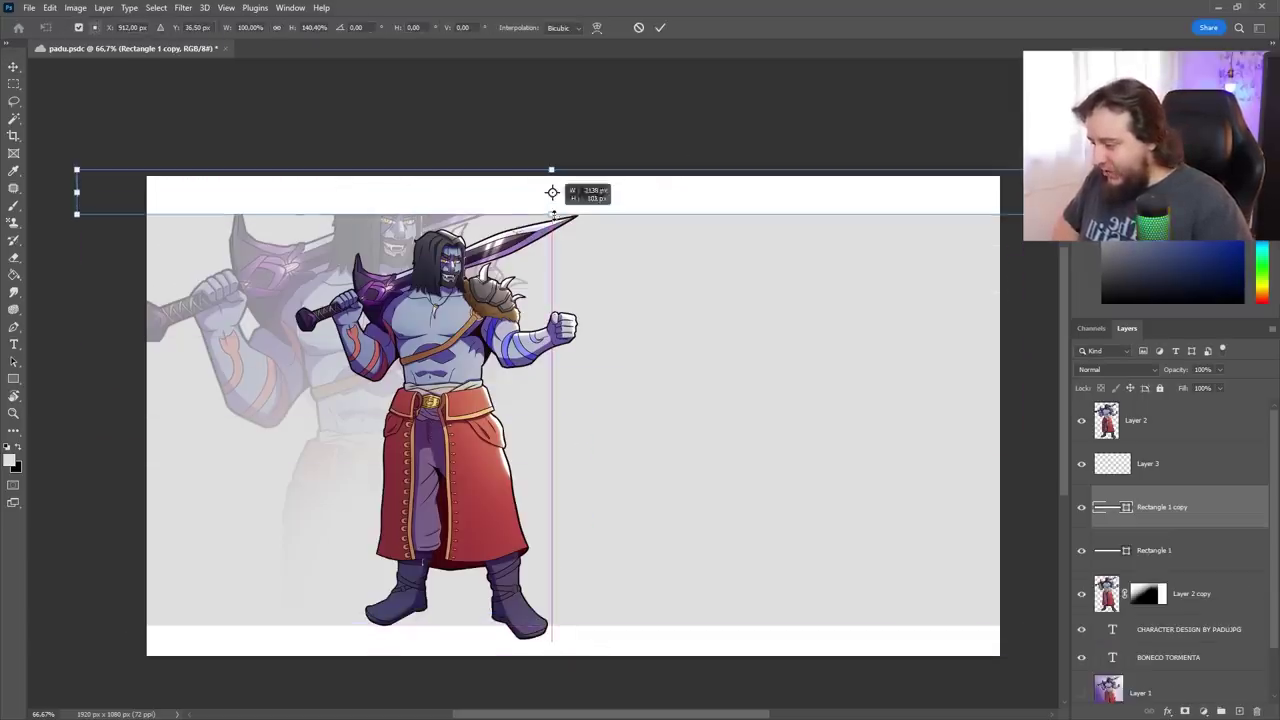
key(Return)
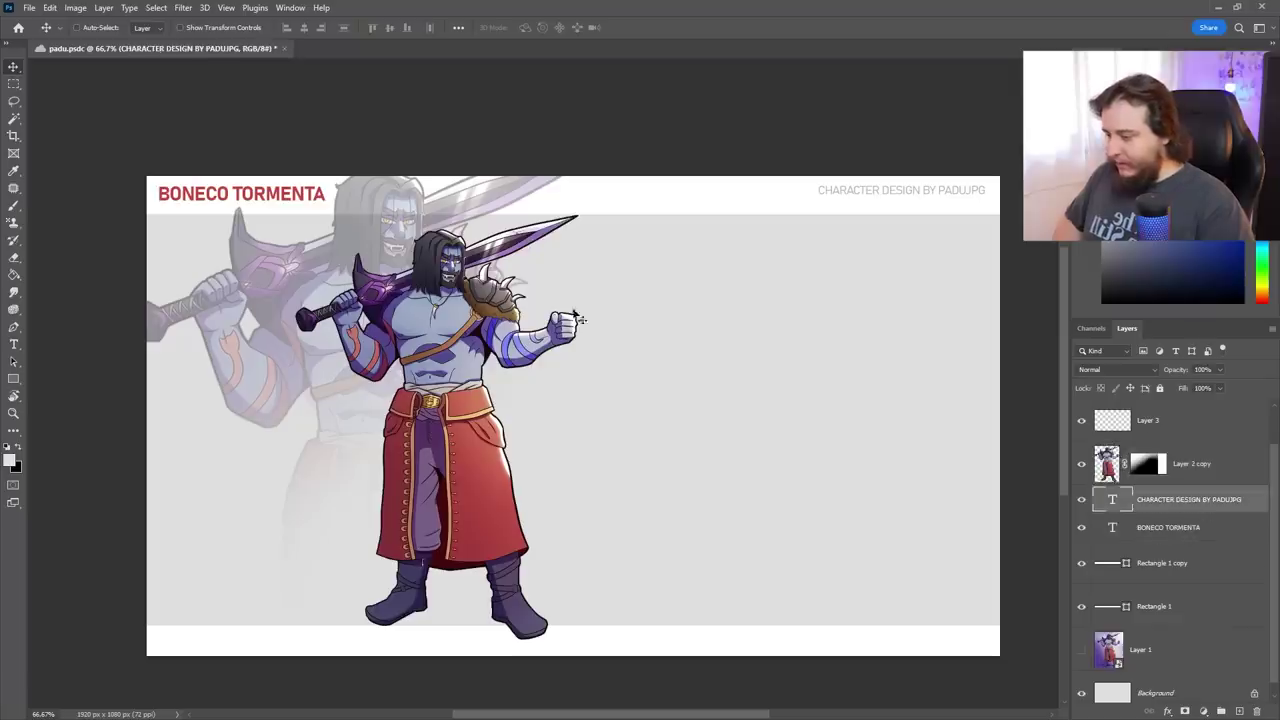
Move the faded character layer below the bars and copy BONECO TORMENTA to the footer's right end
click(1200, 464)
drag(1206, 466, 1228, 627)
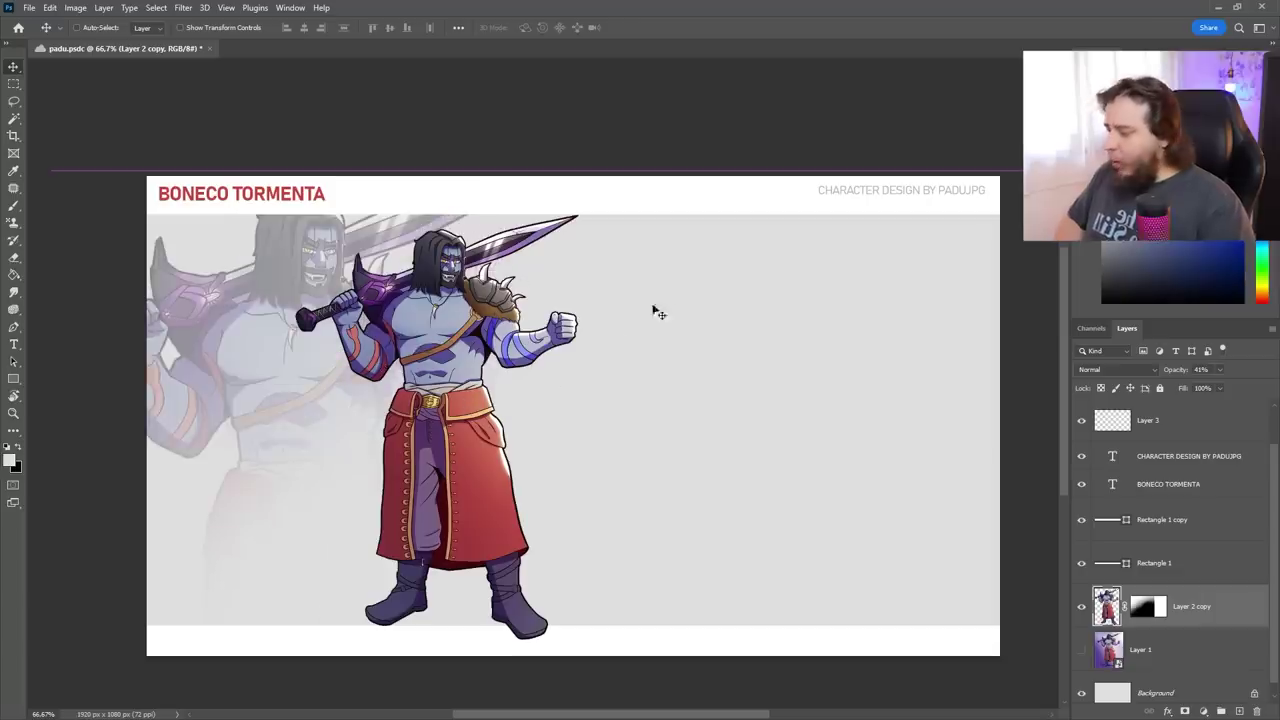
ctrl+click(721, 211)
ctrl+click(770, 640)
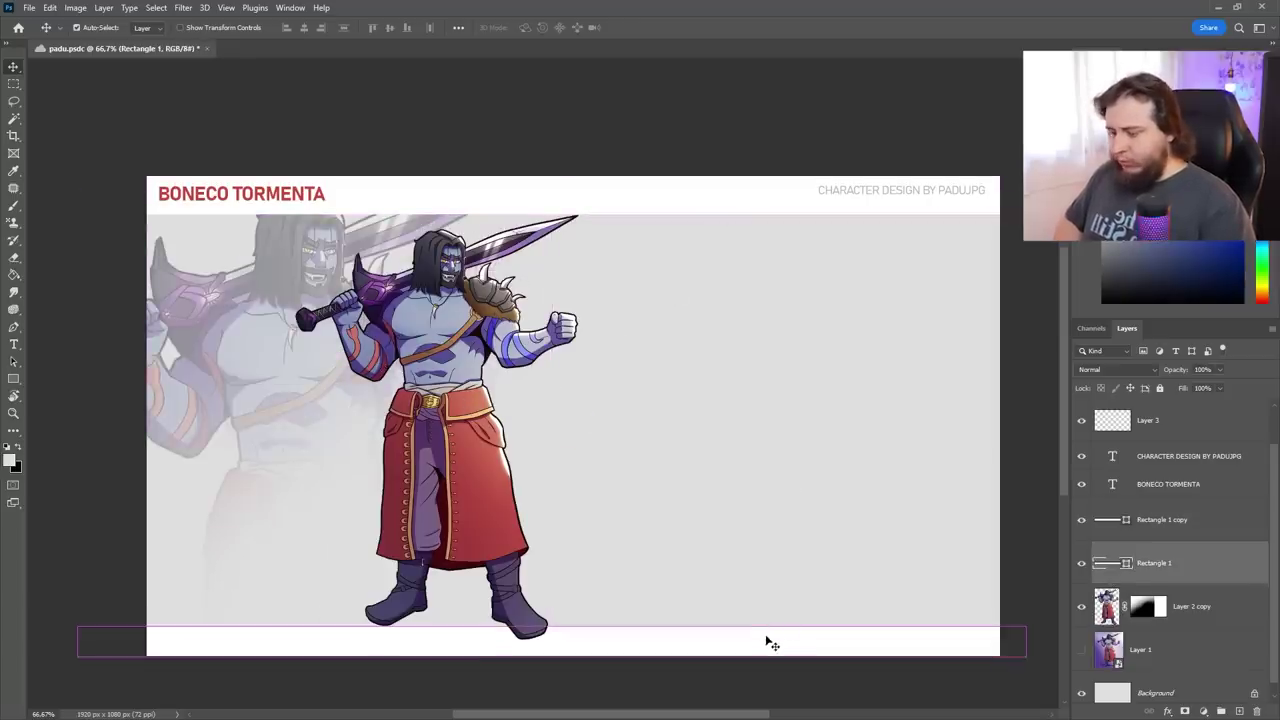
key(ctrl+z)
ctrl+click(727, 650)
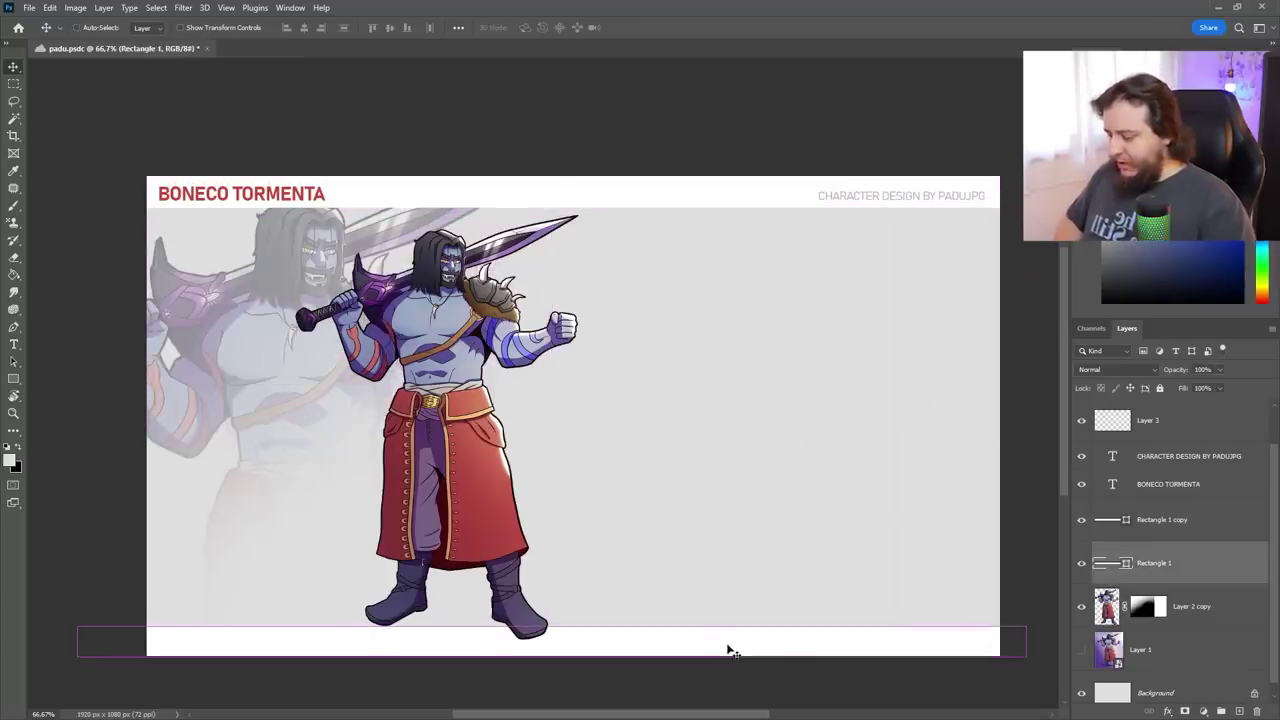
drag(729, 650, 985, 660)
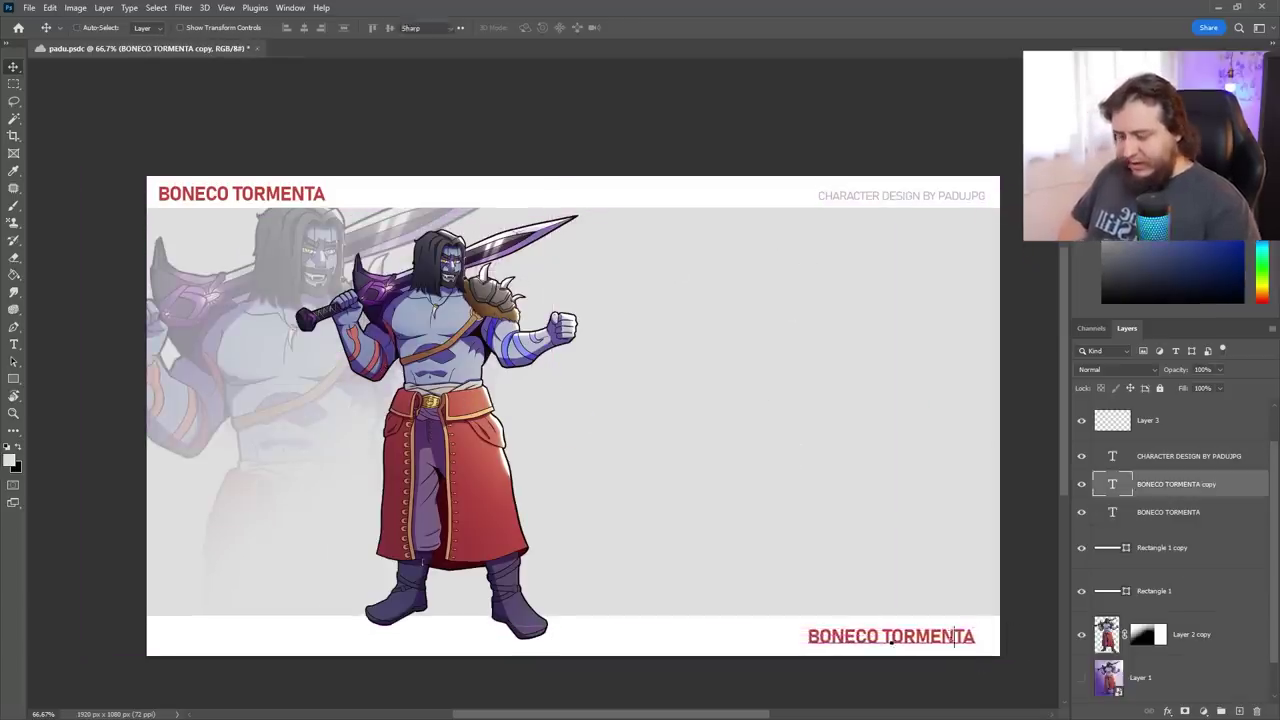
Replace the footer copy with 'Projeto de portfolio desenvolvido com base no universo de Tormenta' in grey #838383
double_click(948, 637)
text(P)
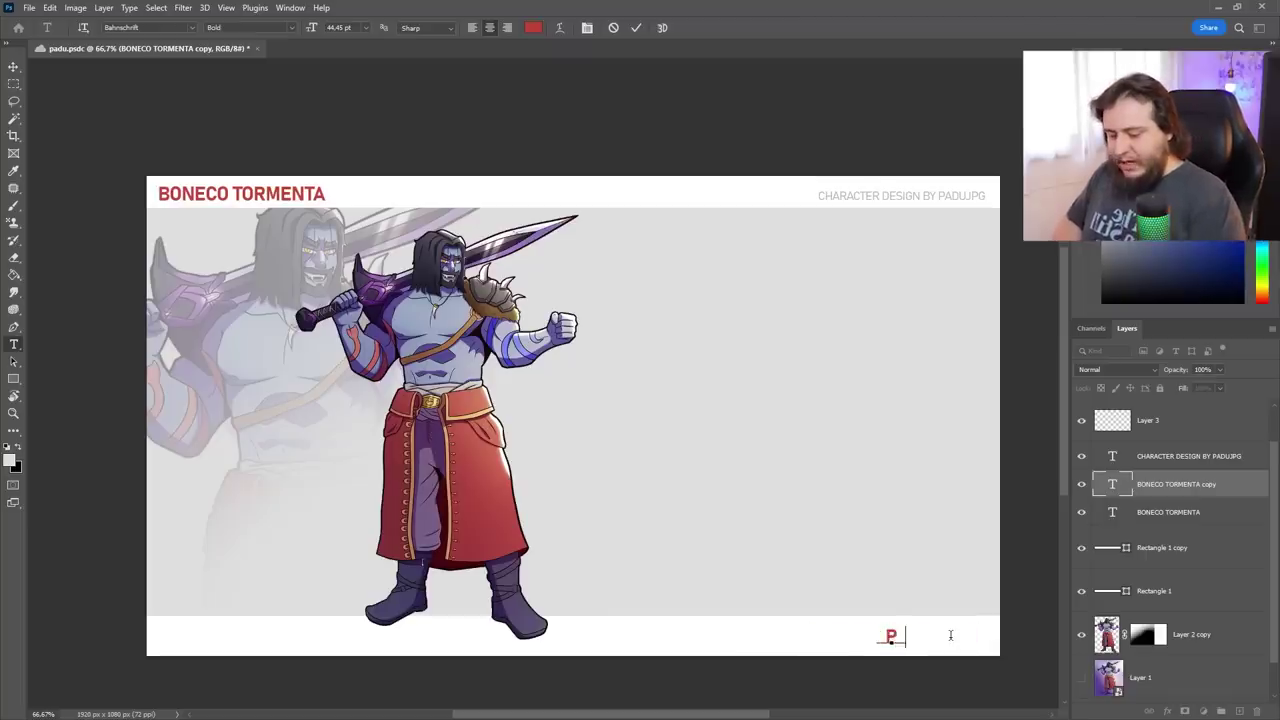
text(rojeto de port)
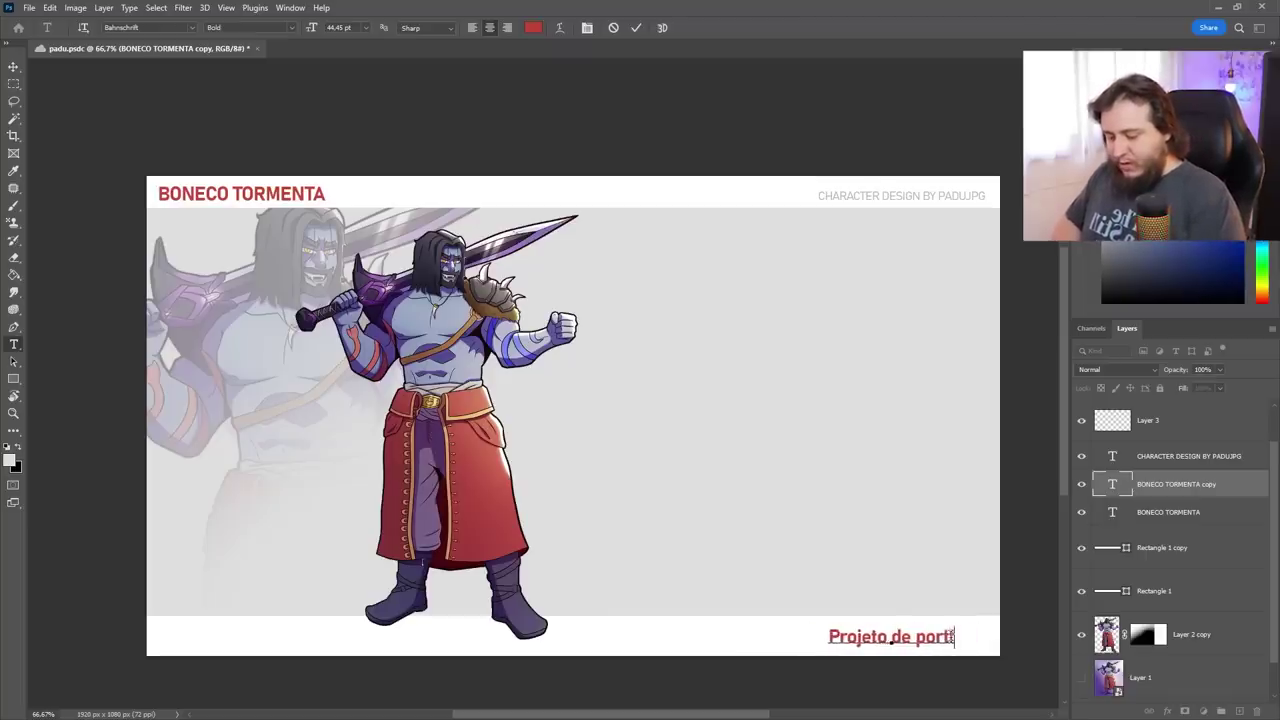
text(folio desenvolvido co)
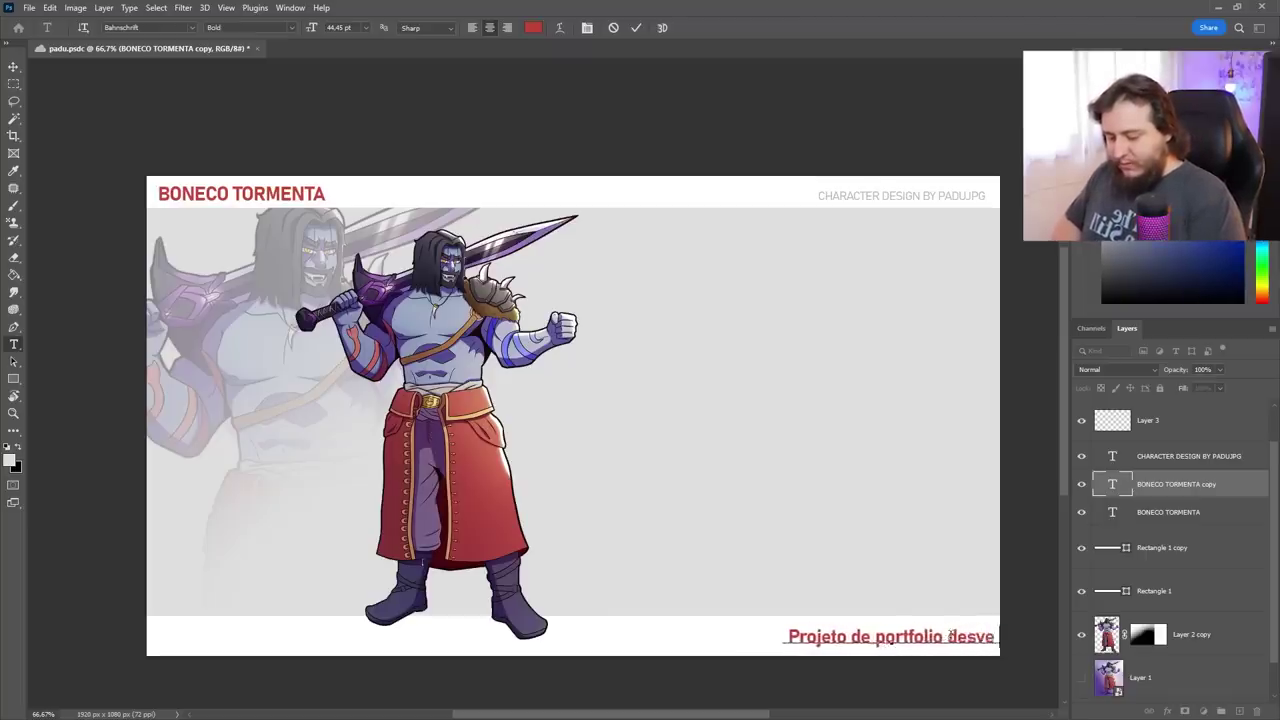
text(m ba)
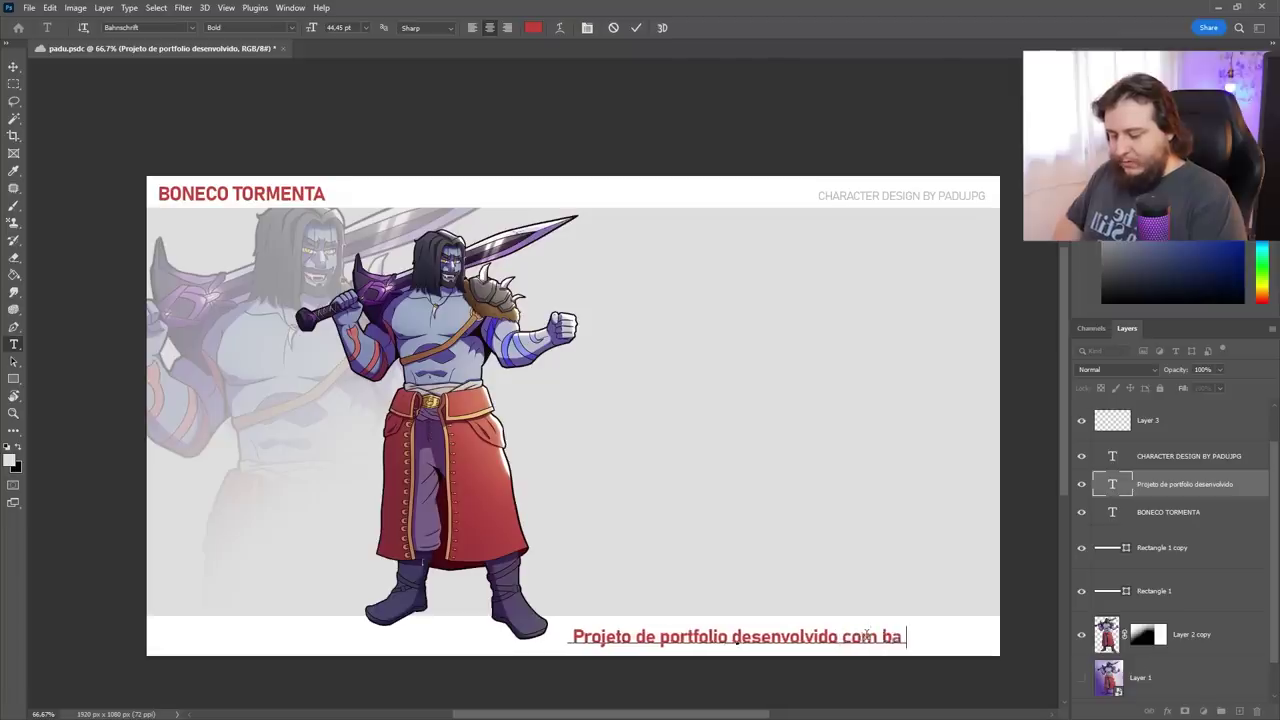
text(se no universo de Tormen)
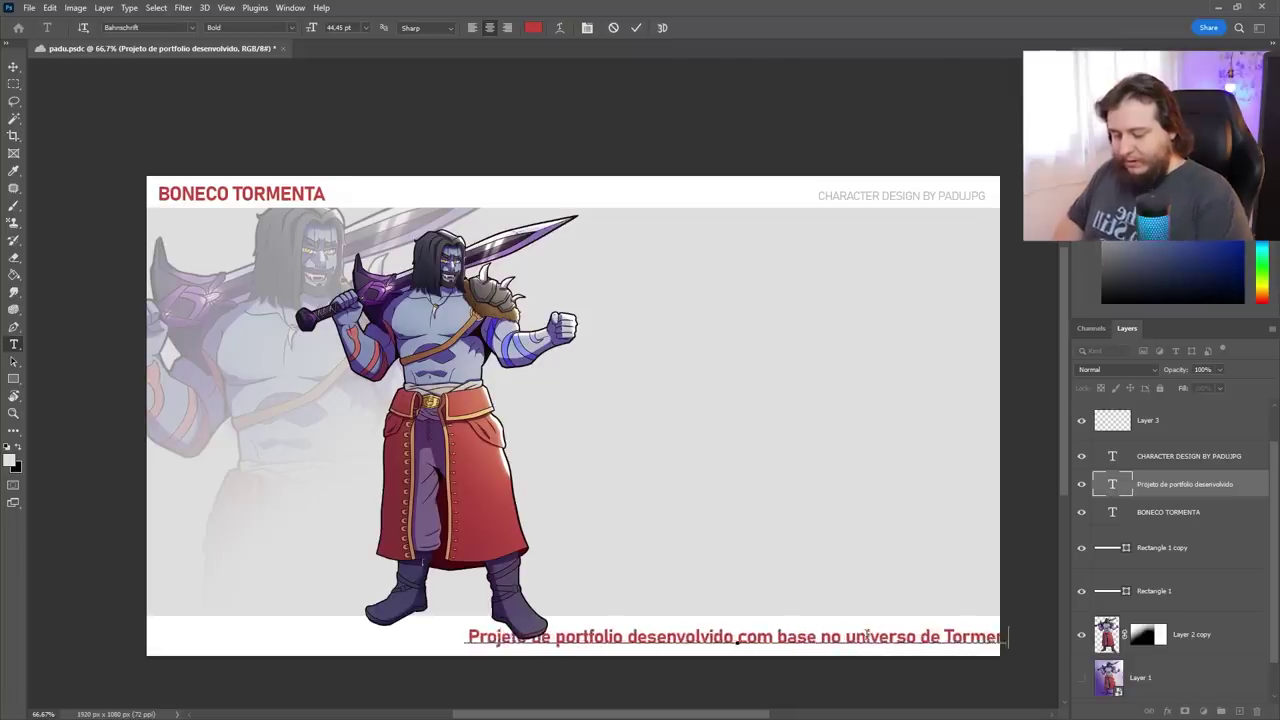
key(Escape)
click(534, 27)
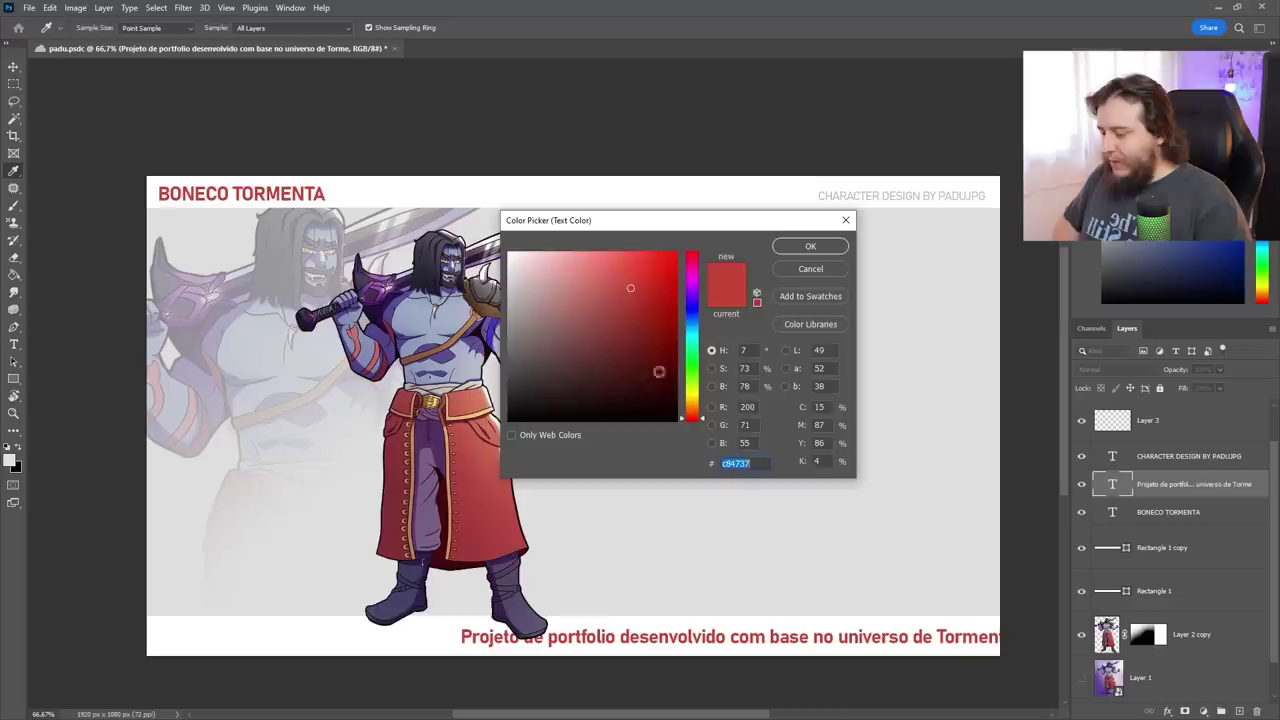
click(880, 196)
click(808, 245)
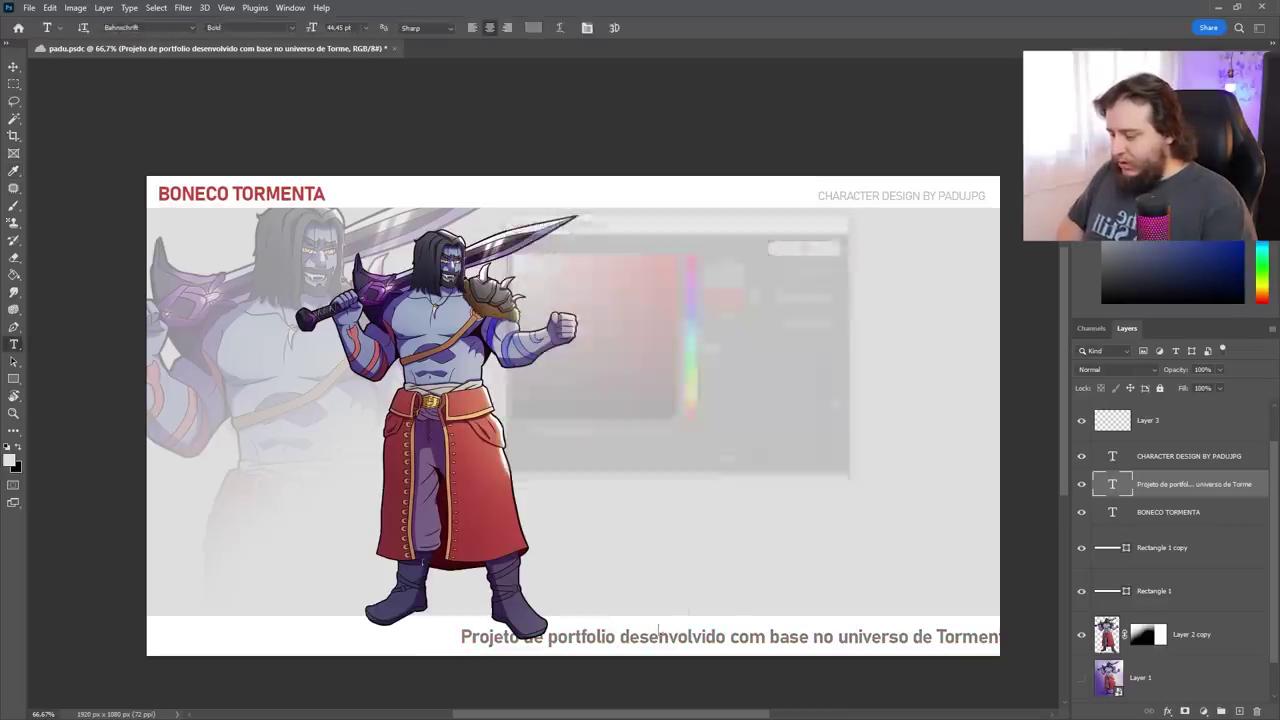
Scale the footer line to 54%, place it bottom-left, and duplicate it to the bottom-right
key(ctrl+t)
drag(463, 627, 719, 630)
key(Return)
drag(860, 641, 970, 667)
Change the right copy to 'Para comissões:' plus the artist's e-mail and push it to the edge
key(ctrl+a)
double_click(948, 645)
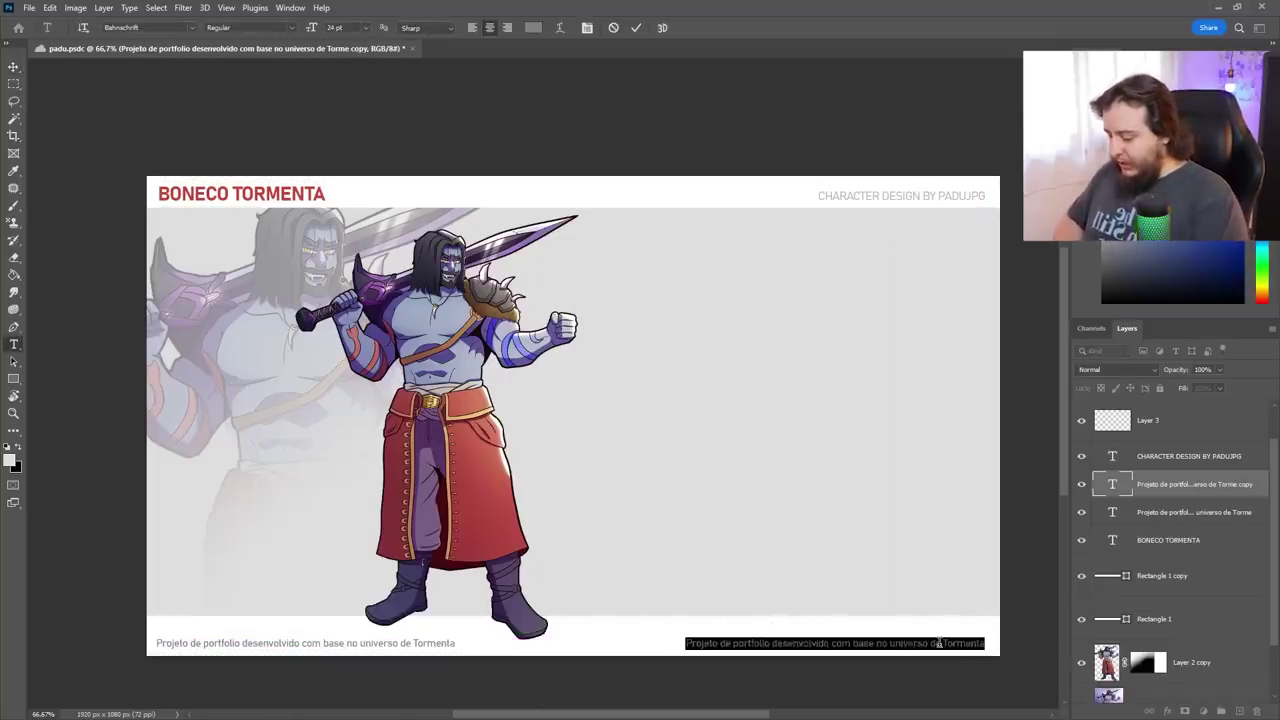
text(Para comissões)
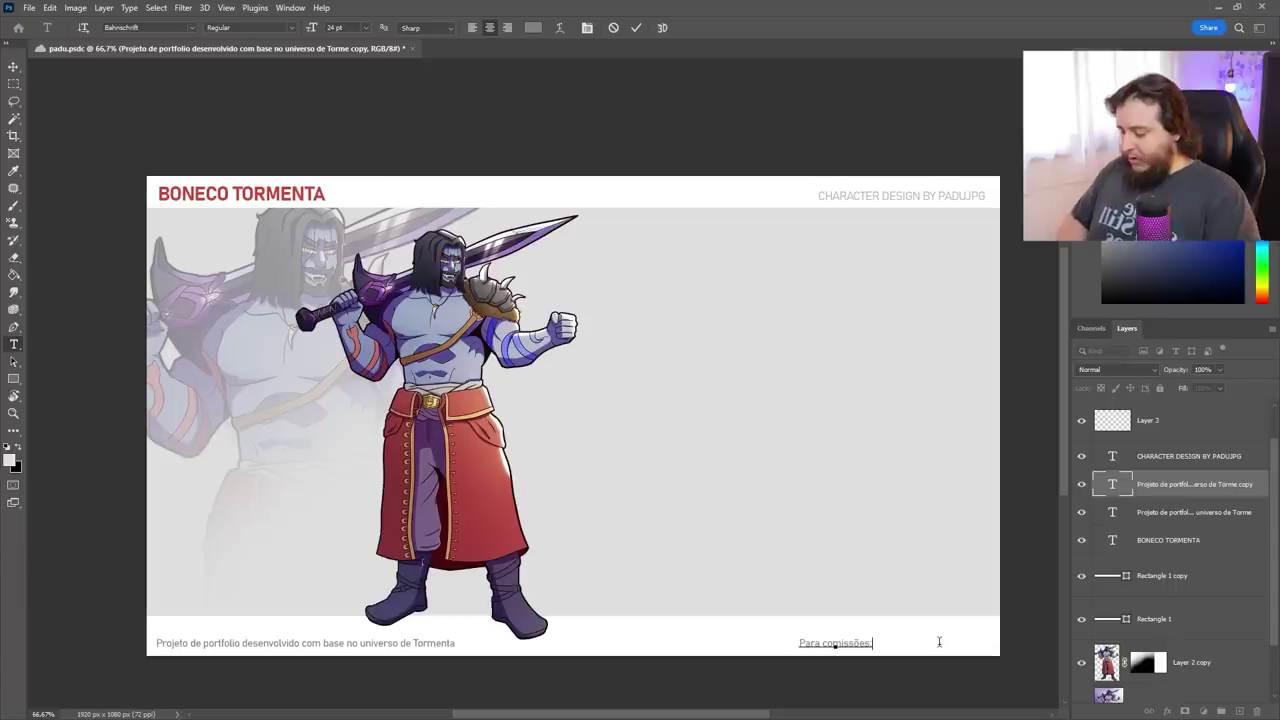
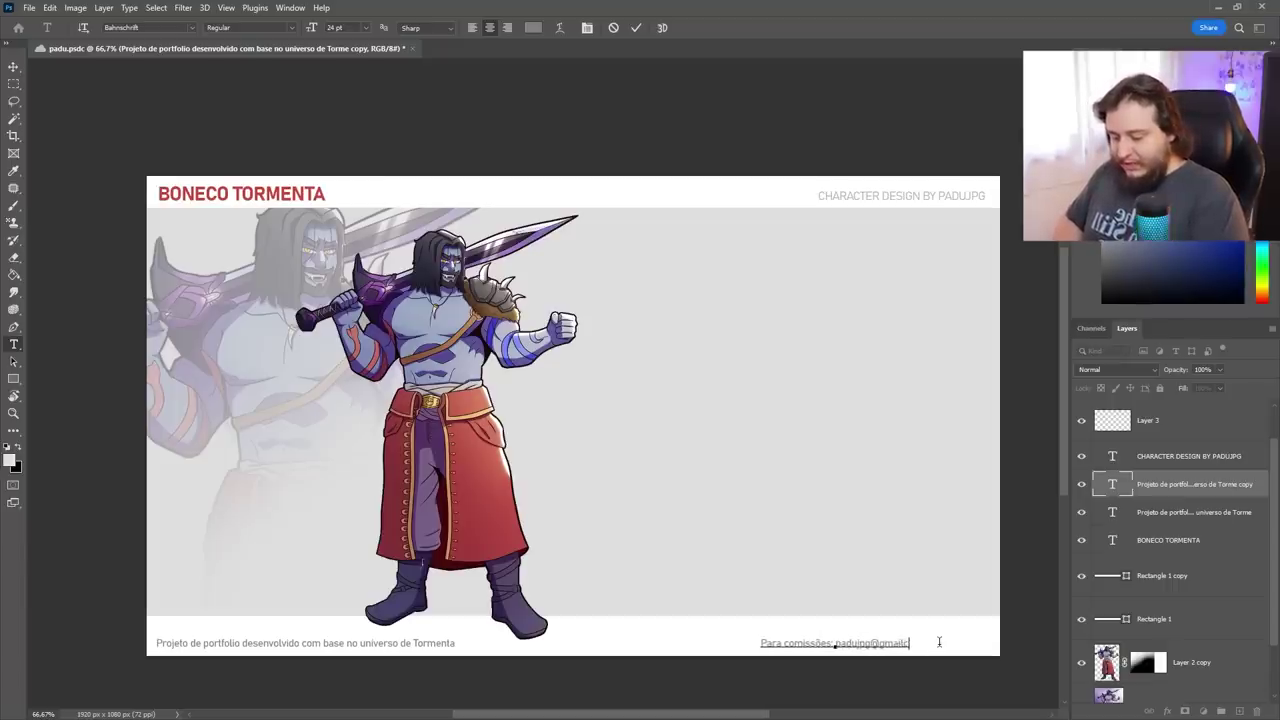
key(ctrl+Return)
key(v)
drag(940, 650, 1000, 609)
Resize the Rectangle 1 footer bar to make it slimmer
ctrl+click(551, 634)
key(ctrl+t)
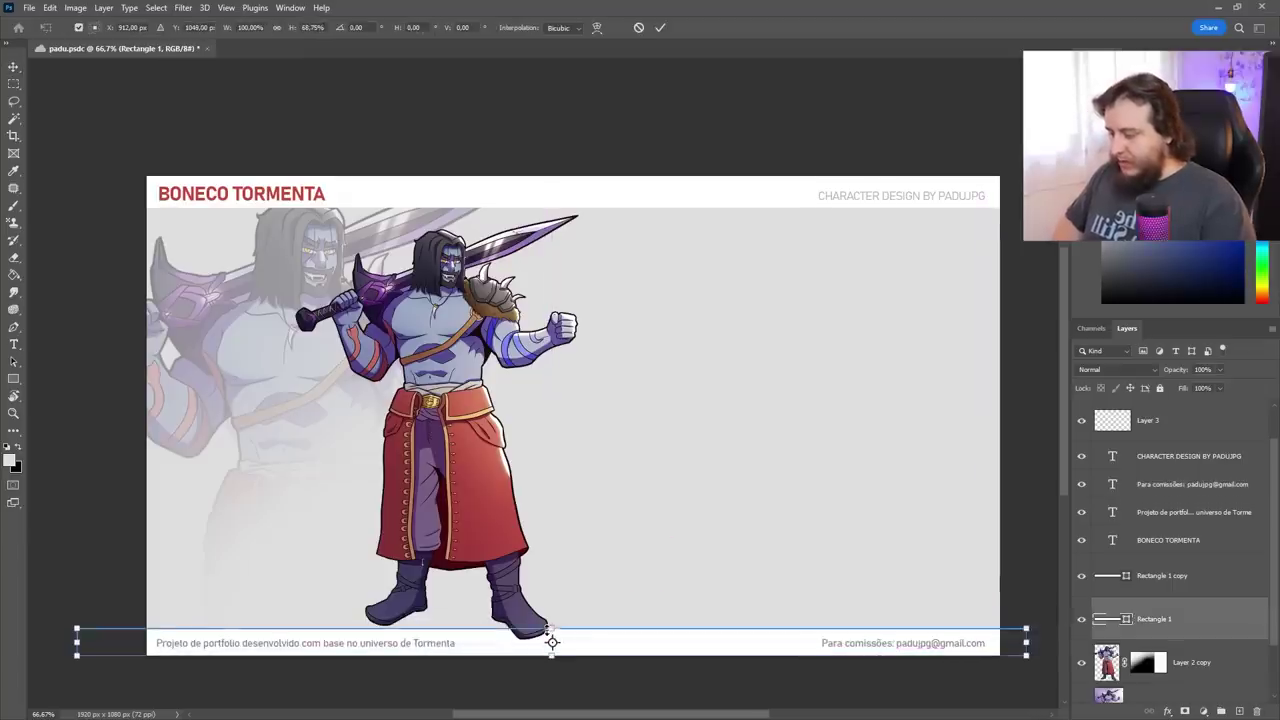
key(Return)
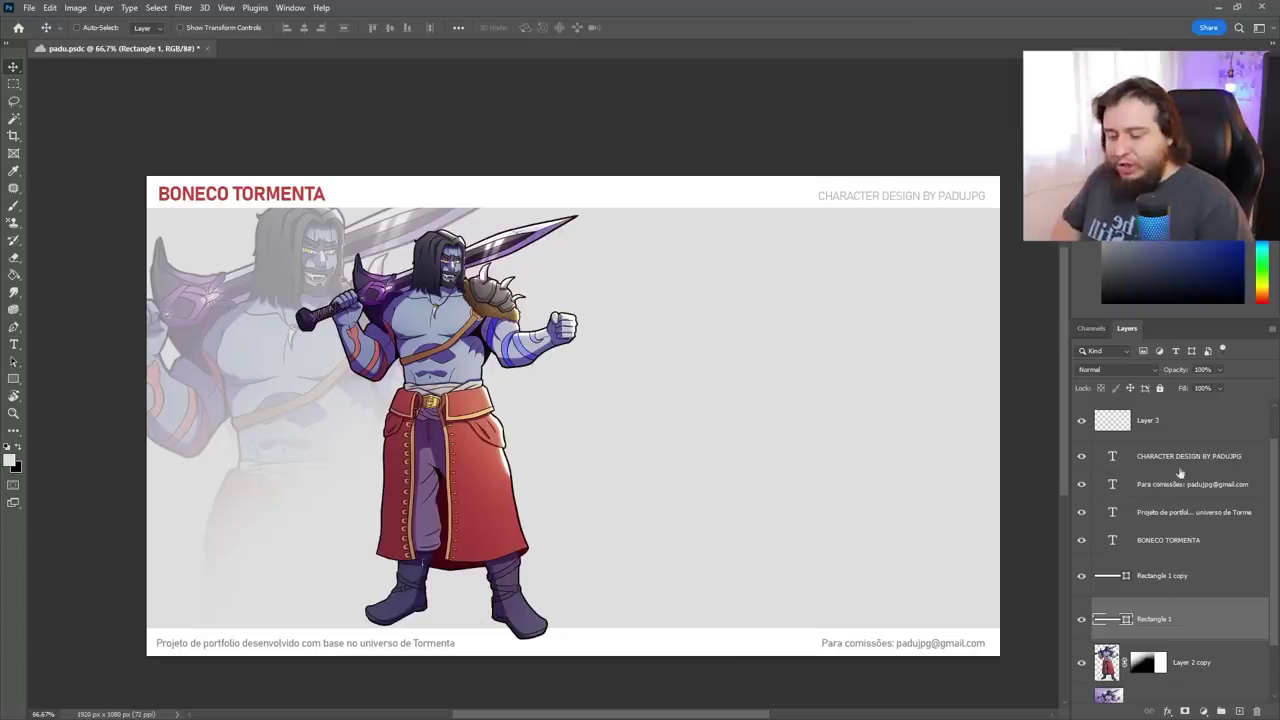
Set both footer text layers to 60% opacity
ctrl+click(857, 651)
ctrl+shift+click(388, 648)
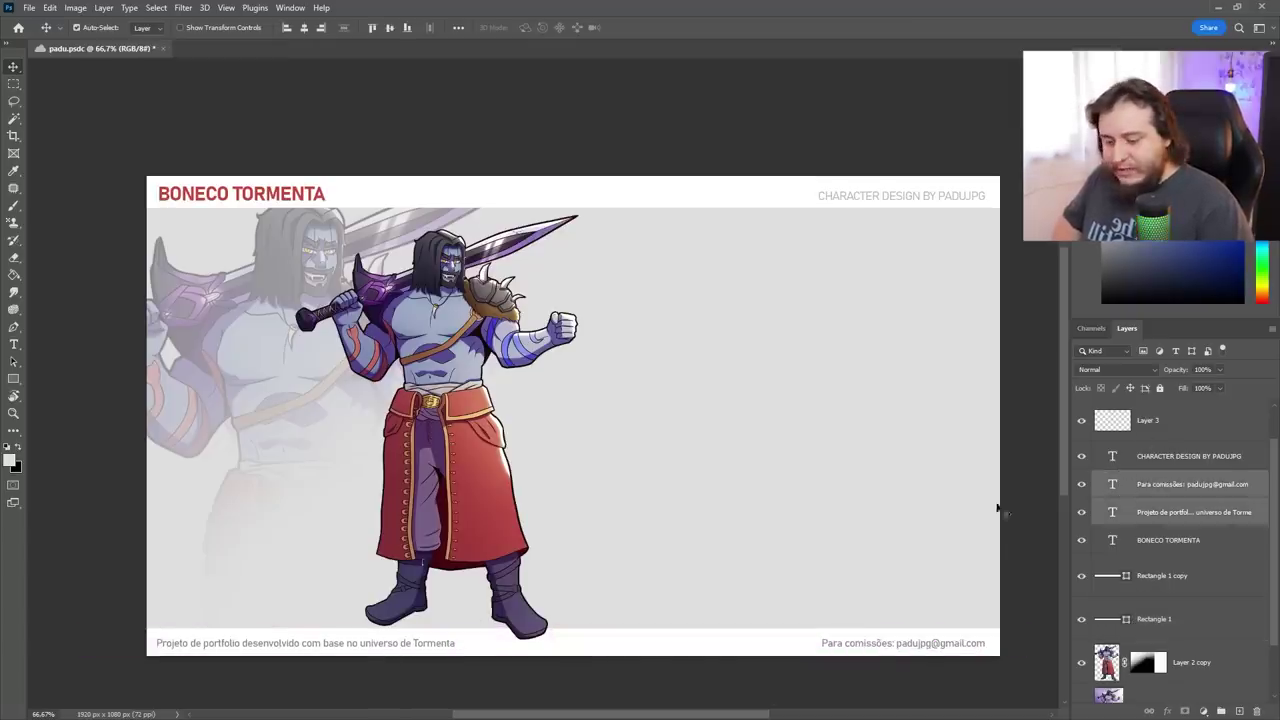
click(1219, 369)
drag(1224, 386, 1195, 388)
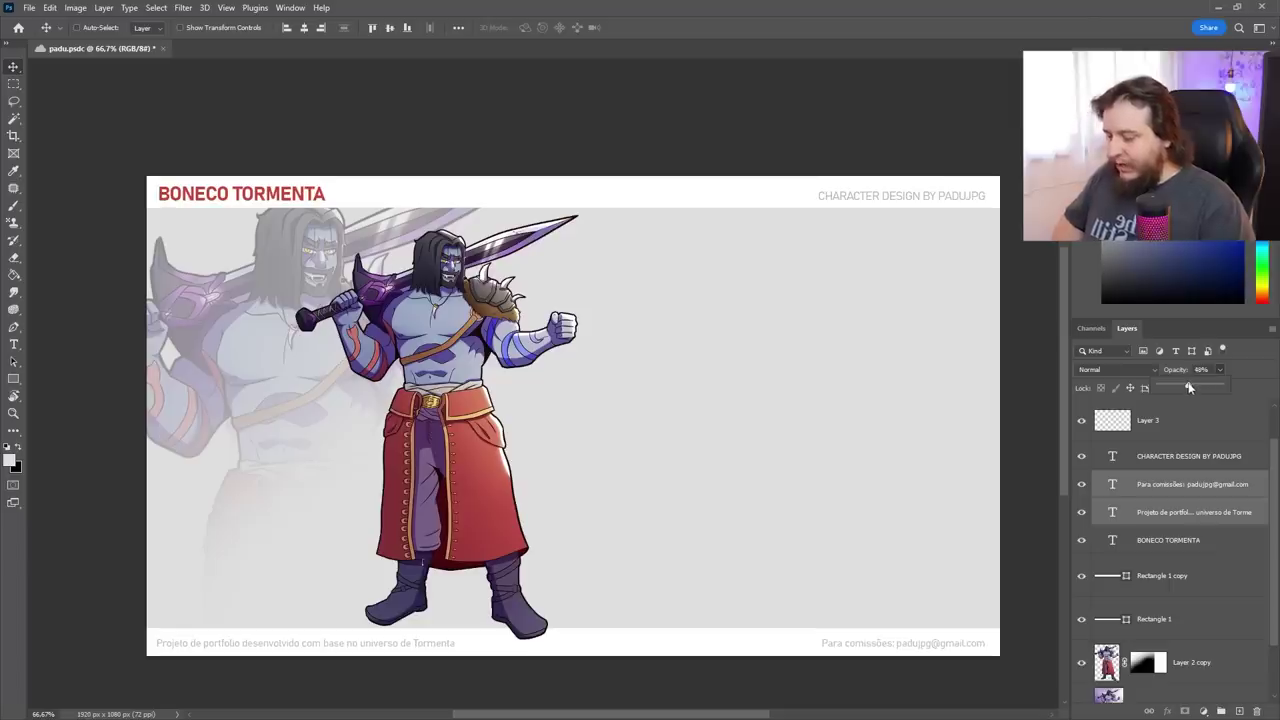
click(823, 654)
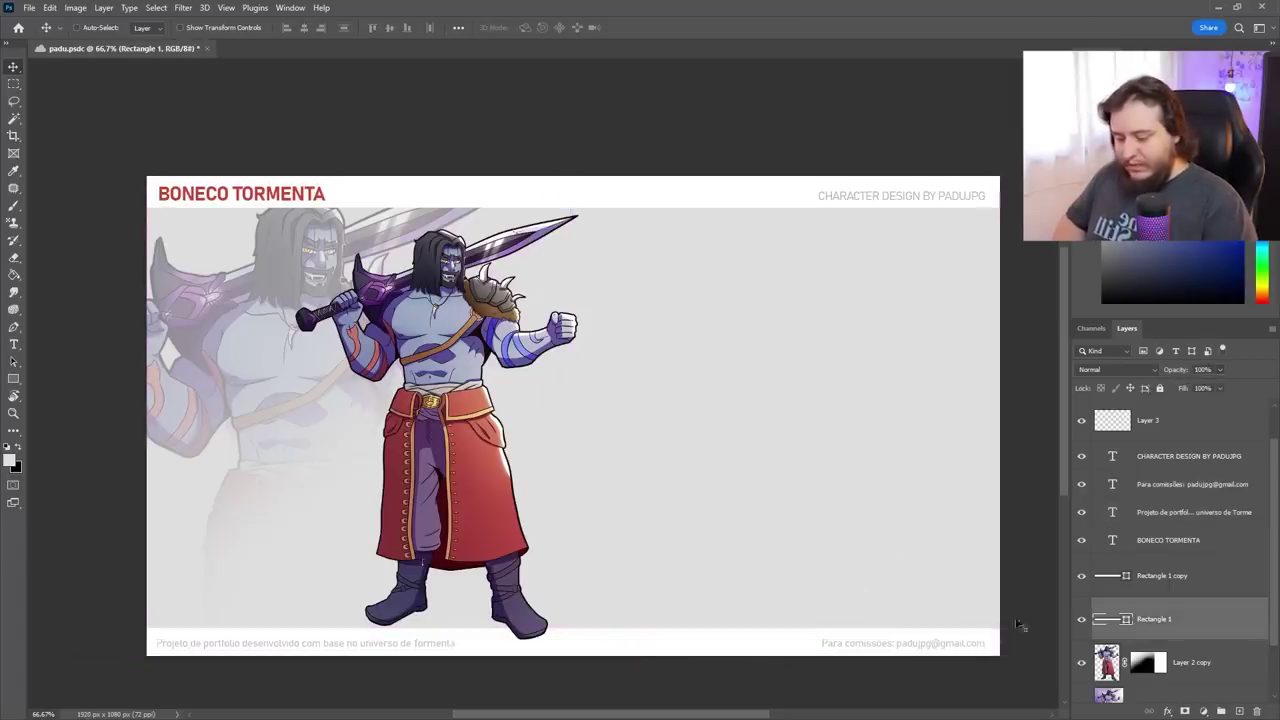
Hide the white footer bar, bring Layer 2 to the top and scale it to about 97%
click(1081, 620)
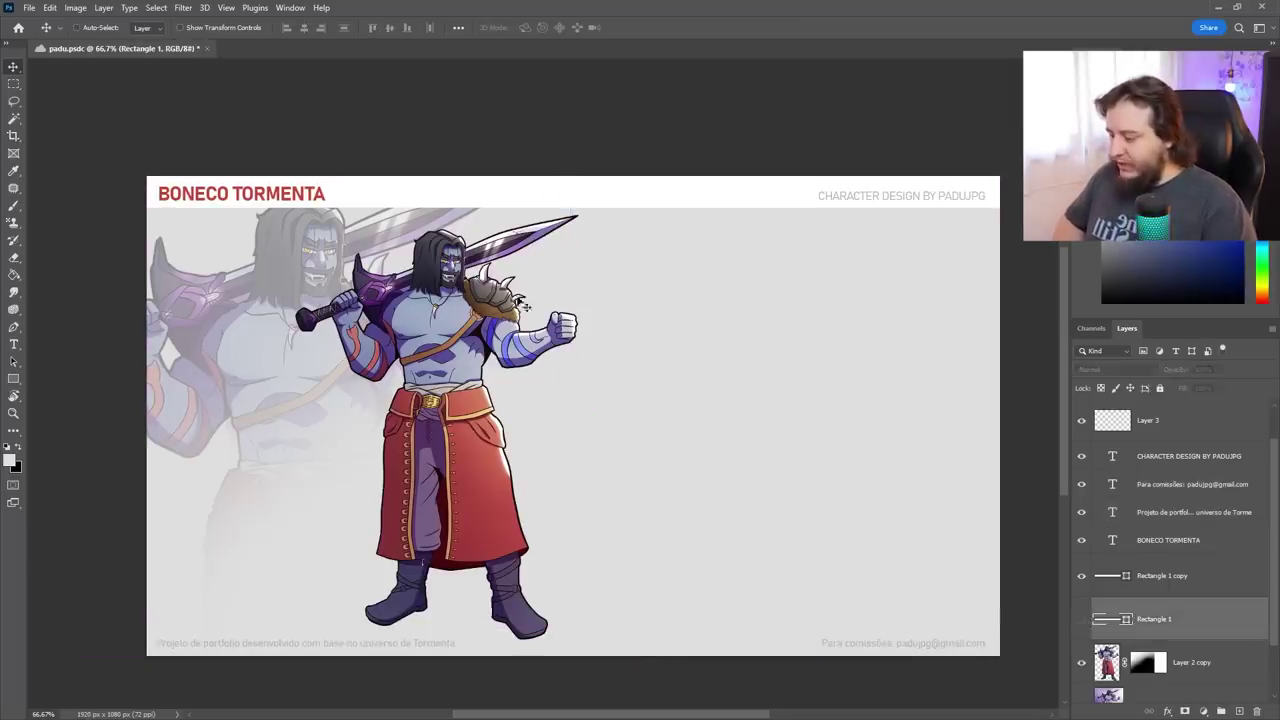
ctrl+click(474, 380)
key(ctrl+shift+bracketright)
key(ctrl+t)
drag(580, 214, 567, 222)
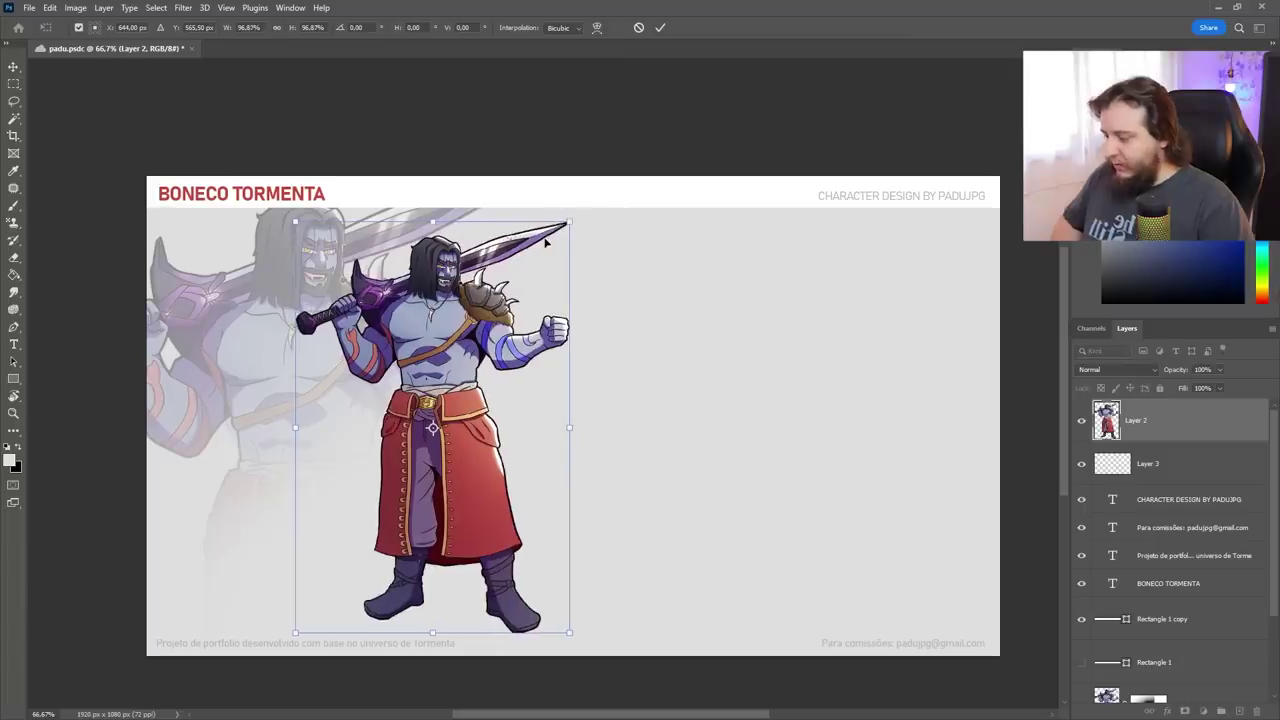
key(Return)
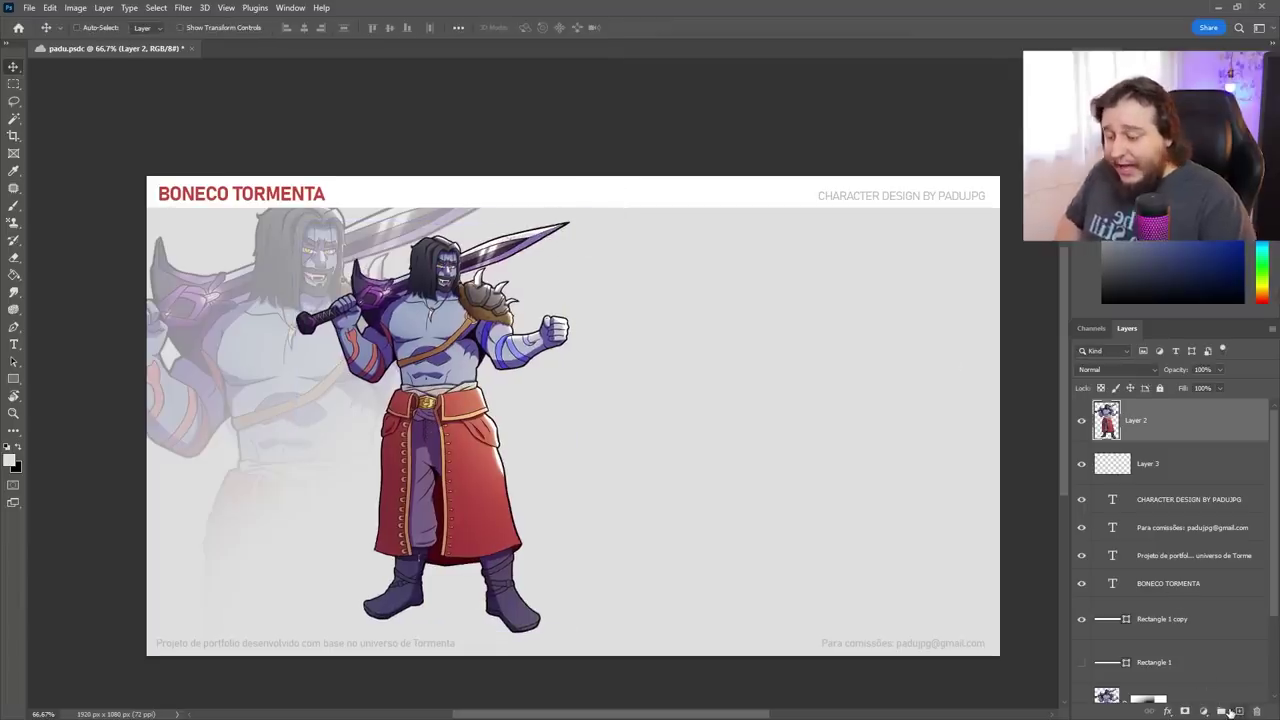
Add a new empty Layer 4 above the warrior with a dark brush ready for sketching
click(1226, 712)
key(b)
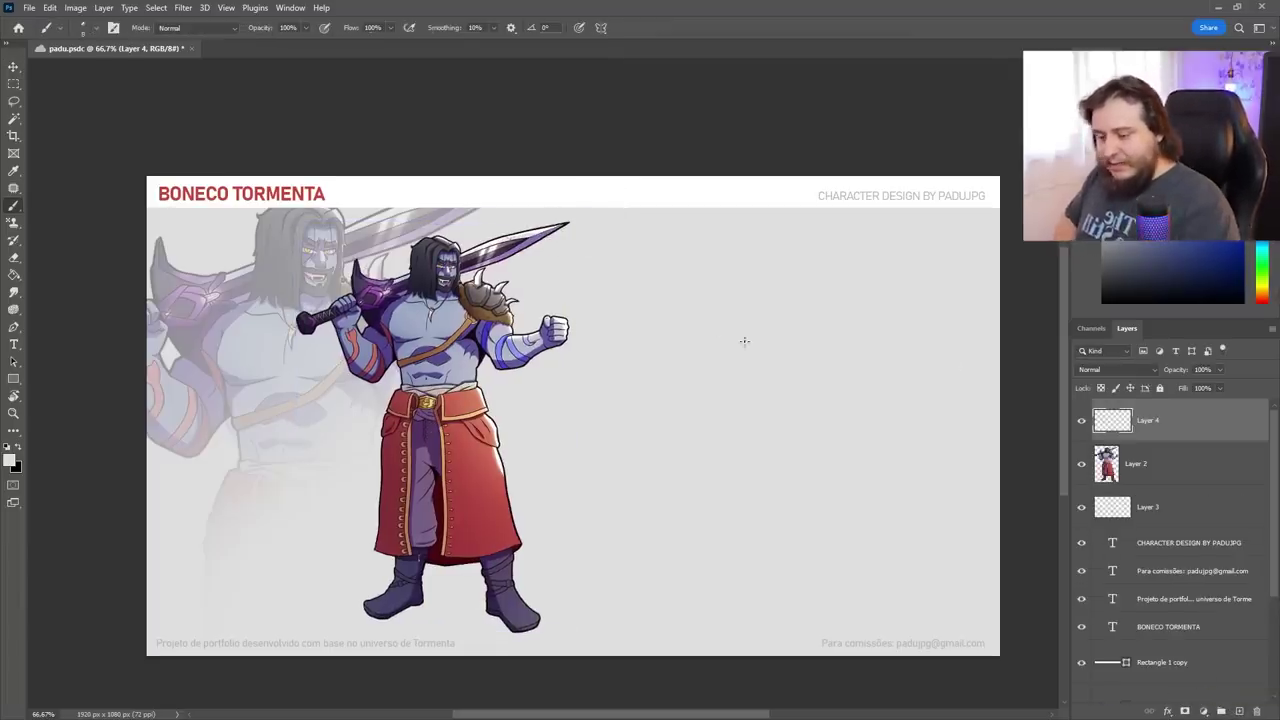
click(1144, 266)
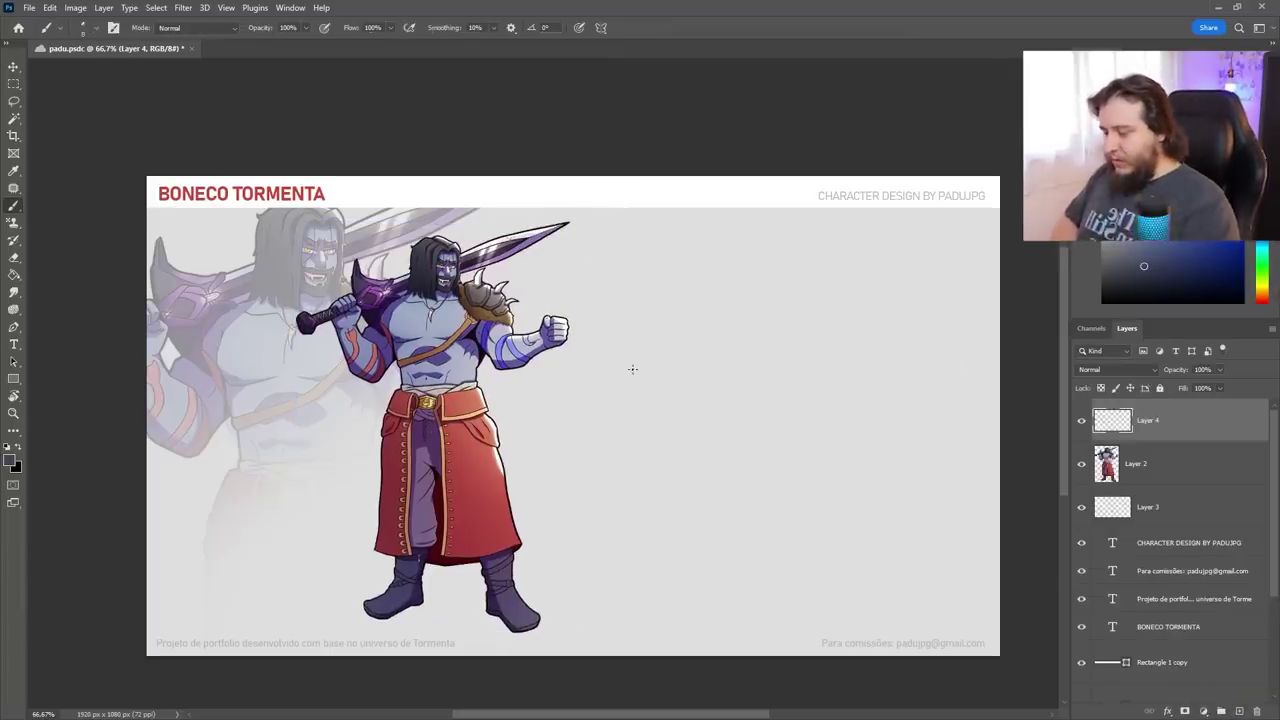
scroll(632, 369, up, 2)
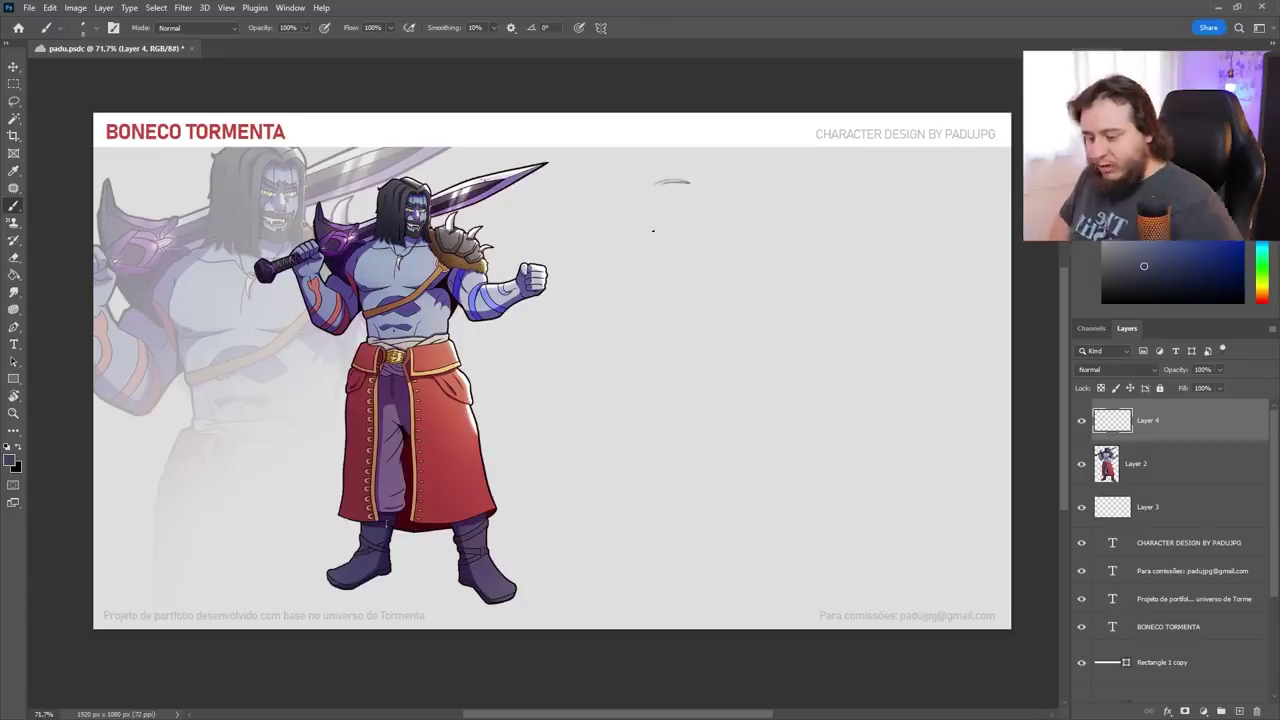
key(ctrl+z)
Duplicate the warrior onto the right side and flip the copy horizontally
key(v)
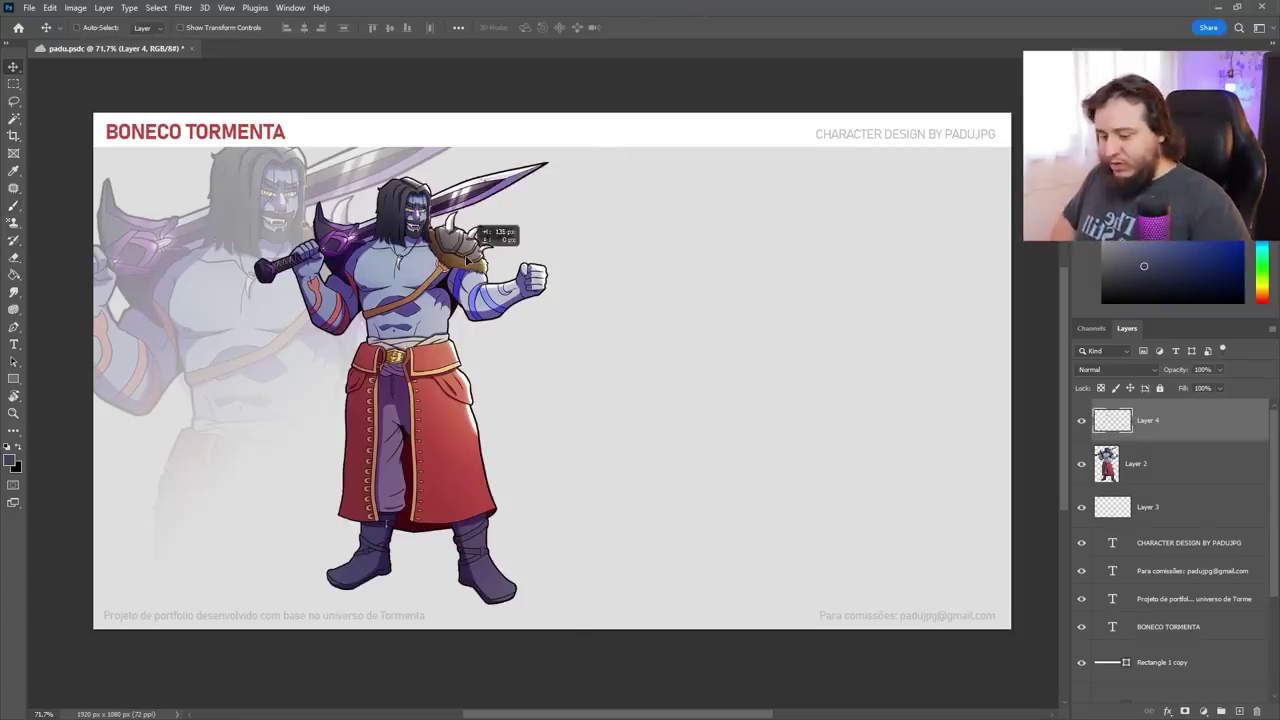
click(1106, 467)
drag(490, 401, 802, 388)
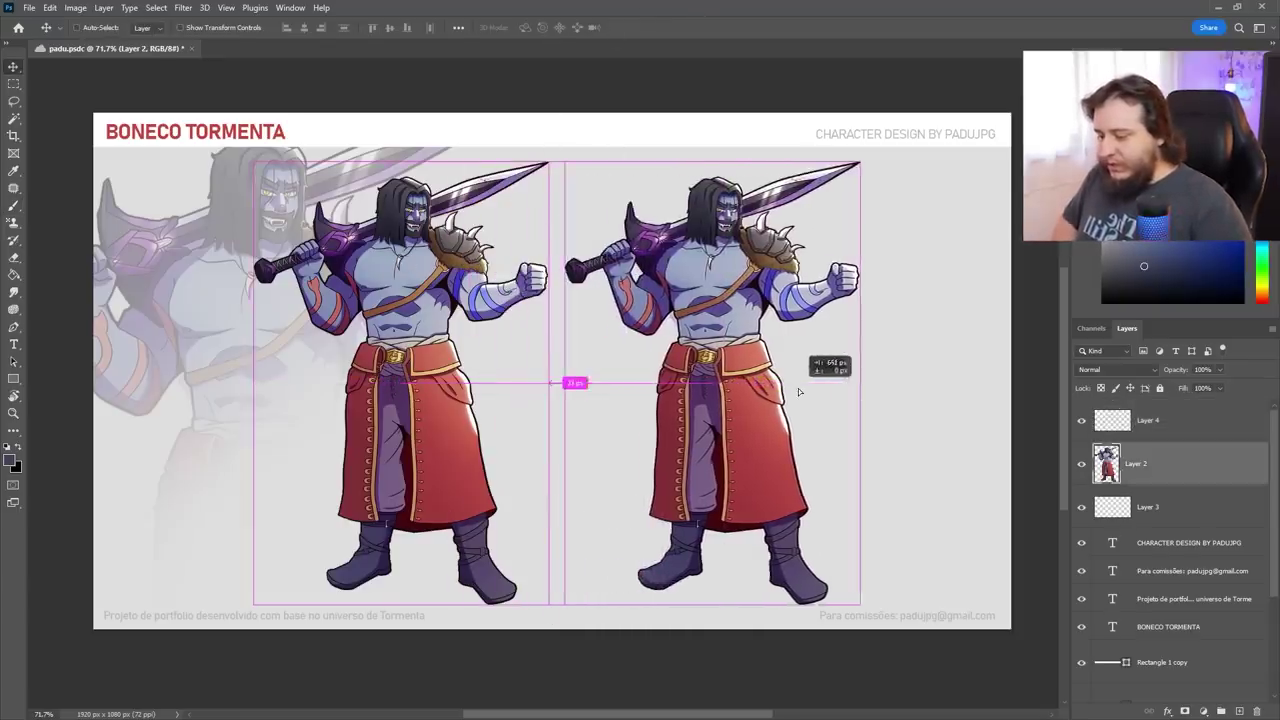
key(ctrl+t)
right_click(760, 357)
click(796, 620)
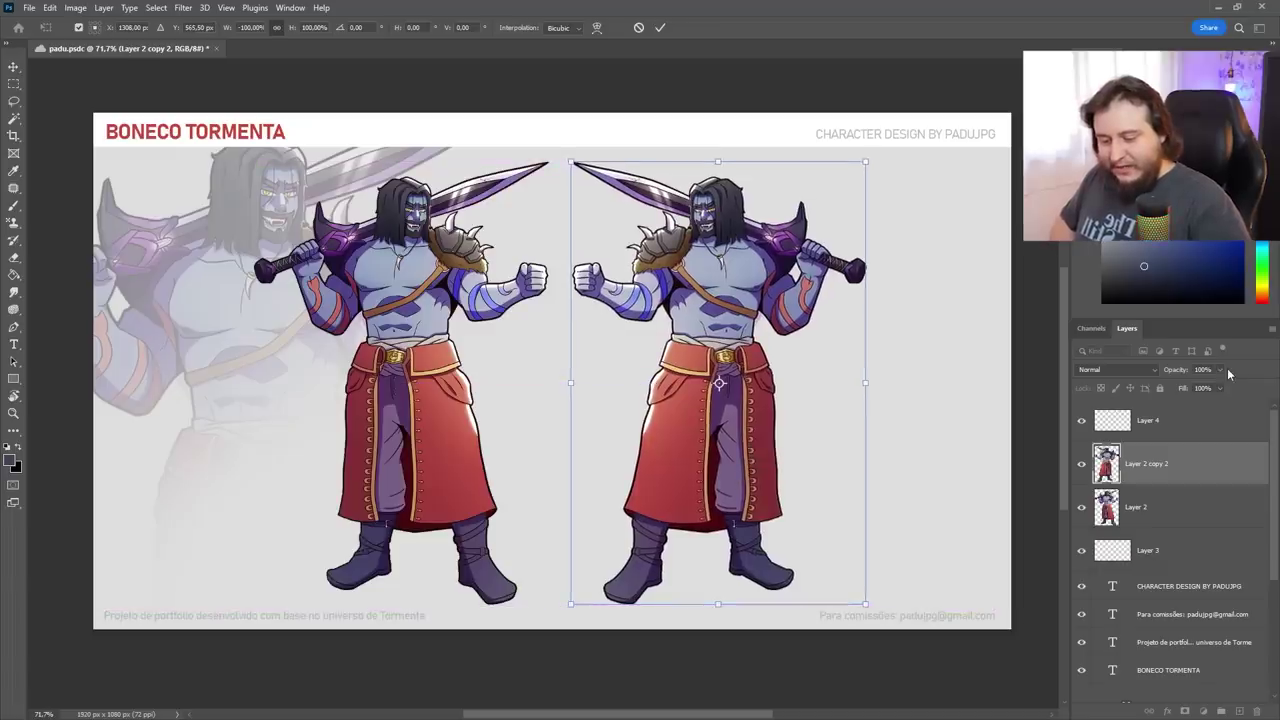
key(Return)
Fill the copy's outline with flat grey on new Layer 5, then select Layer 4 with a dark brush
key(ctrl+shift+alt+n)
ctrl+click(1107, 505)
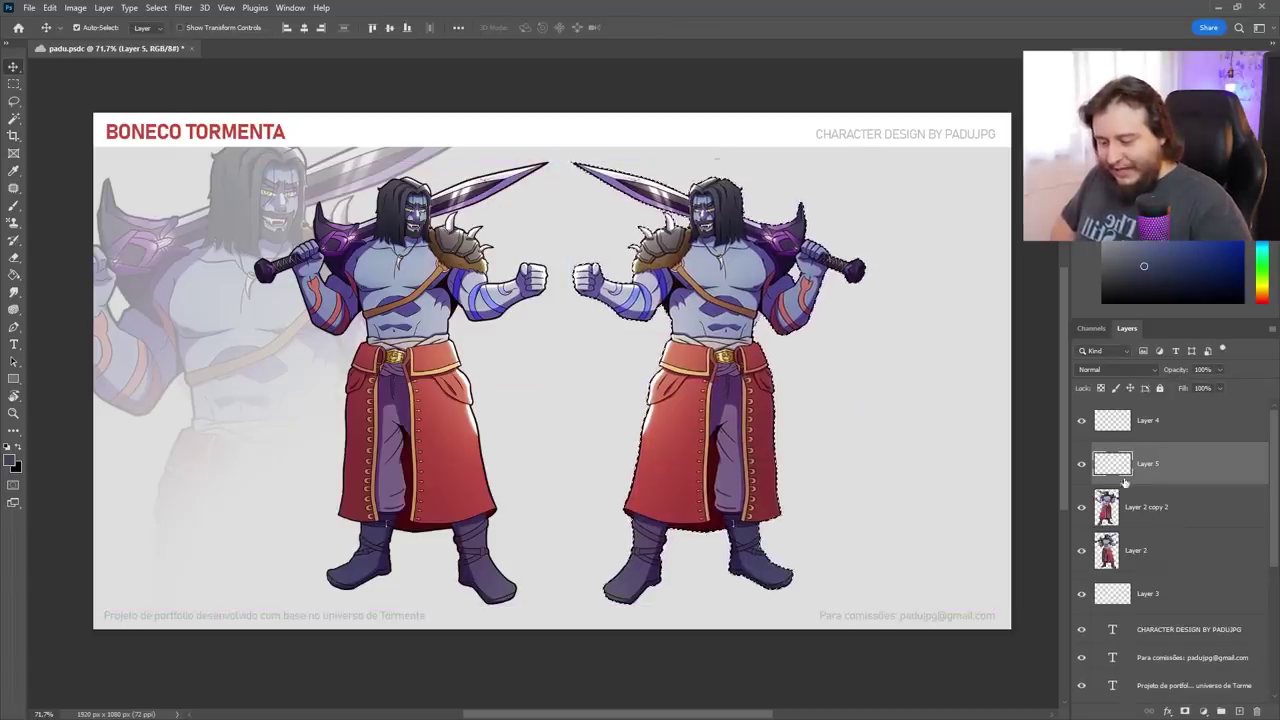
key(g)
key(alt+BackSpace)
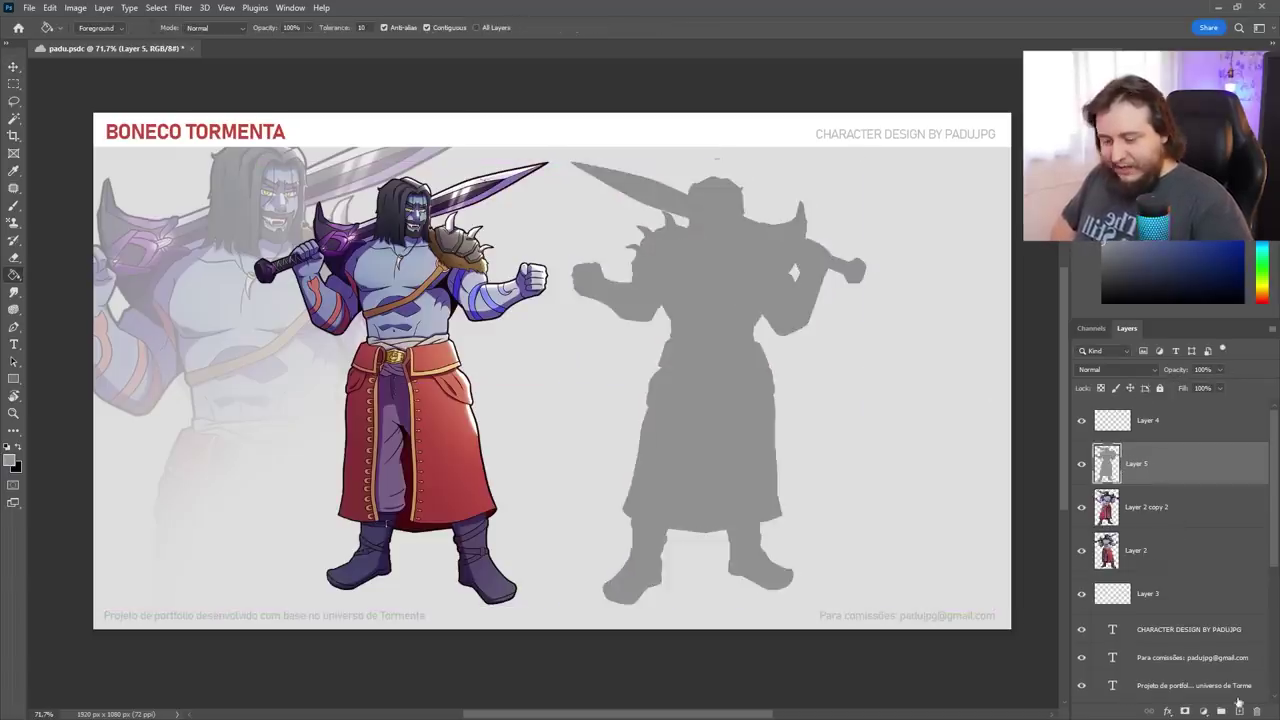
click(1145, 420)
key(b)
click(1141, 280)
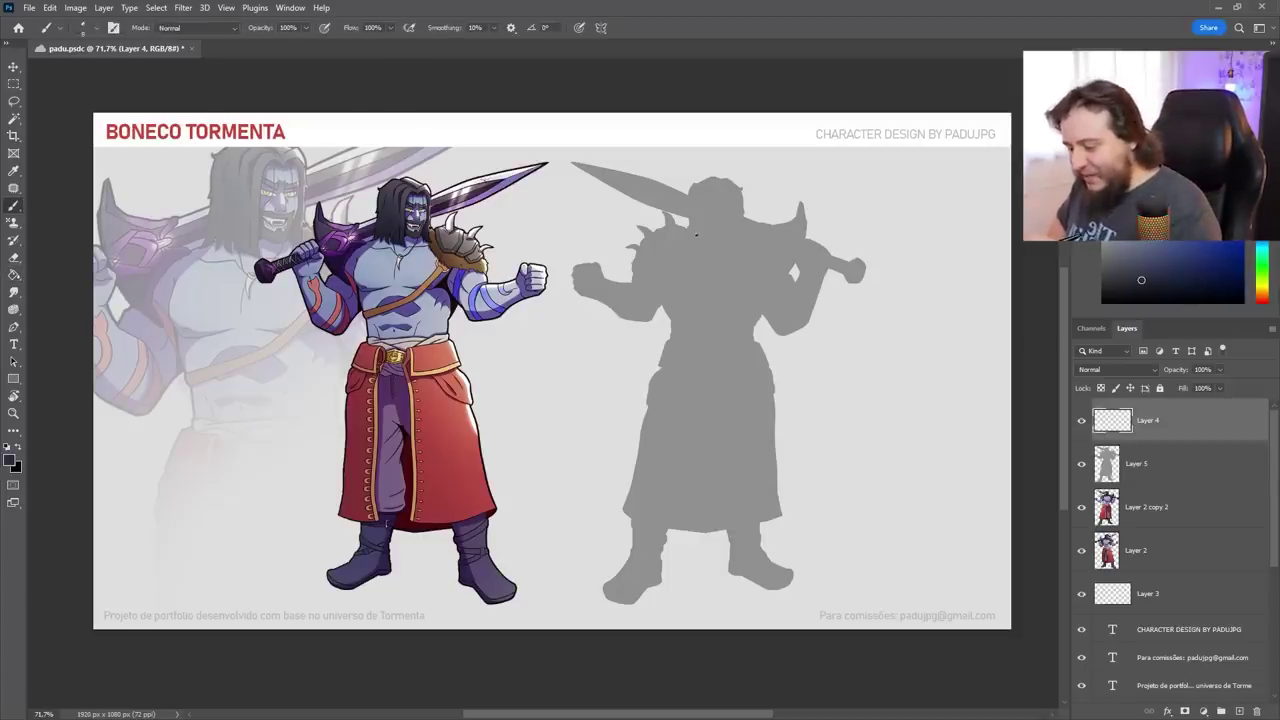
Sketch the shoulders, back muscles, belt and hanging cloth flap over the grey silhouette
mouse_move(682, 290)
mouse_down()
mouse_move(658, 308)
mouse_move(760, 332)
mouse_up()
mouse_move(682, 328)
mouse_down()
mouse_move(776, 295)
mouse_move(773, 282)
mouse_move(769, 319)
mouse_move(804, 318)
mouse_up()
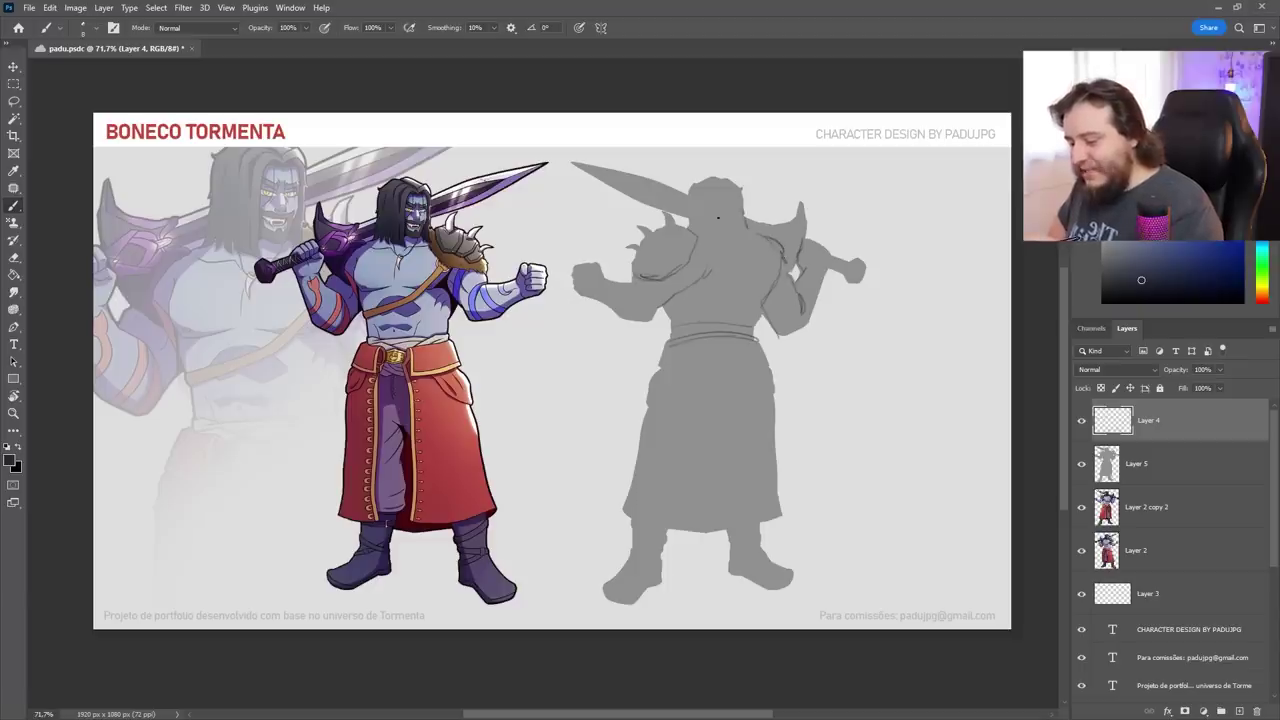
drag(705, 232, 755, 241)
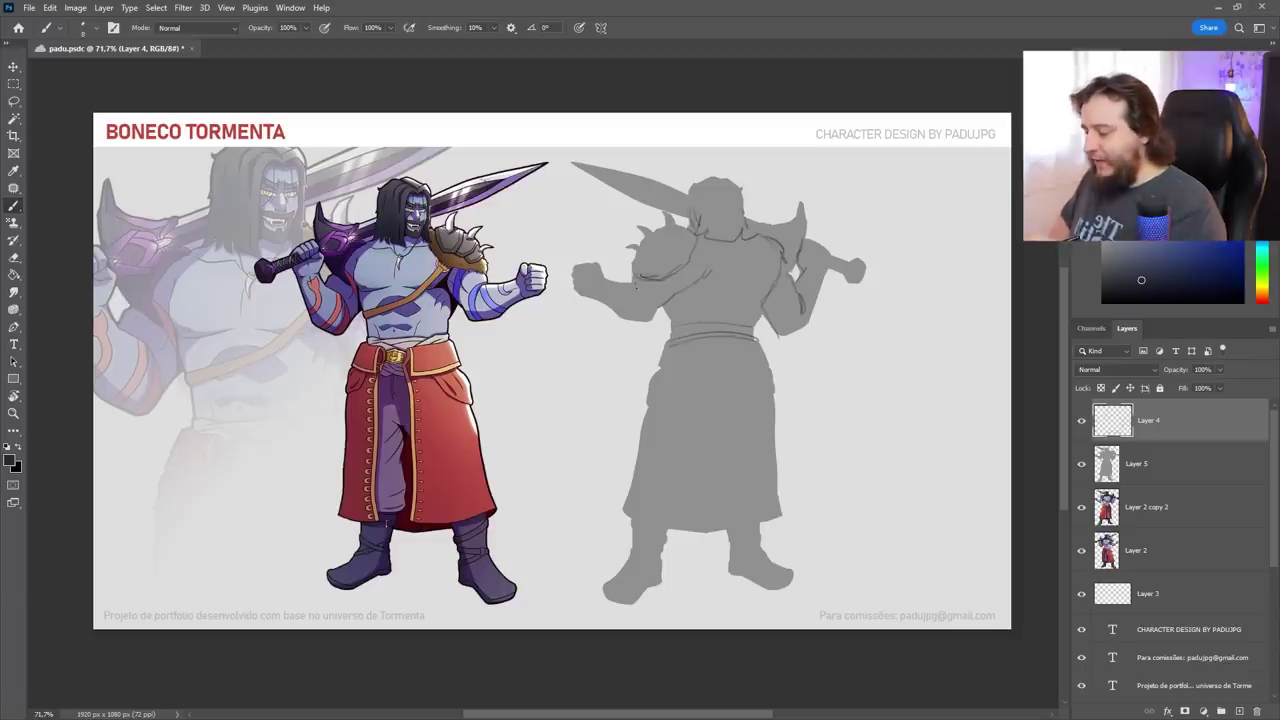
drag(636, 287, 592, 268)
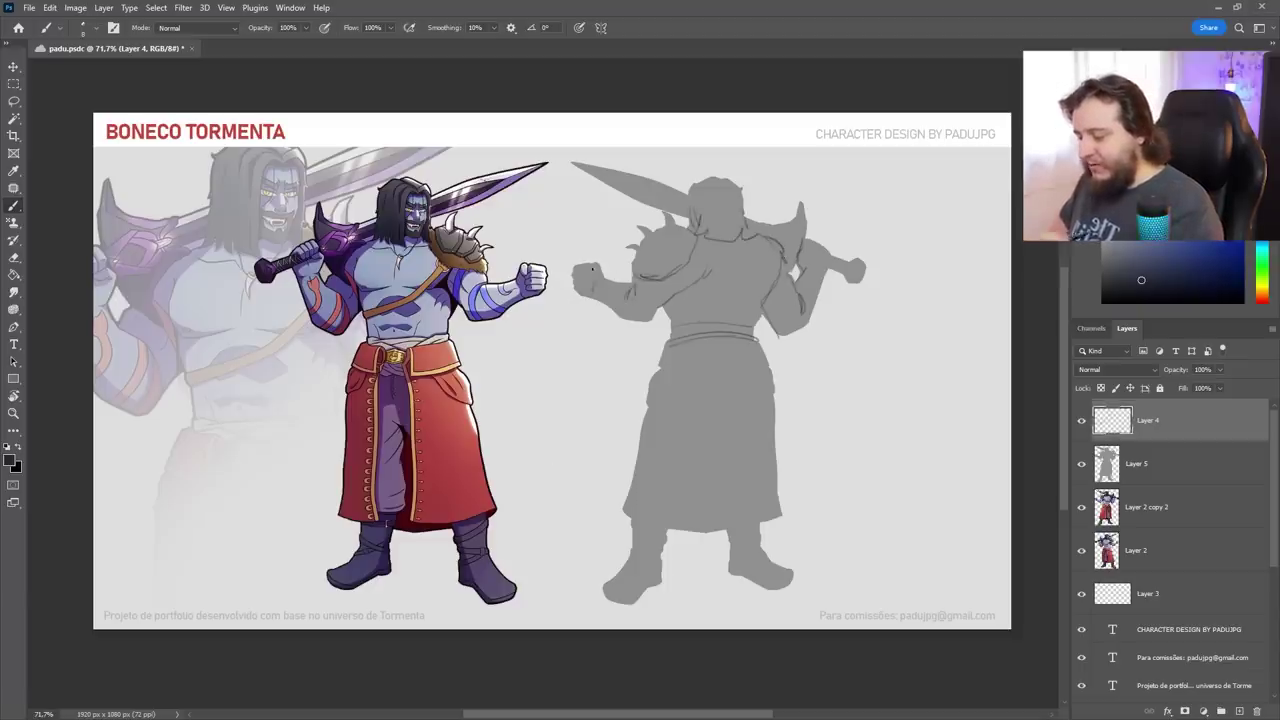
drag(698, 262, 676, 296)
drag(746, 246, 732, 302)
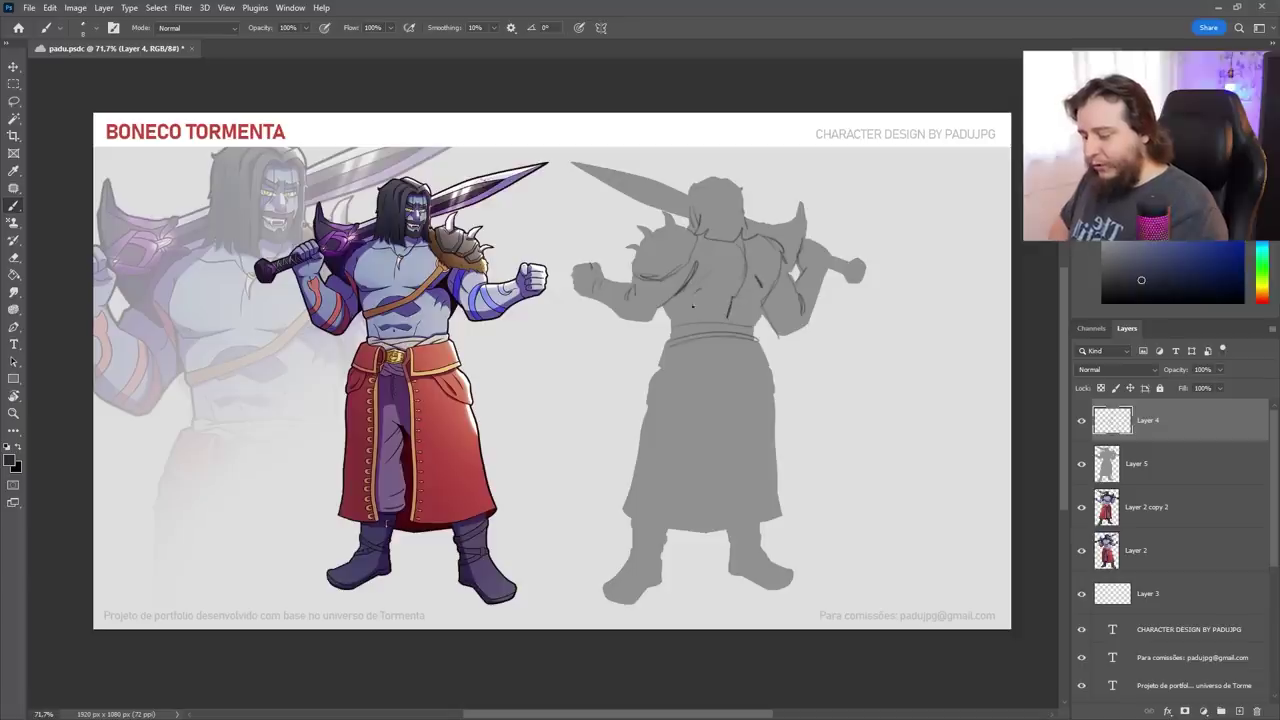
drag(718, 340, 762, 343)
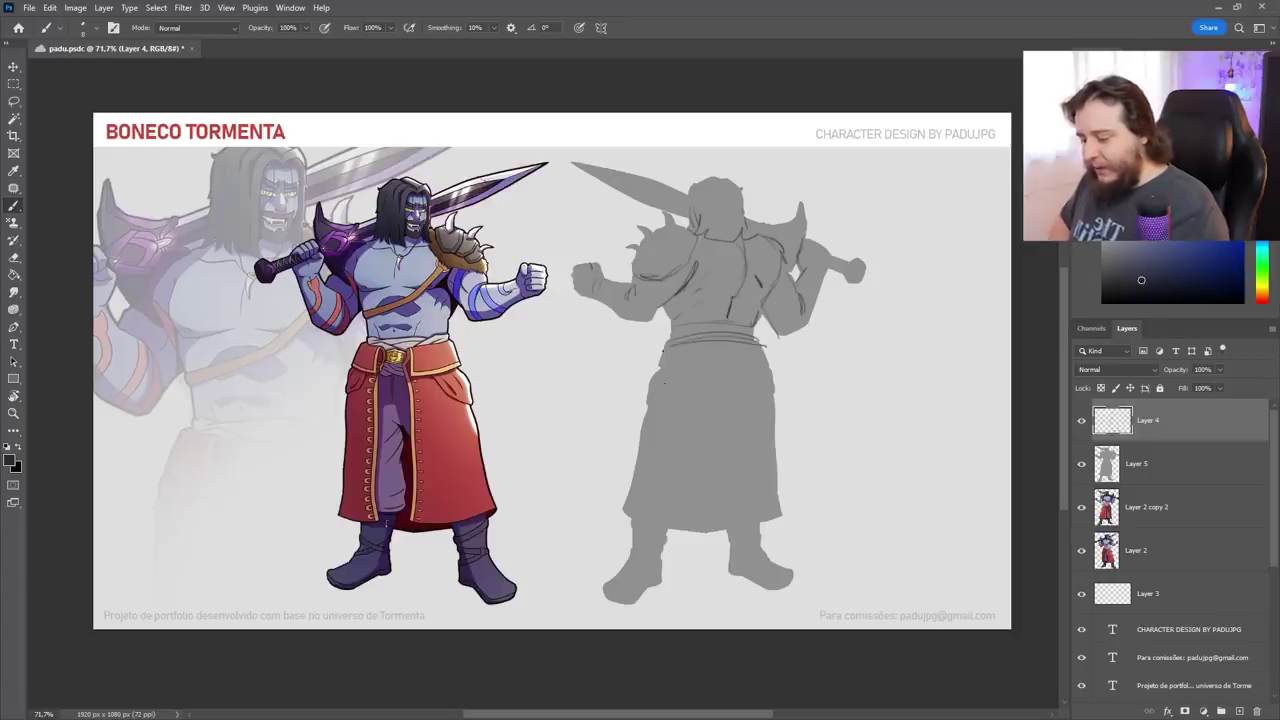
mouse_move(660, 372)
mouse_down()
mouse_move(772, 368)
mouse_move(669, 395)
mouse_up()
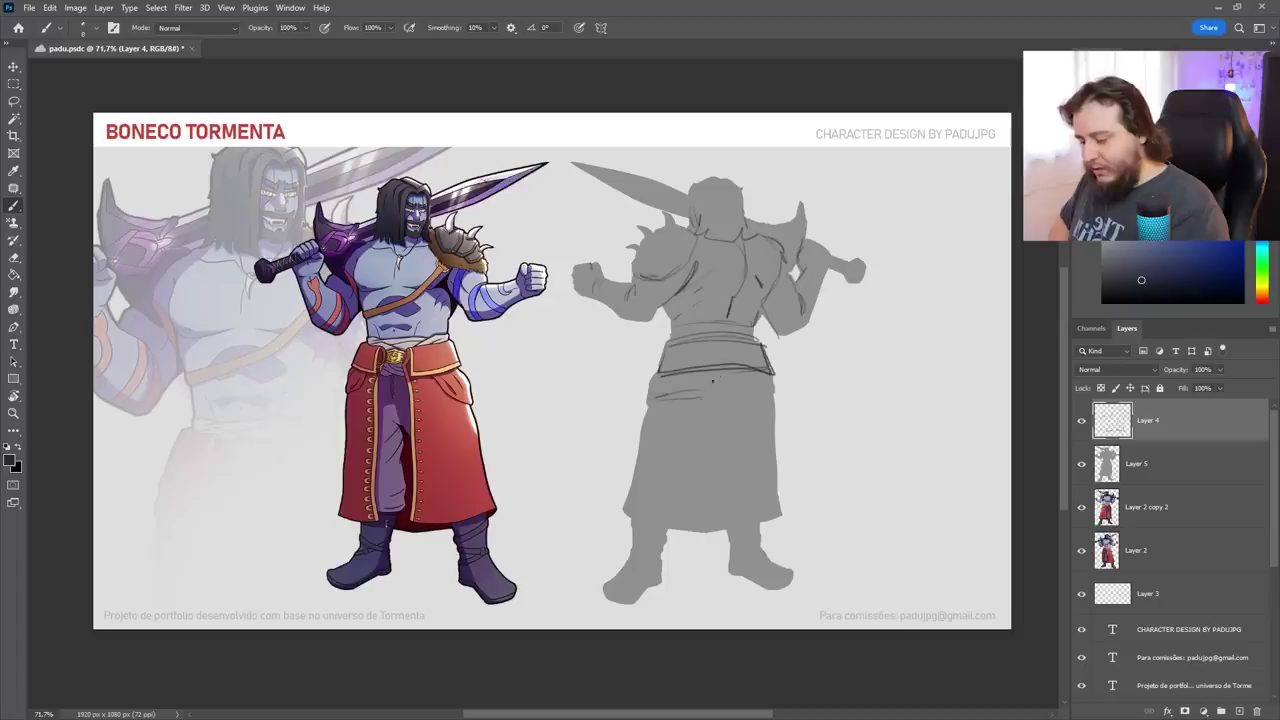
drag(750, 366, 708, 390)
drag(720, 376, 686, 436)
mouse_move(714, 392)
mouse_down()
mouse_move(718, 443)
mouse_move(690, 444)
mouse_move(745, 450)
mouse_up()
drag(722, 395, 738, 452)
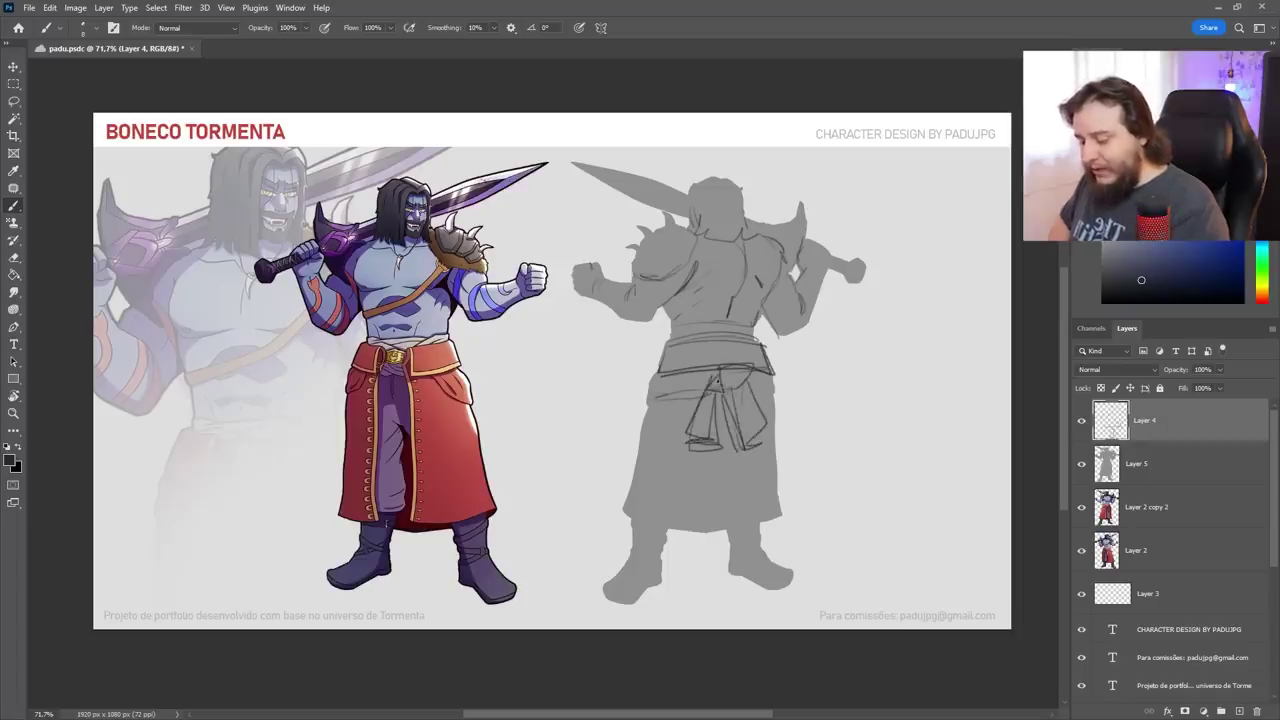
drag(716, 381, 646, 396)
drag(700, 390, 789, 386)
Erase a stray stroke, then sketch the robe edges, legs, left boot and right arm lines
key(e)
key(b)
drag(648, 522, 676, 528)
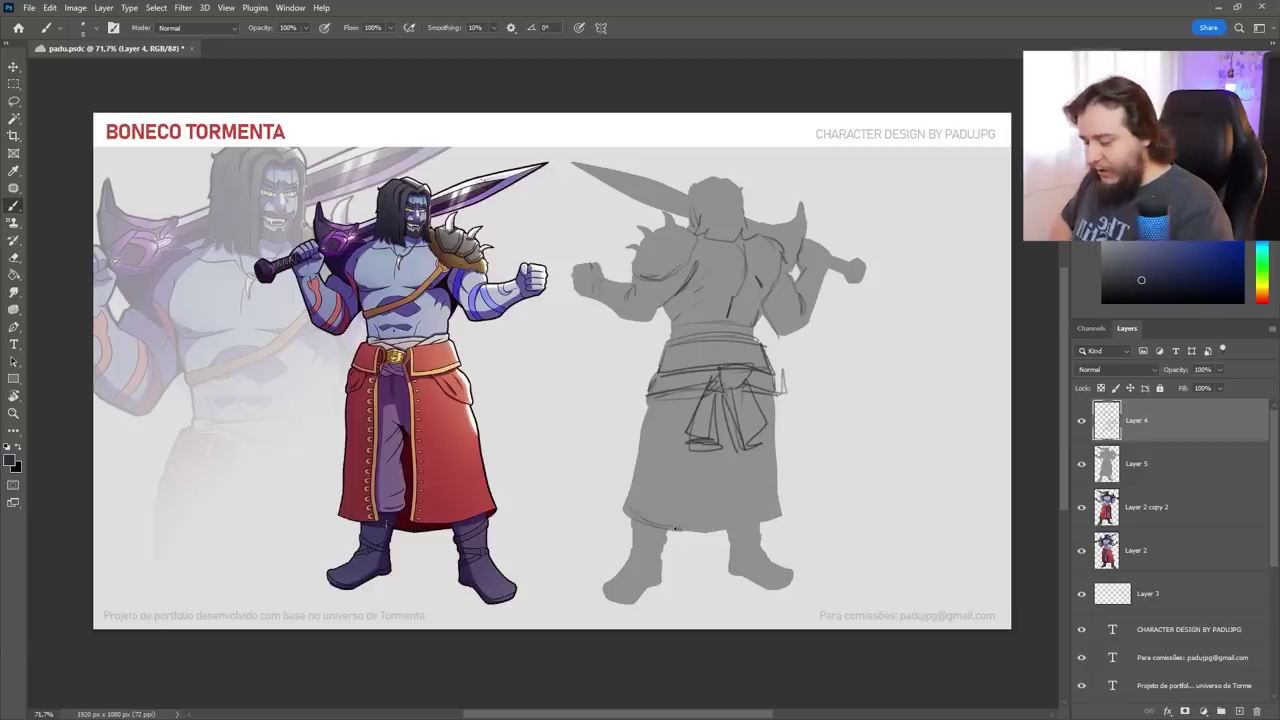
drag(752, 520, 779, 440)
drag(656, 409, 649, 463)
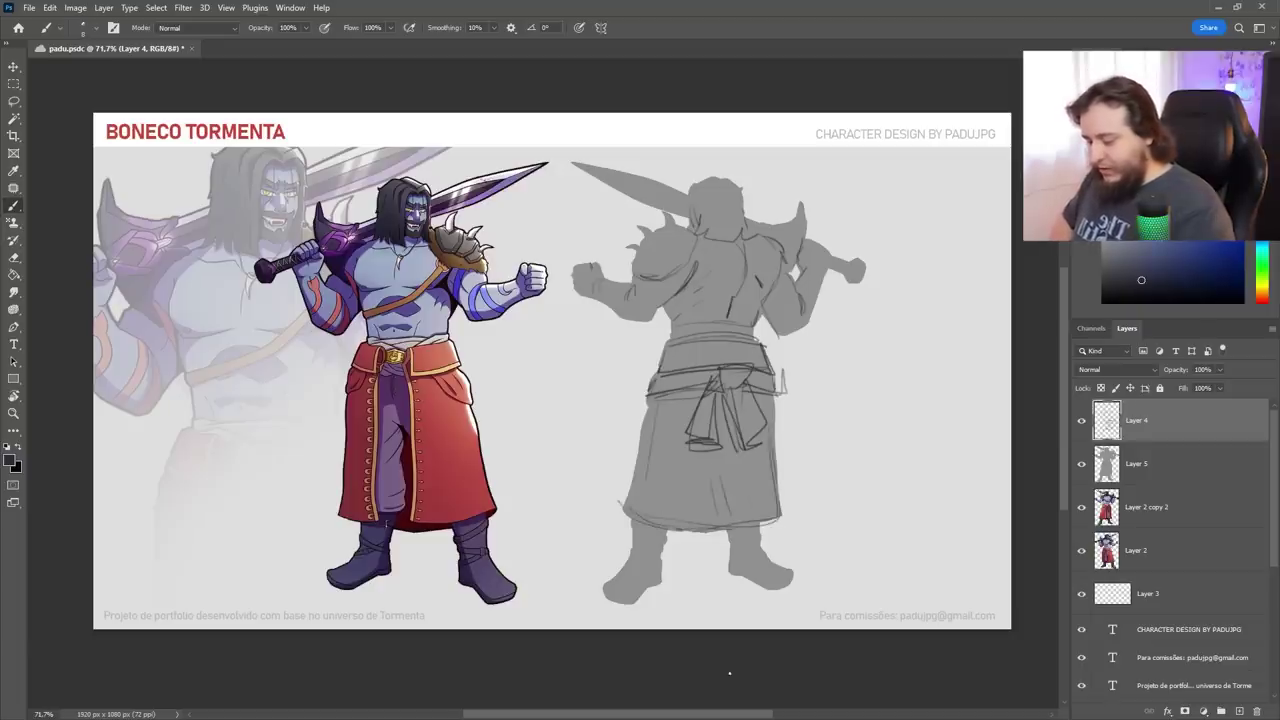
drag(666, 530, 661, 572)
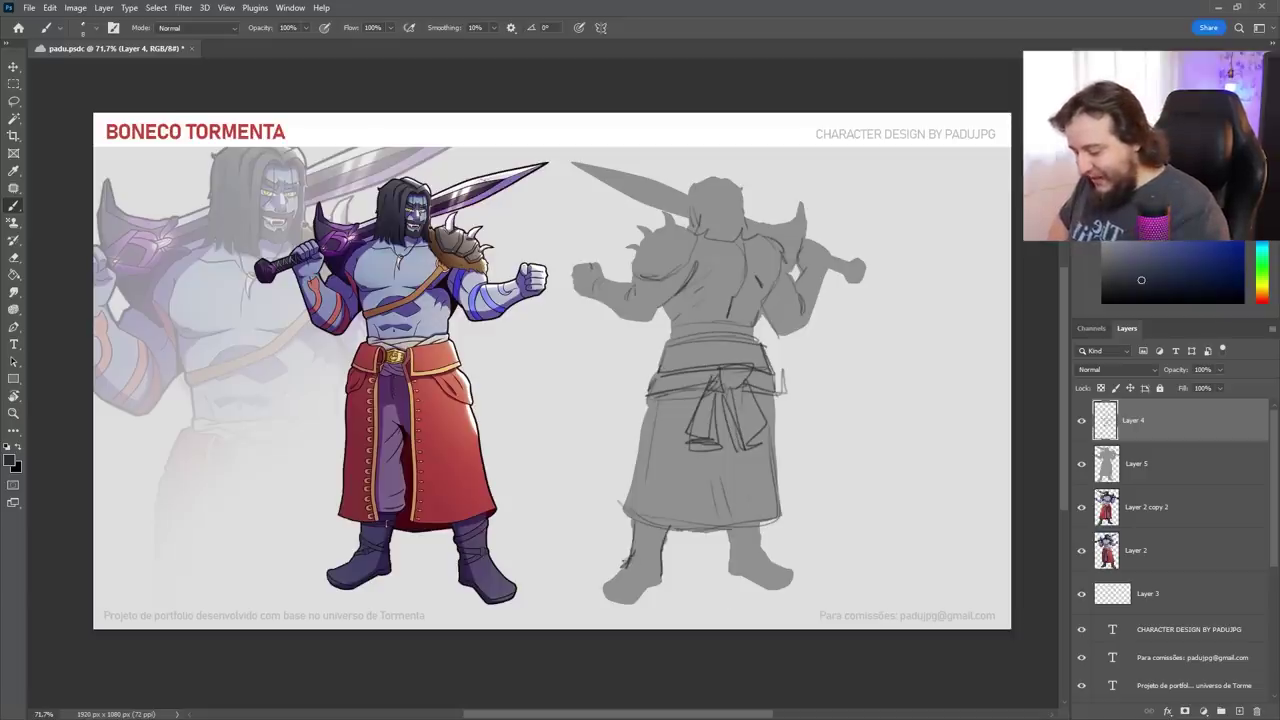
drag(597, 567, 665, 584)
drag(731, 528, 732, 574)
mouse_move(756, 520)
mouse_down()
mouse_move(762, 562)
mouse_move(726, 568)
mouse_up()
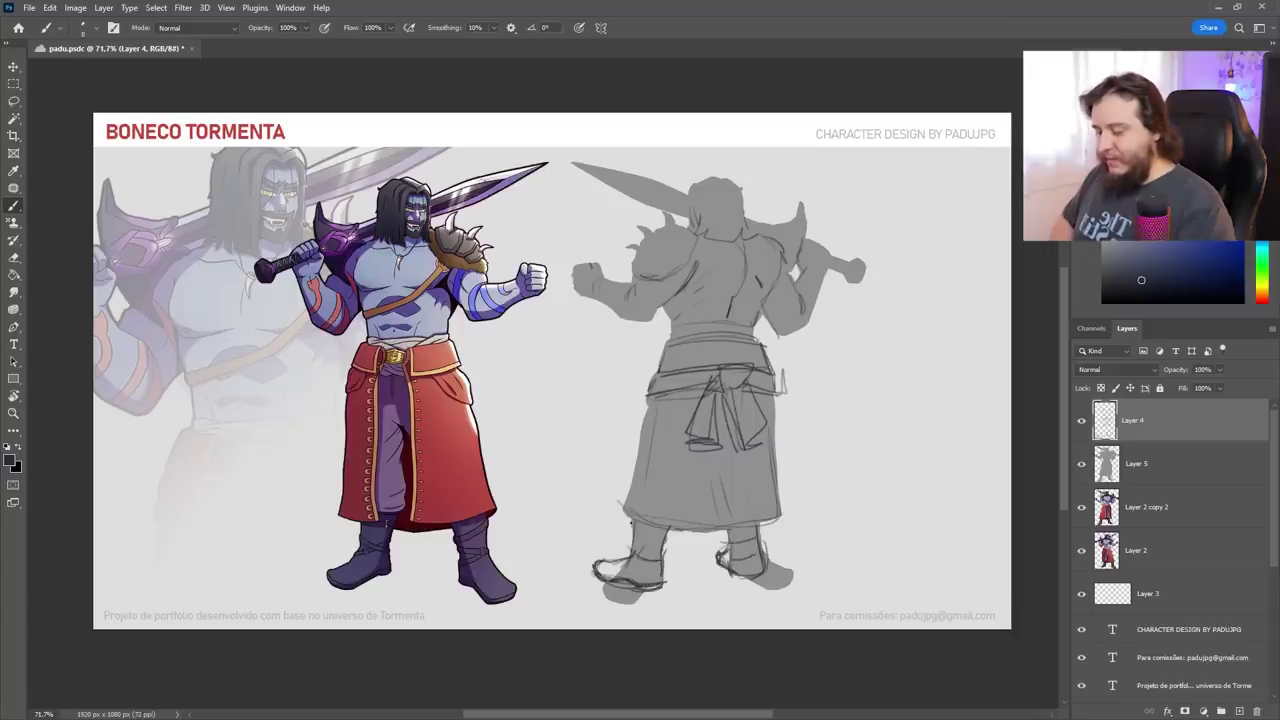
drag(640, 410, 620, 515)
drag(762, 446, 758, 528)
drag(786, 264, 802, 316)
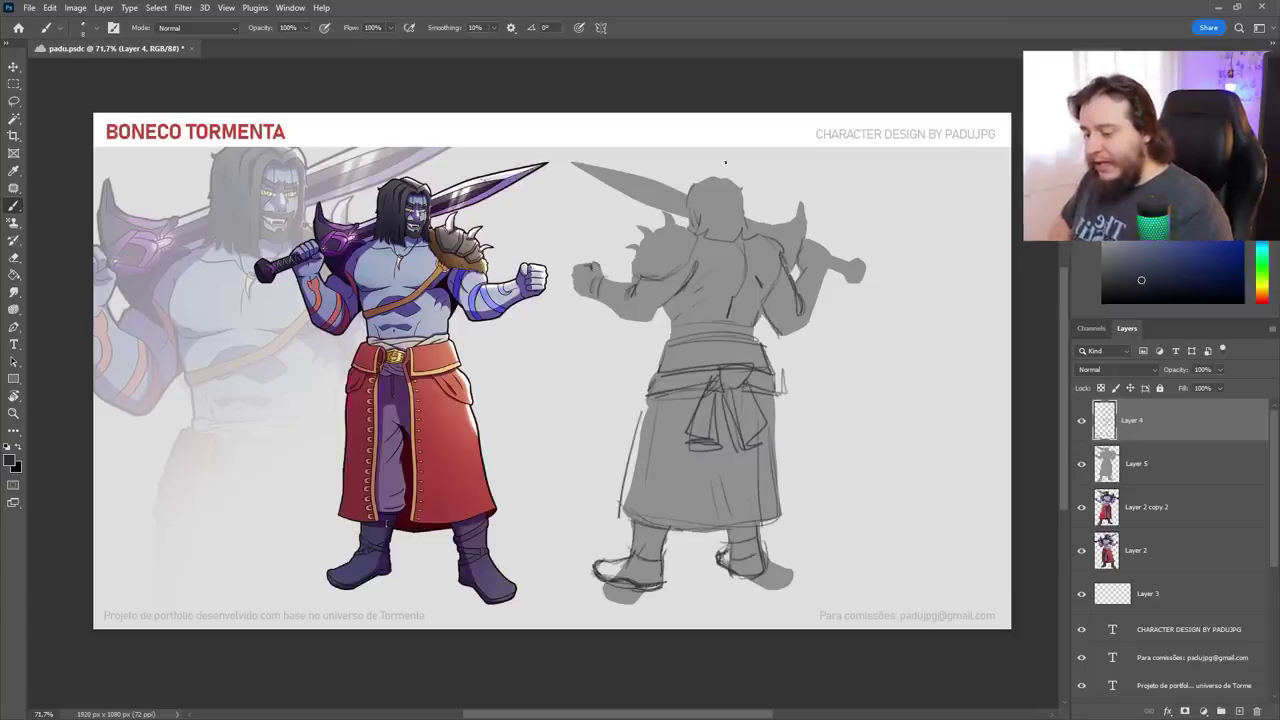
Outline the sword's upper edge and pommel on the back view, redrawing an erased line
key(e)
right_click(757, 214)
key(Escape)
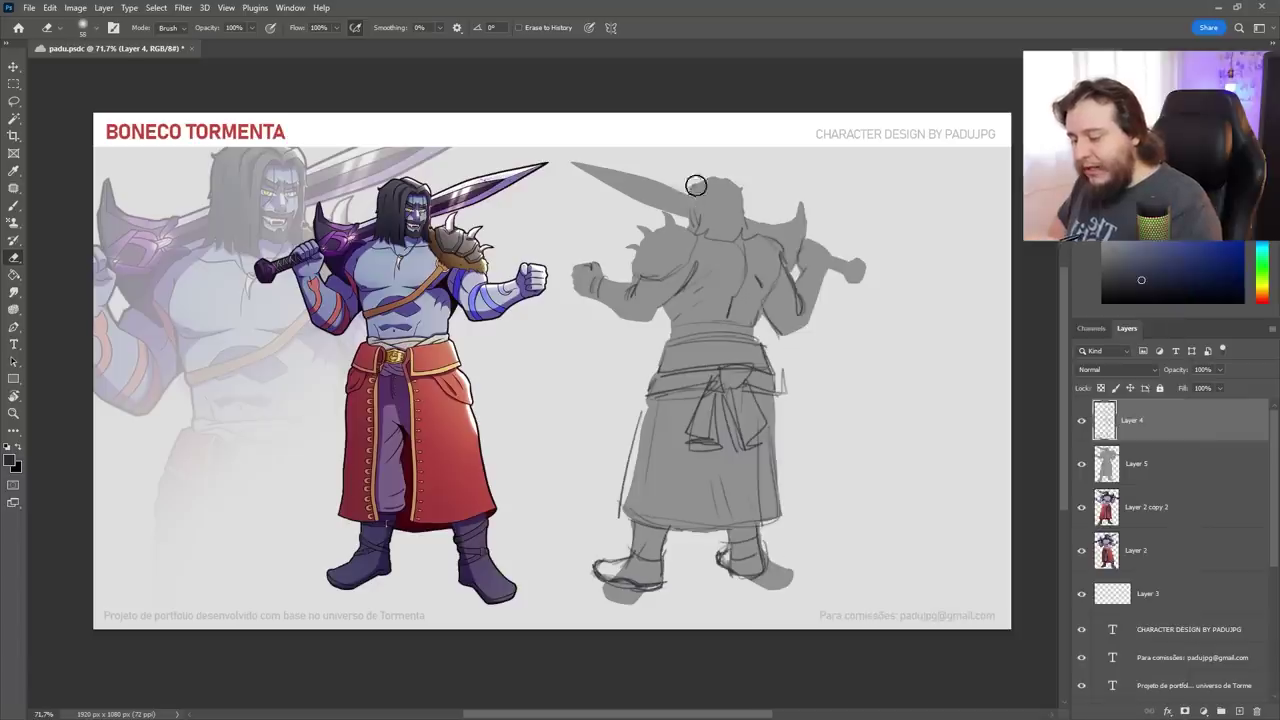
key(b)
mouse_move(684, 220)
mouse_down()
mouse_move(765, 238)
mouse_move(694, 236)
mouse_up()
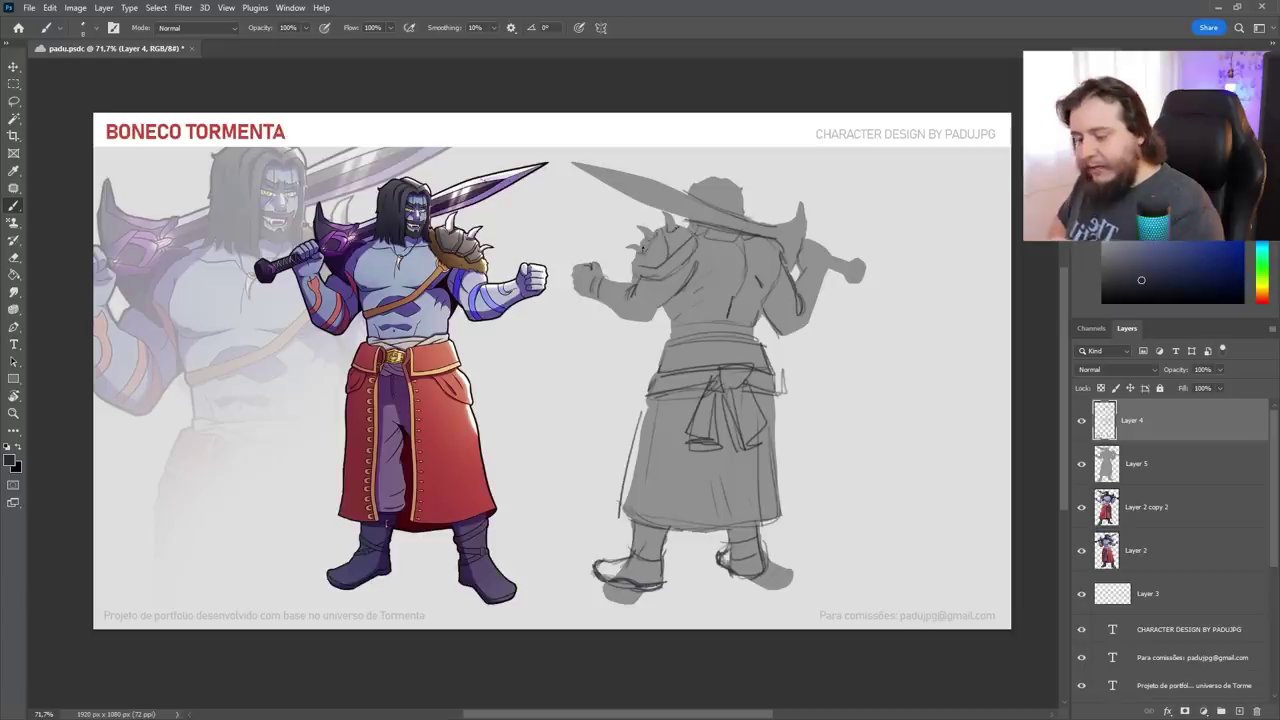
mouse_move(828, 275)
mouse_down()
mouse_move(862, 258)
mouse_move(862, 270)
mouse_up()
key(e)
key(b)
mouse_move(629, 417)
mouse_down()
mouse_move(621, 514)
mouse_move(626, 504)
mouse_up()
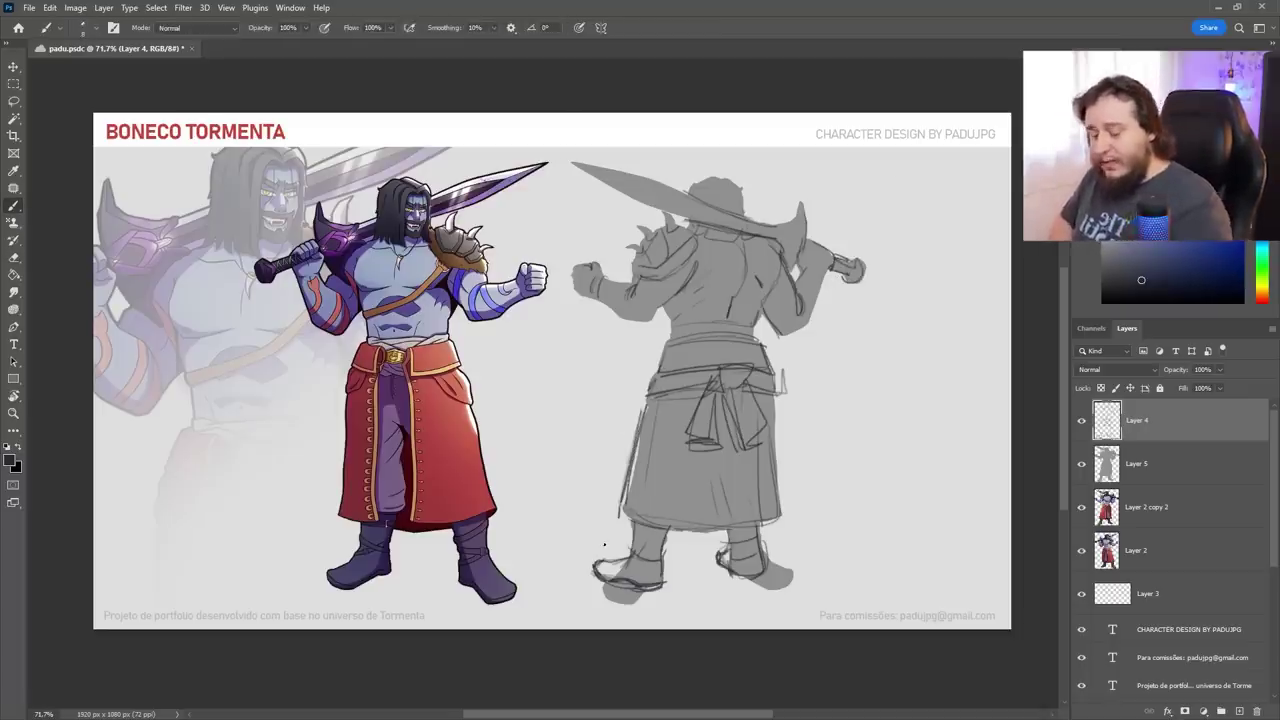
Undo two stray marks and doodle an eye shape with curved brackets beside the sketch
mouse_move(196, 222)
mouse_down()
mouse_move(240, 280)
mouse_move(203, 322)
mouse_up()
key(ctrl+z)
key(ctrl+z)
mouse_move(958, 210)
mouse_down()
mouse_move(919, 205)
mouse_move(904, 240)
mouse_up()
key(ctrl+z)
mouse_move(866, 376)
mouse_down()
mouse_move(930, 334)
mouse_move(947, 364)
mouse_move(881, 382)
mouse_move(865, 362)
mouse_move(851, 402)
mouse_up()
drag(962, 330, 966, 398)
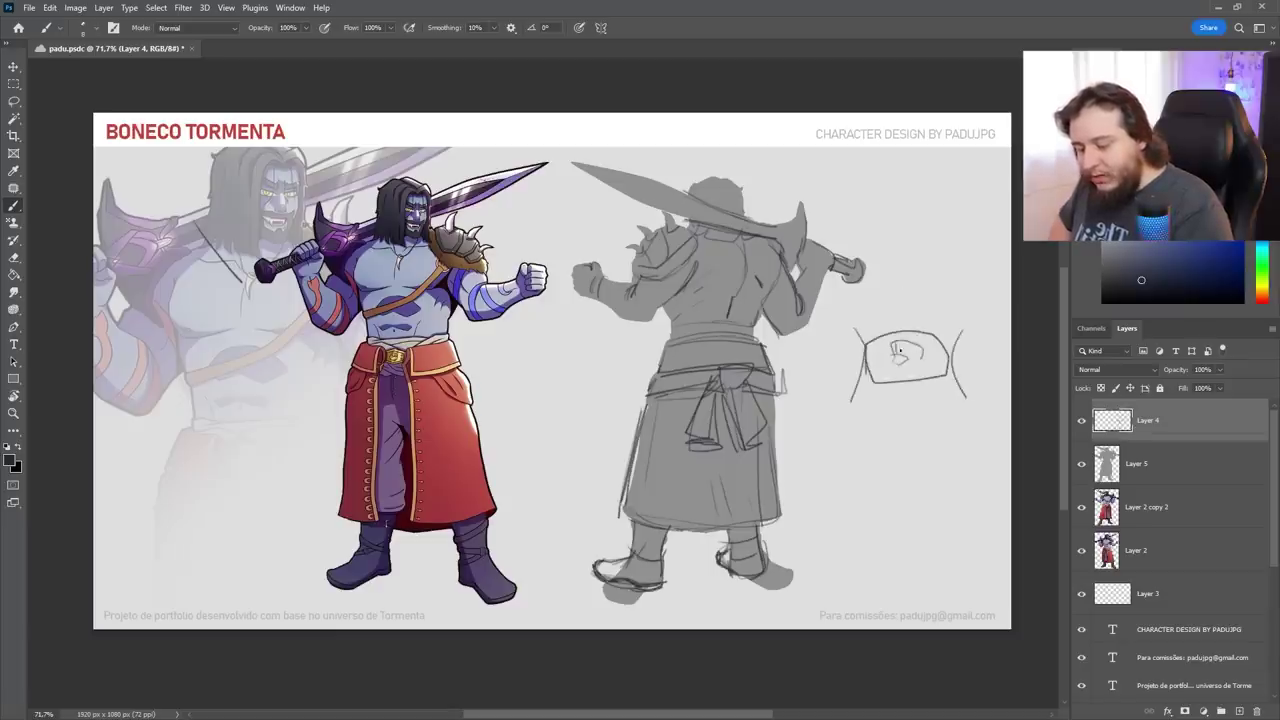
drag(866, 349, 930, 337)
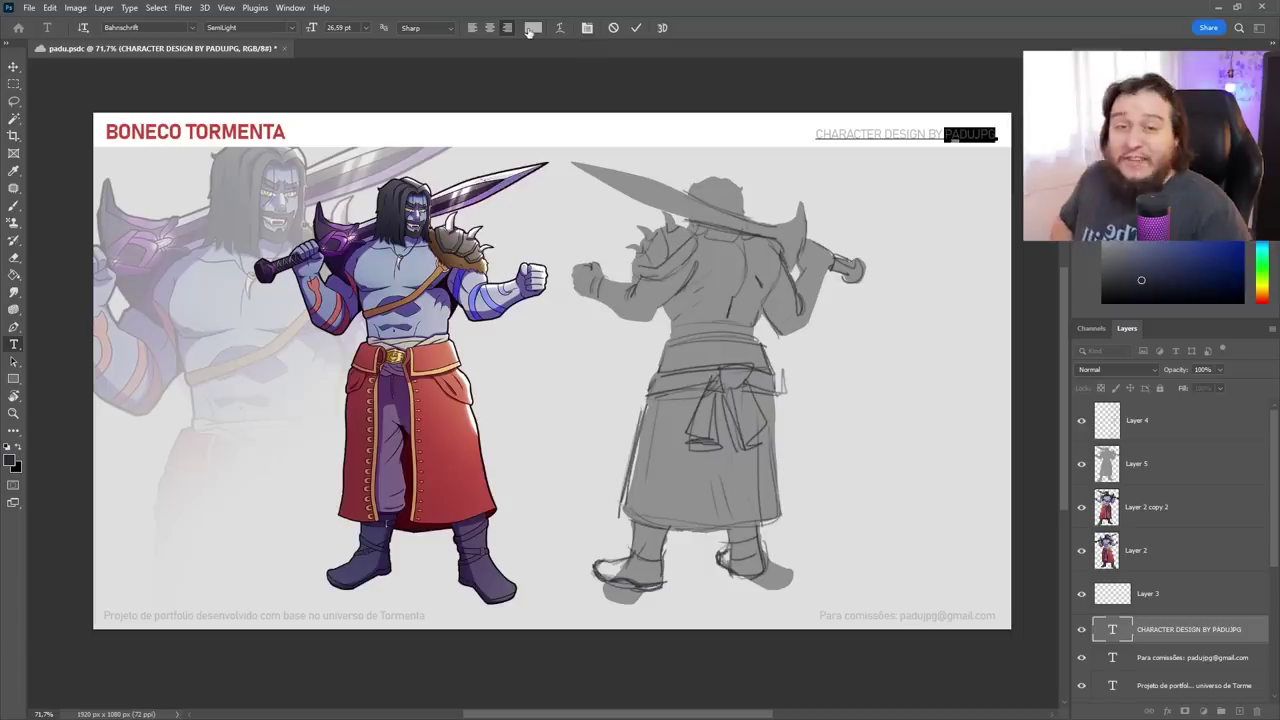
Recolour the artist's name at the end of the top-right header credit to dark grey 353535
click(530, 29)
click(507, 387)
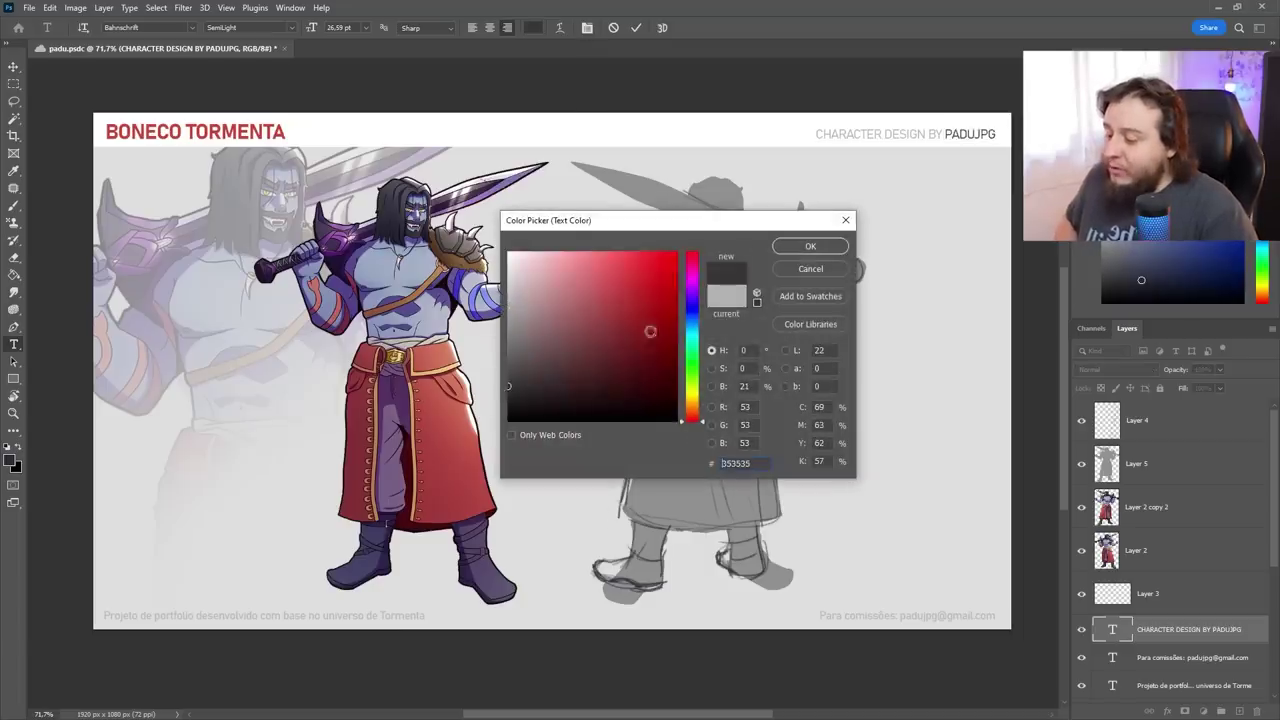
click(810, 246)
click(636, 28)
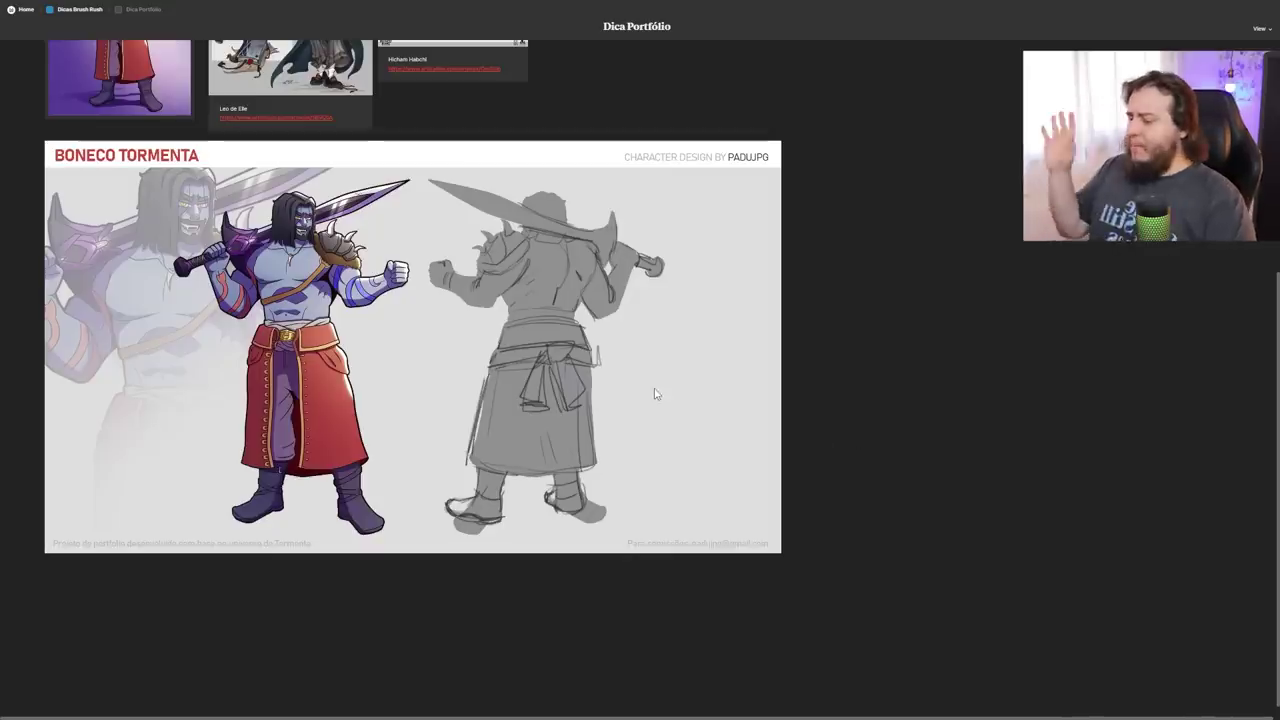
Open the Boneco Tormenta sheet in Milanote's enlarged image viewer
double_click(651, 394)
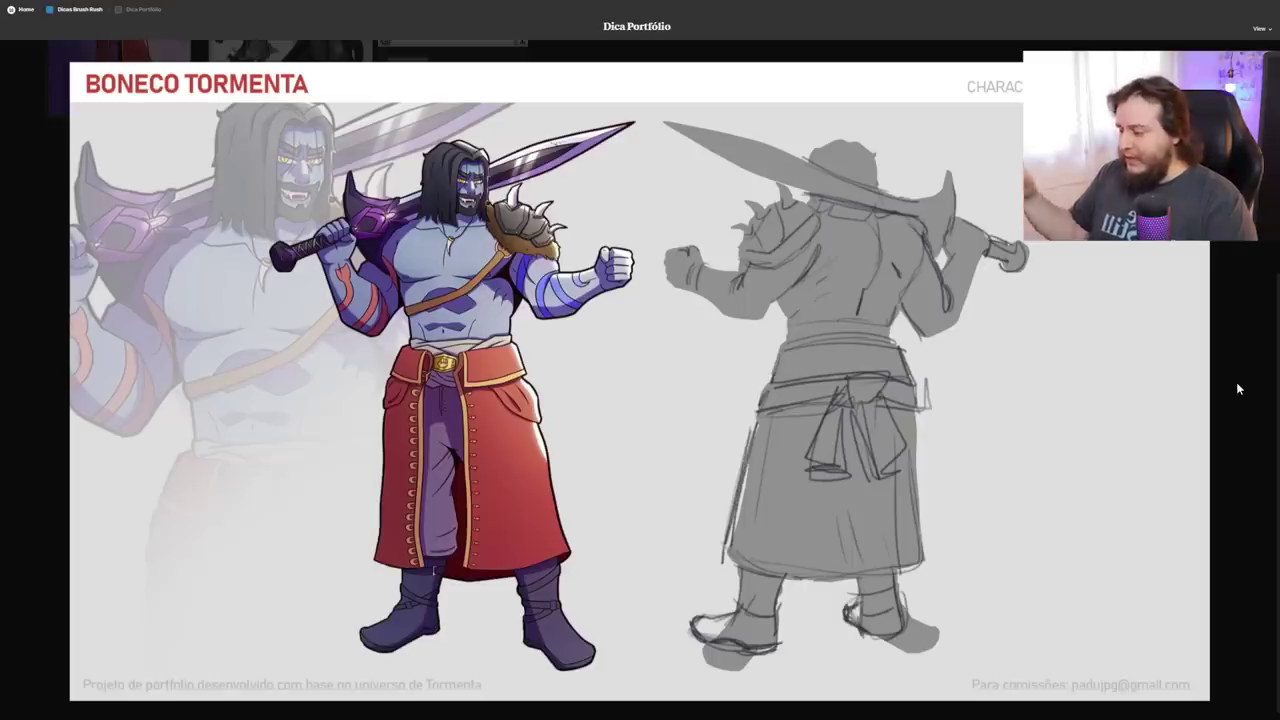
scroll(1186, 381, down, 1)
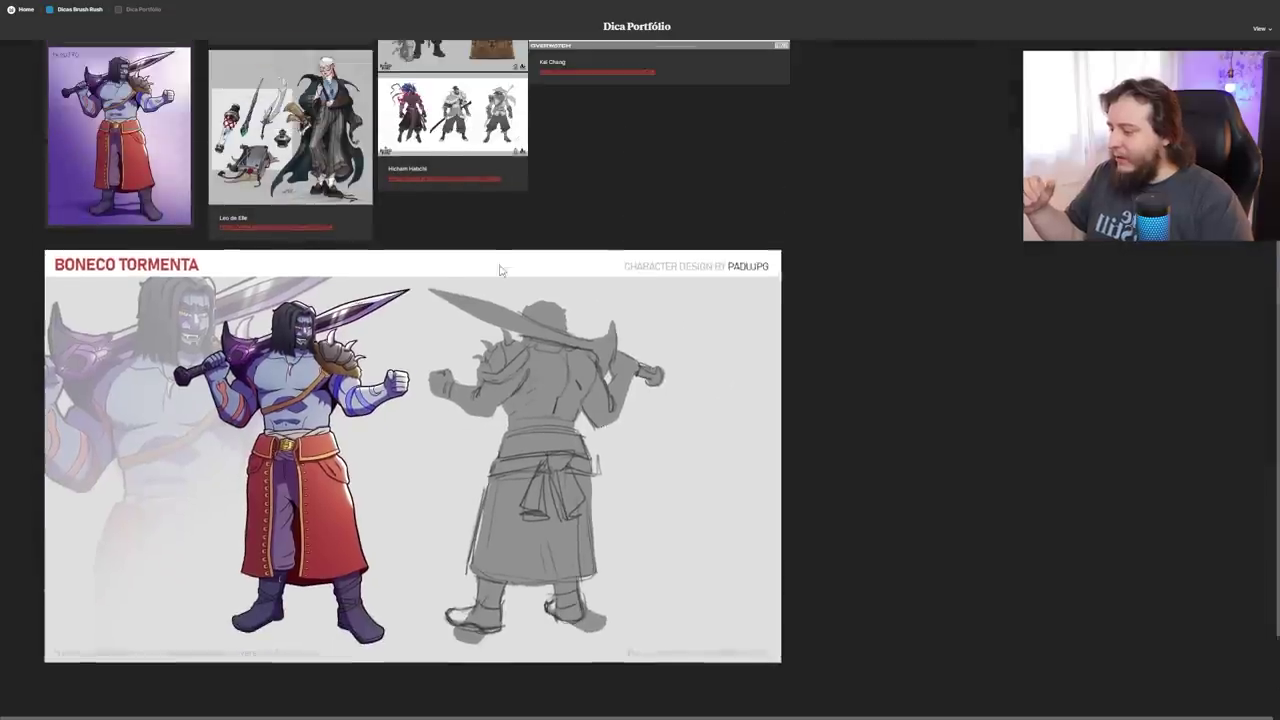
key(Right)
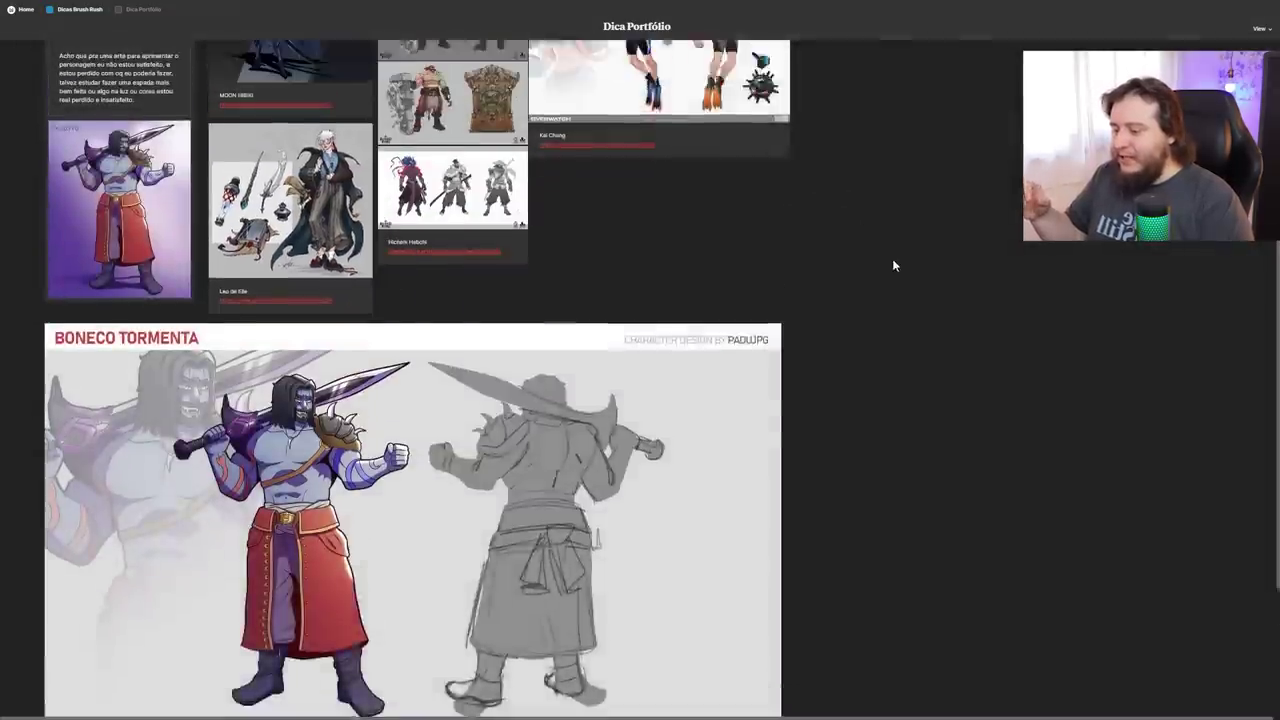
key(Right)
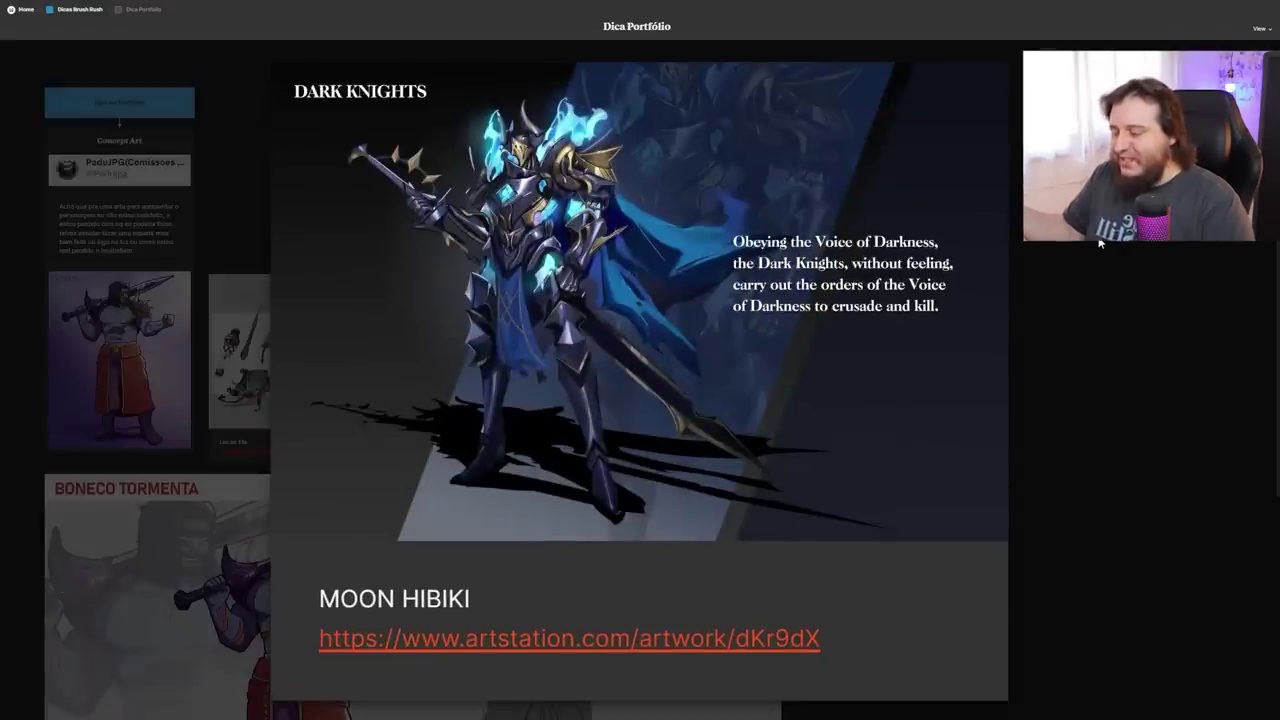
key(Right)
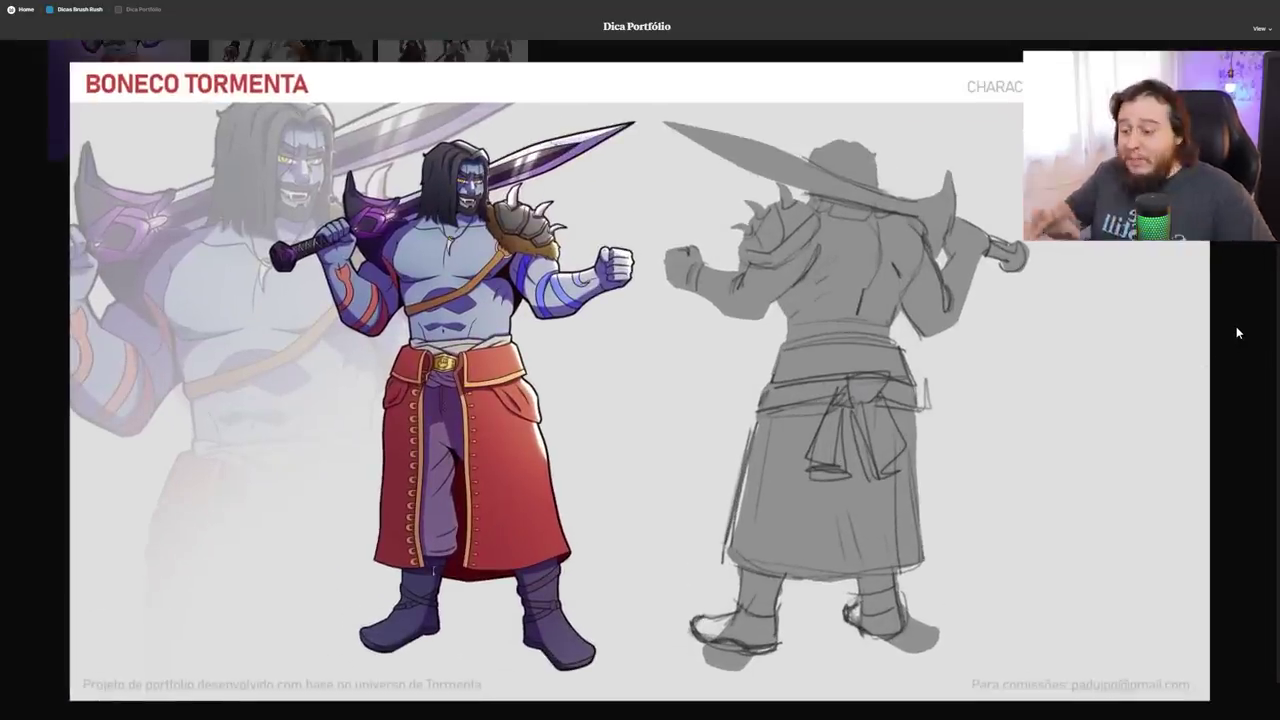
key(Escape)
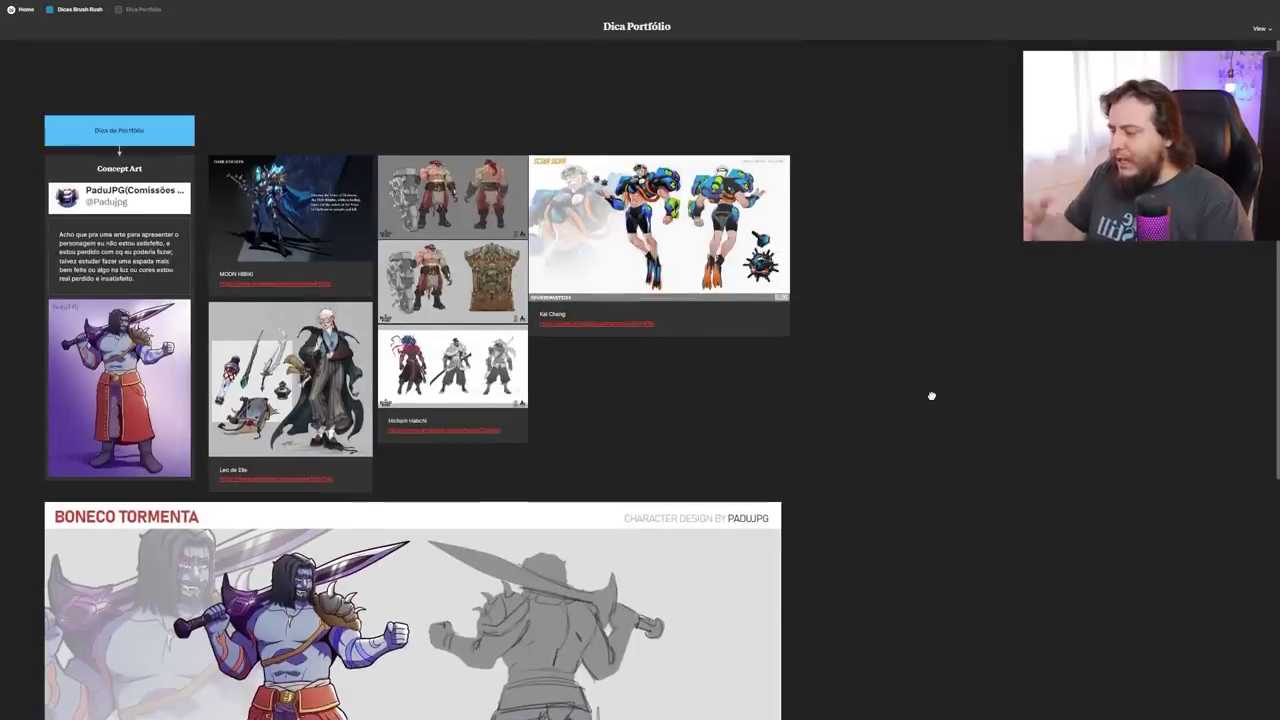
scroll(926, 410, down, 5)
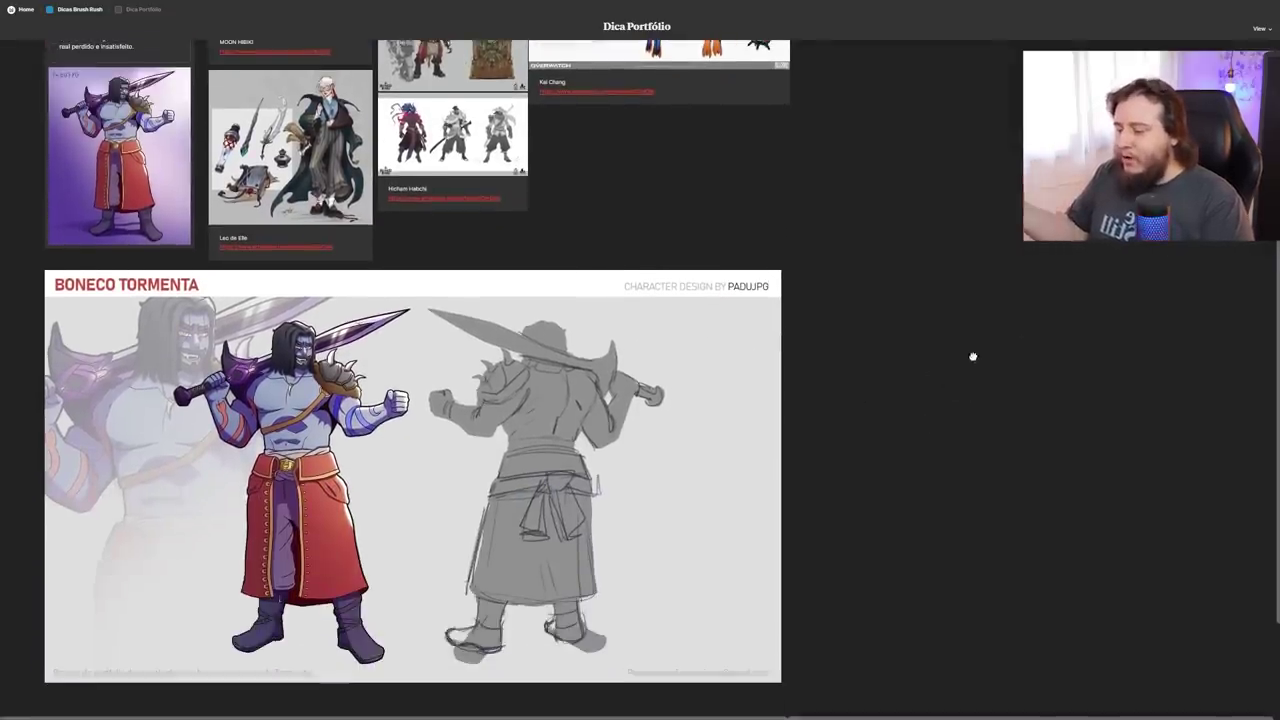
double_click(645, 420)
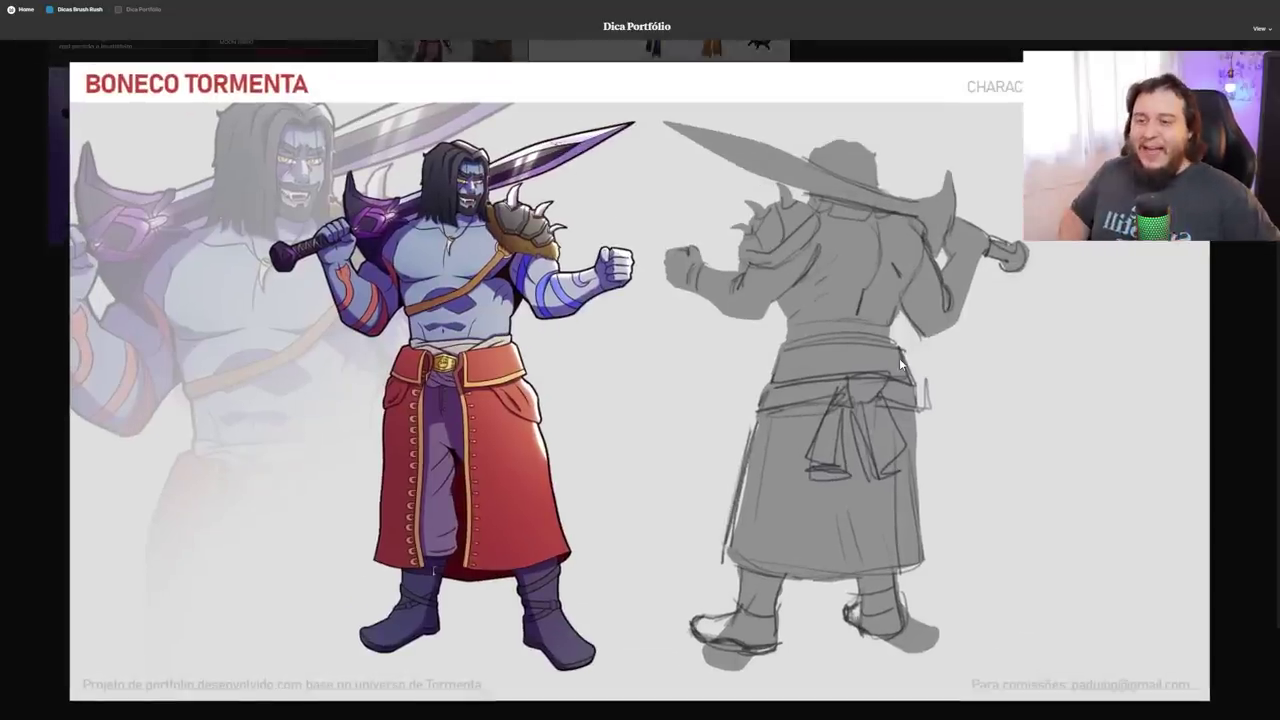